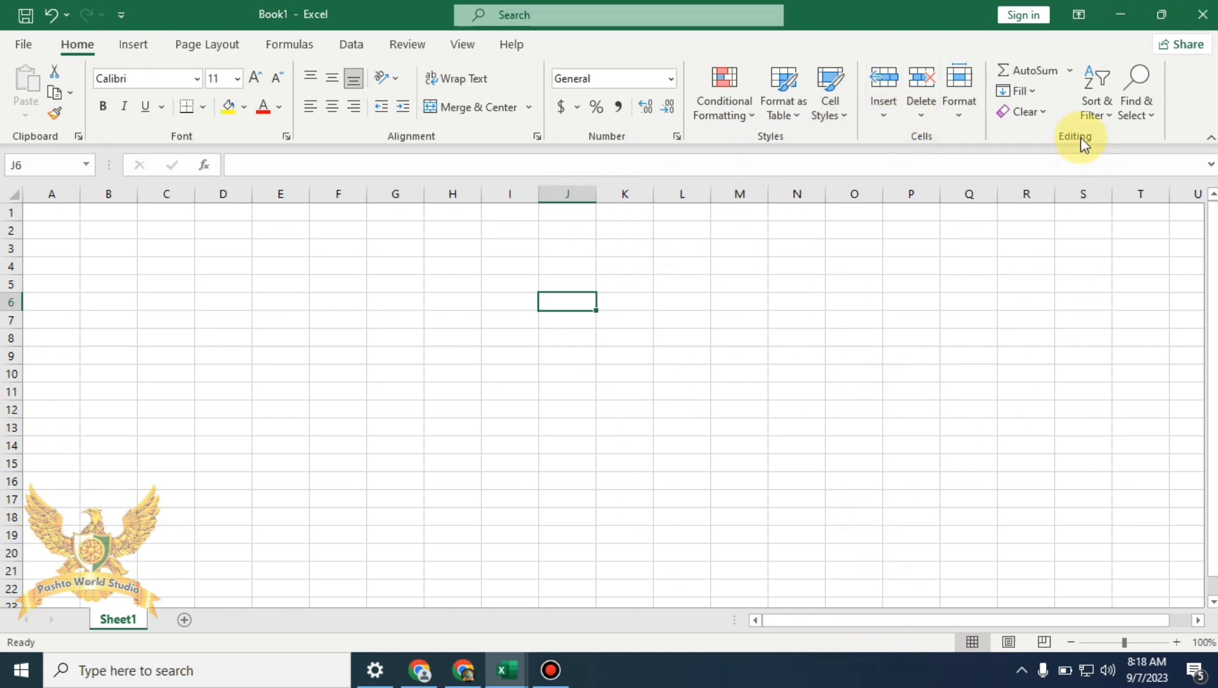
Look through the AutoSum, Fill and Clear dropdown lists without choosing anything
click(1071, 71)
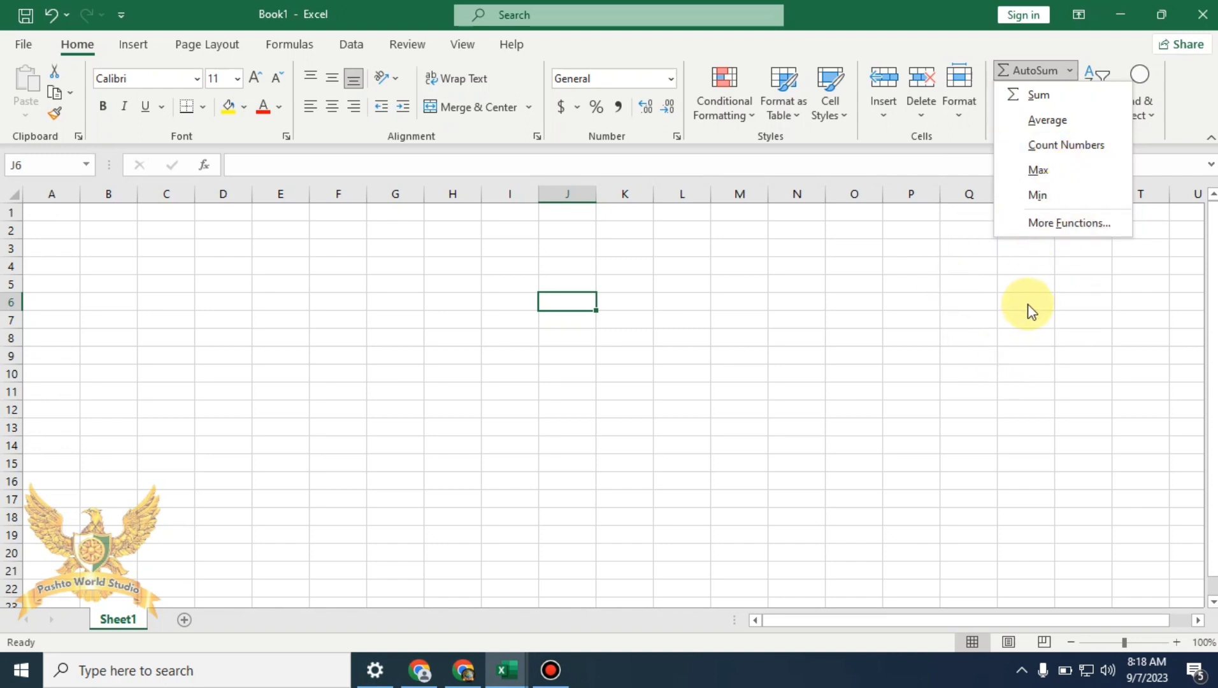
click(1051, 299)
click(1038, 94)
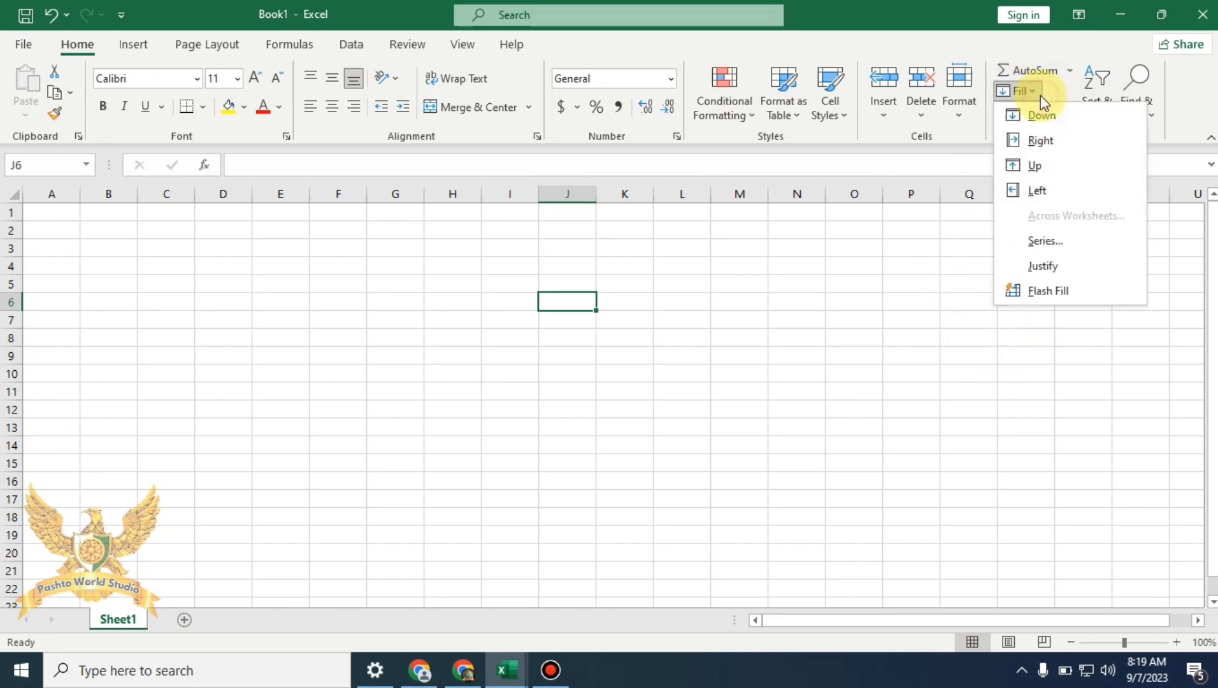
click(843, 330)
click(1044, 116)
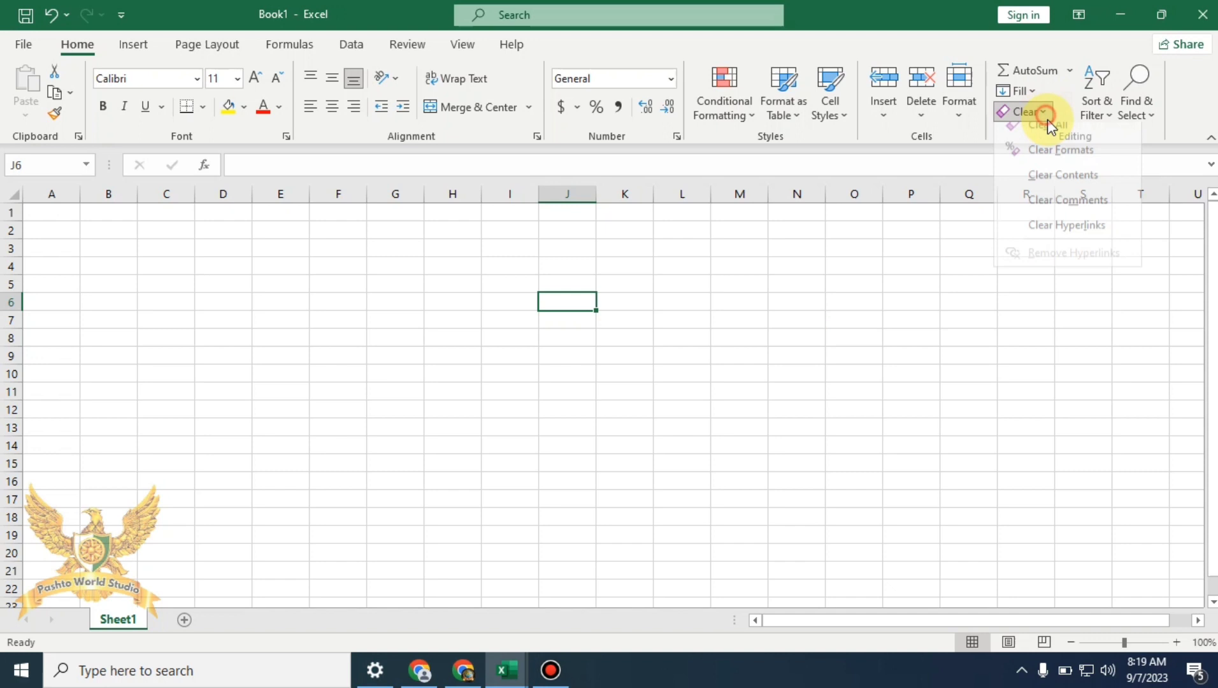
click(939, 324)
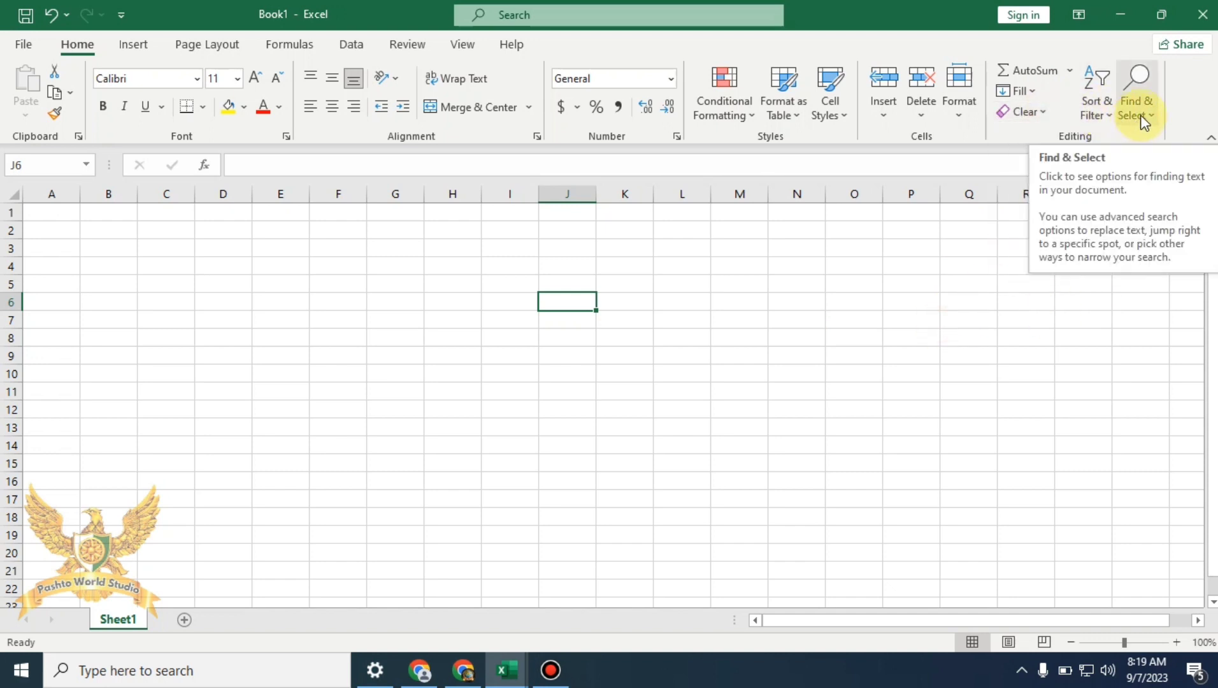
click(808, 393)
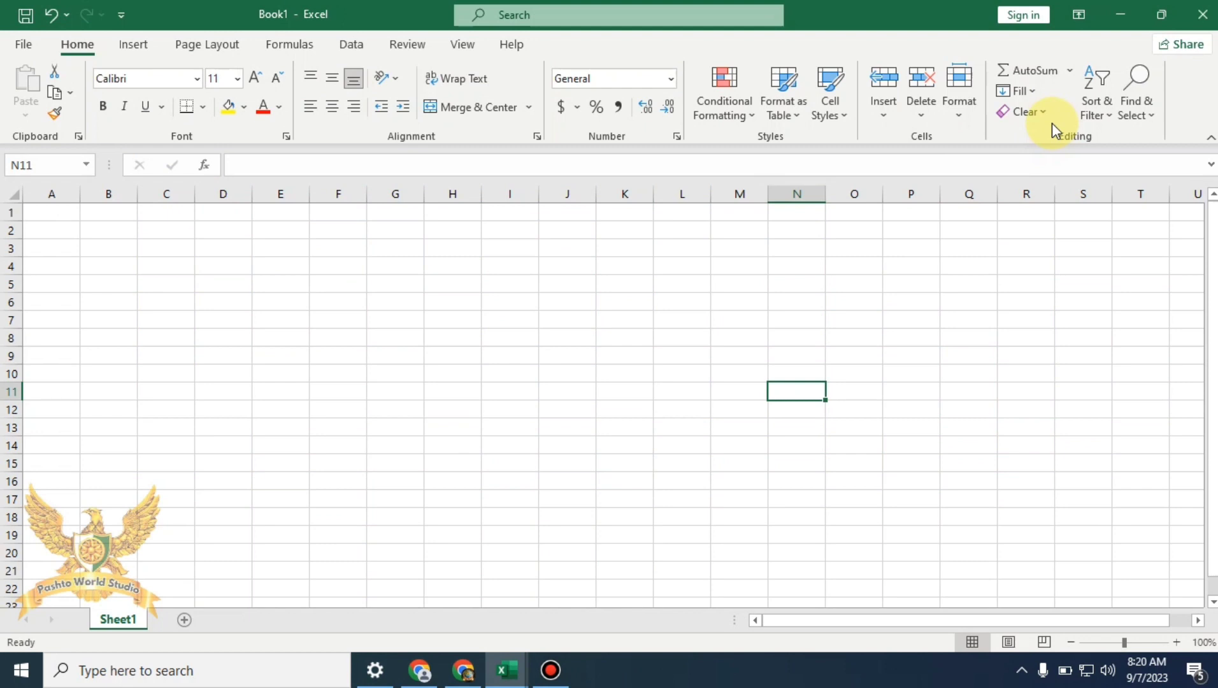
click(1075, 75)
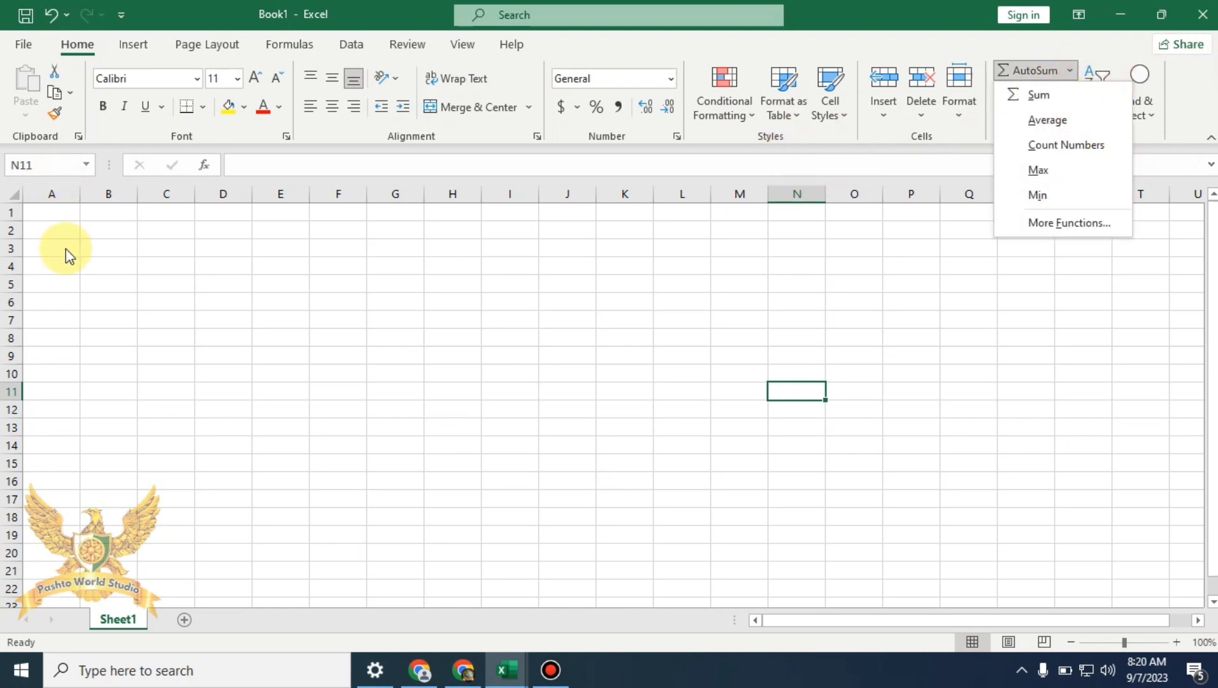
click(52, 214)
Enter 12, 45, 56 and 87 into B1 through B4
click(52, 213)
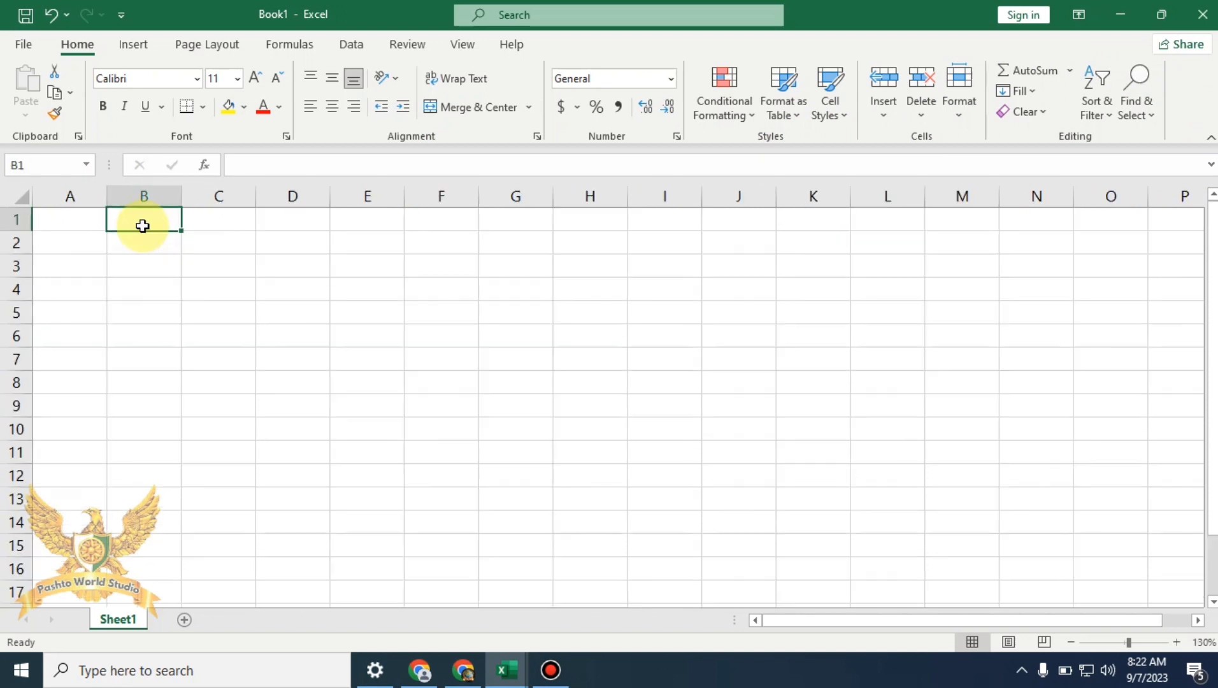
text(12)
key(Return)
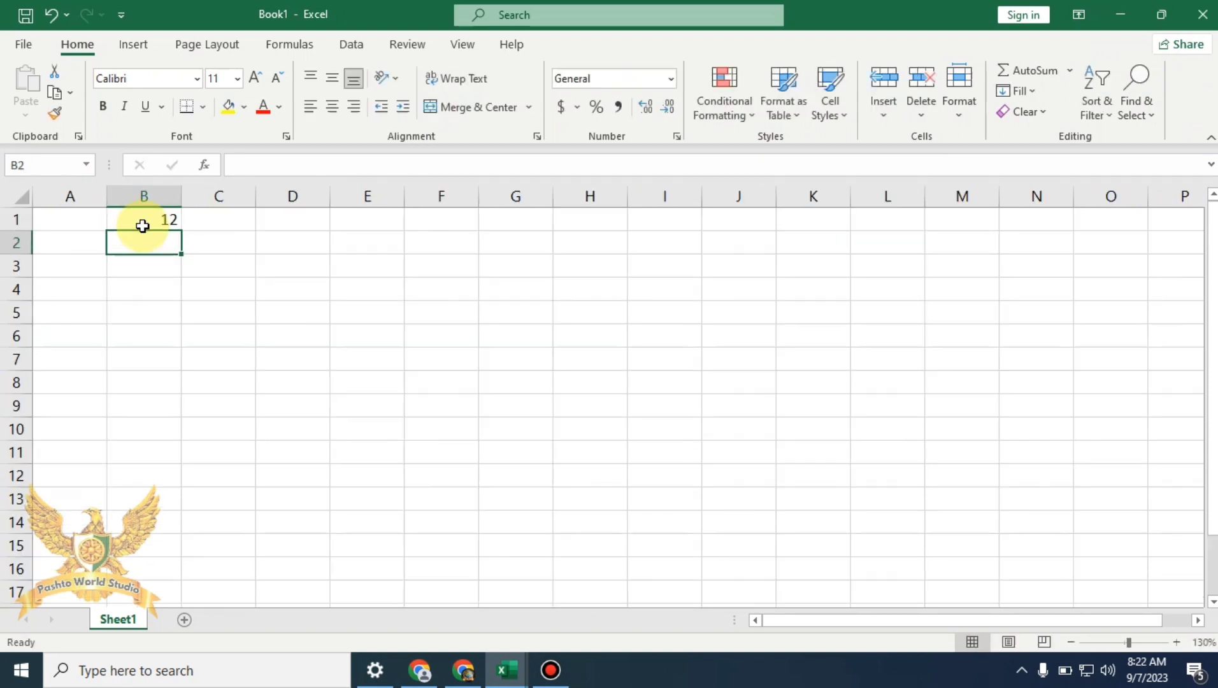
text(45)
key(Return)
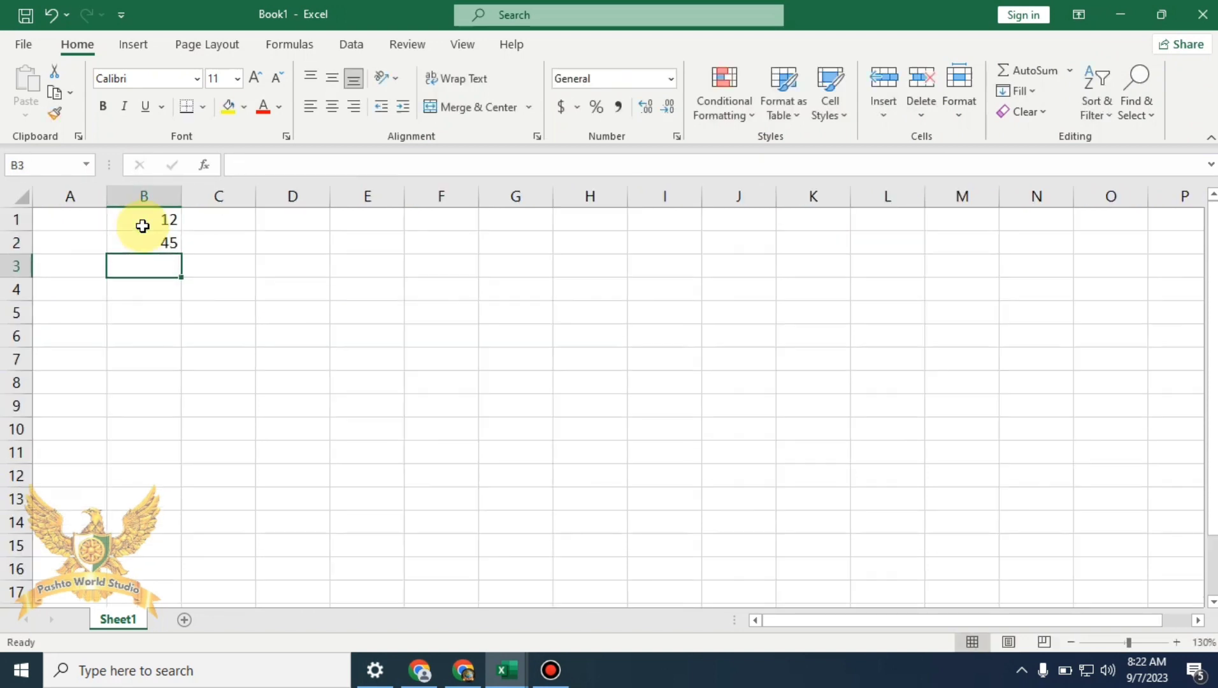
text(56)
key(Return)
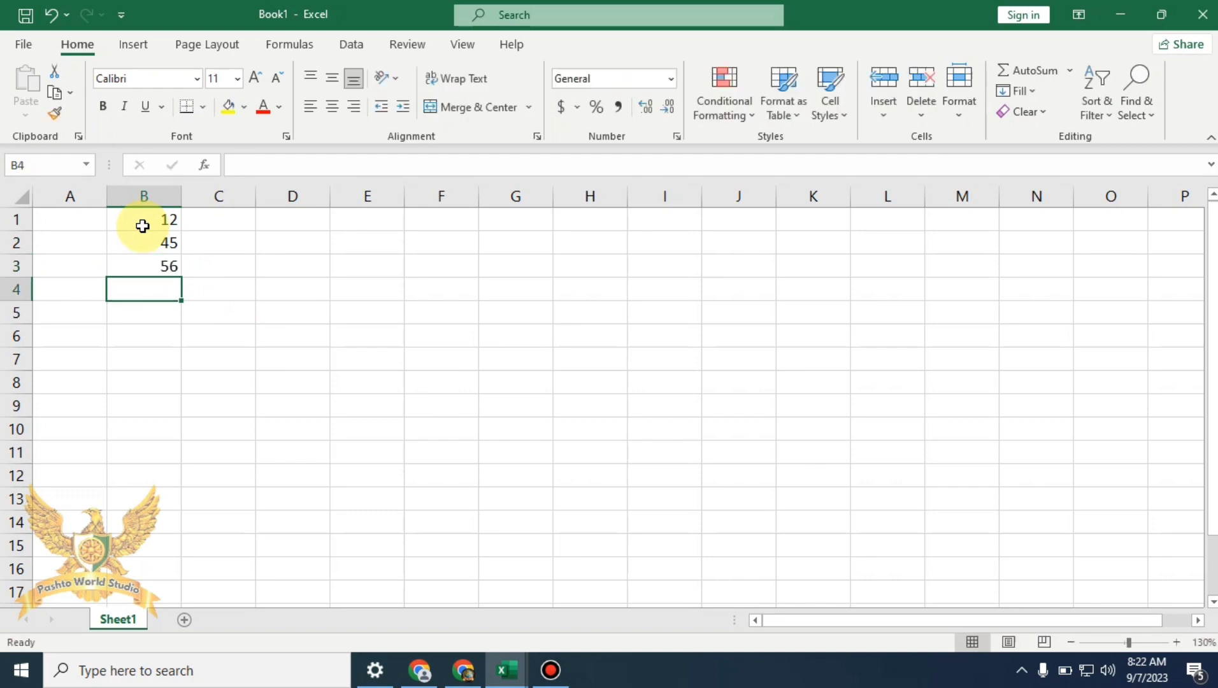
click(287, 298)
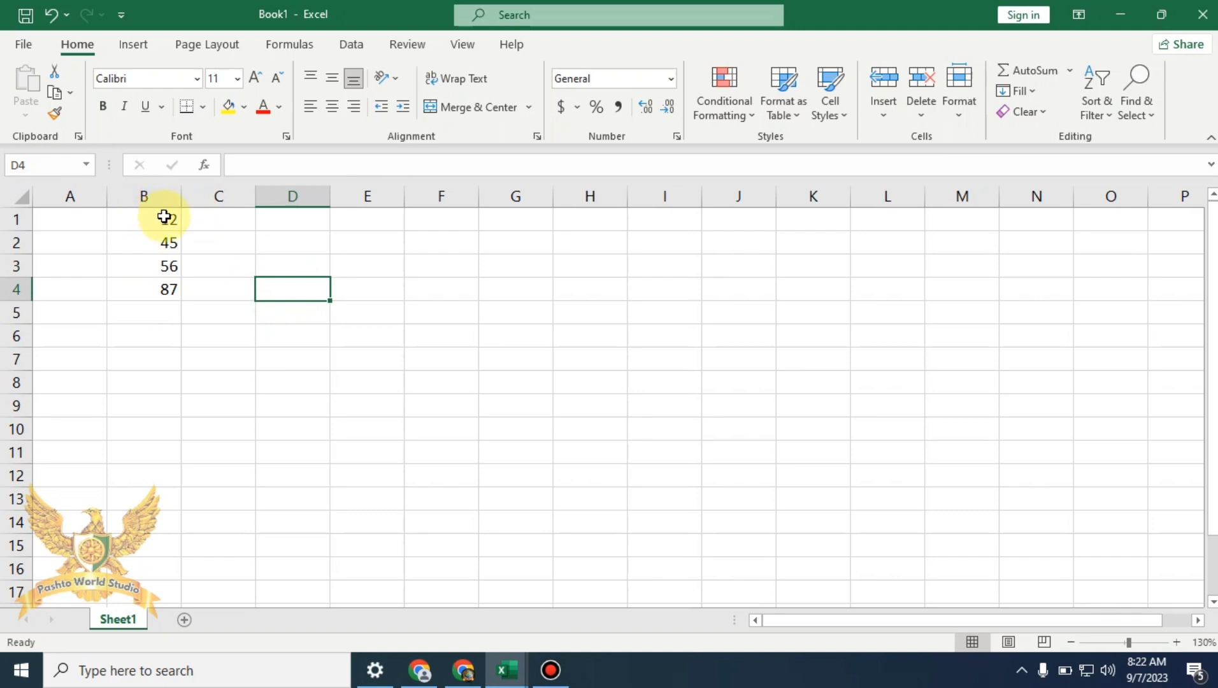
Total B1:B4 into B5 with AutoSum Sum, check the SUM formula, then delete it
drag(164, 217, 161, 315)
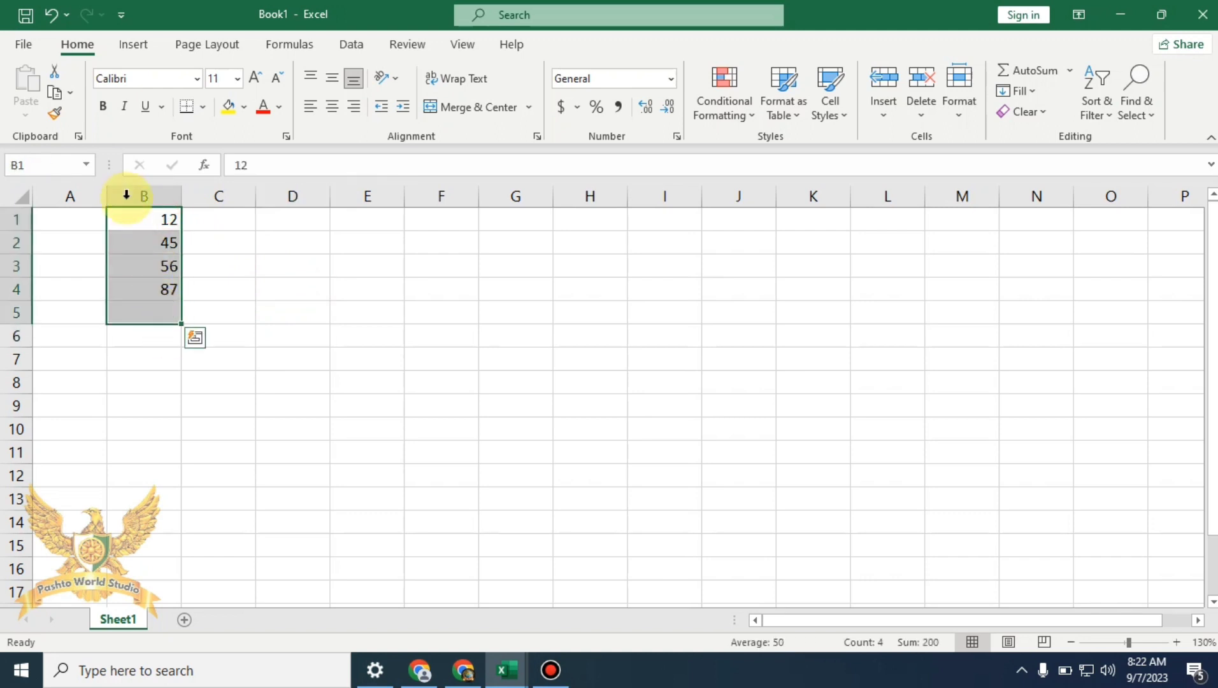
click(1070, 71)
click(1058, 101)
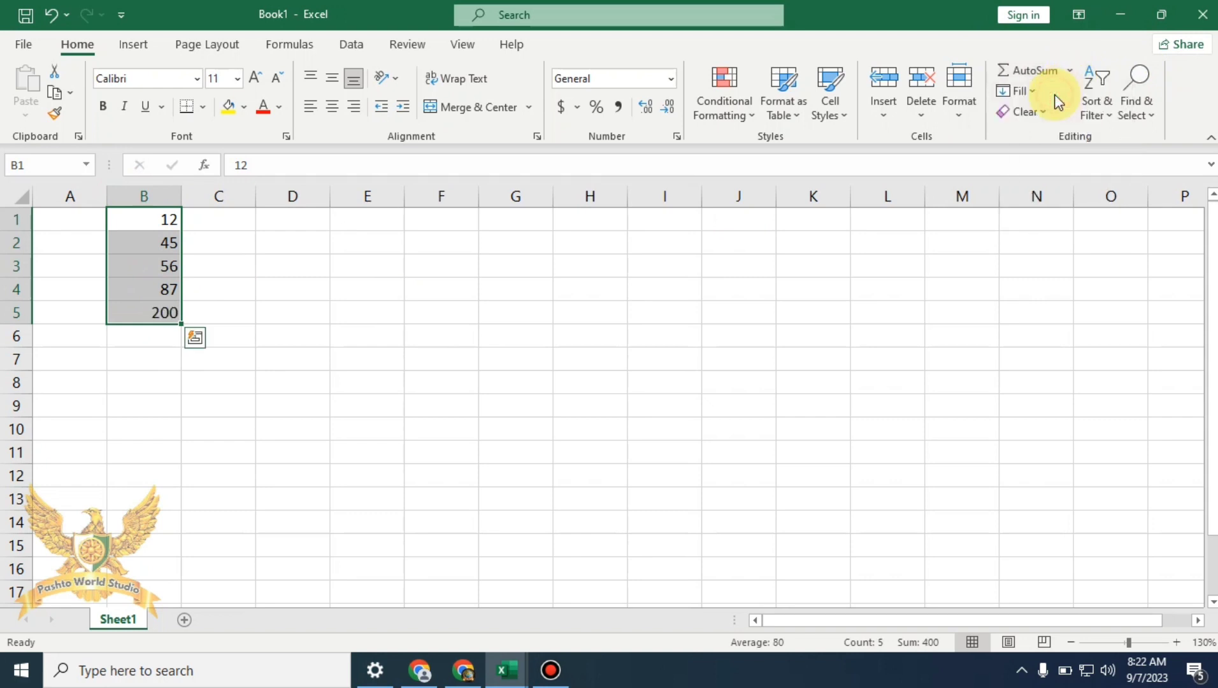
click(373, 337)
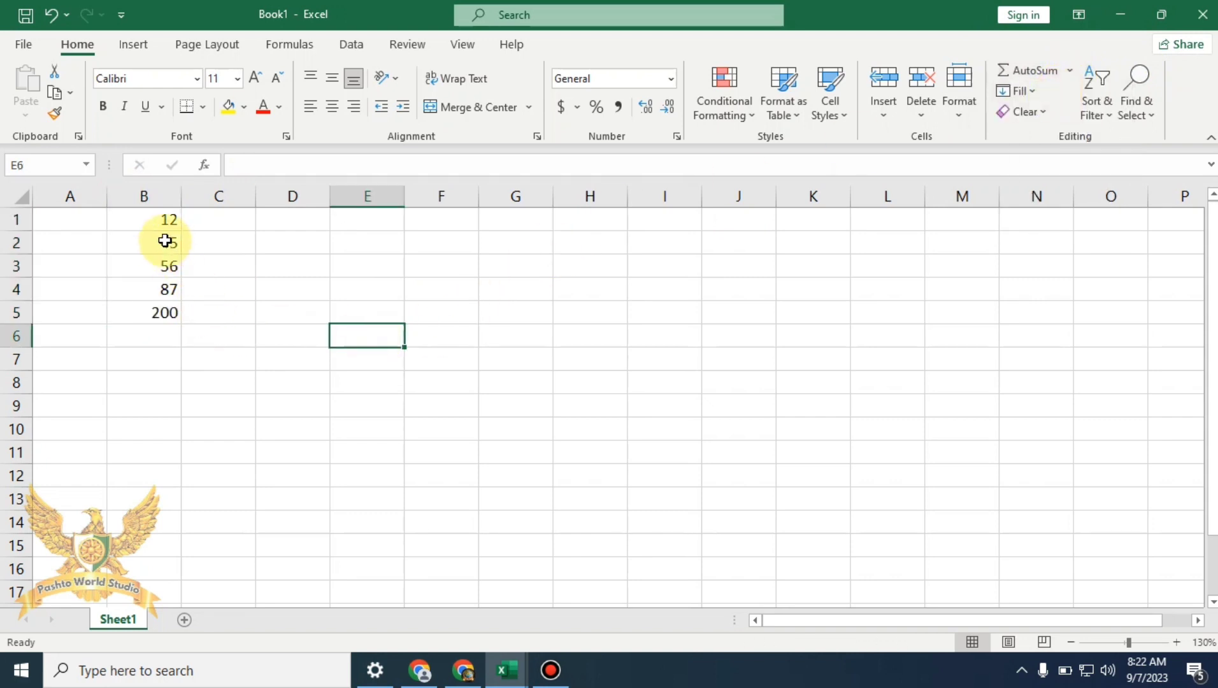
click(166, 311)
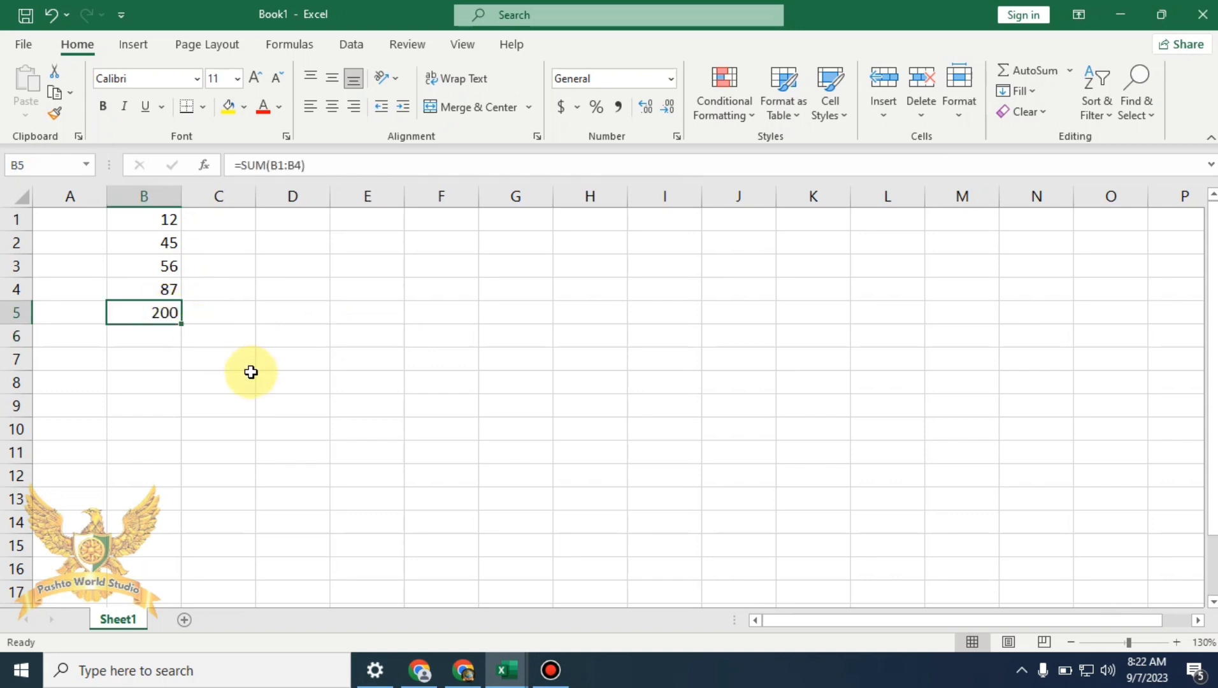
key(Delete)
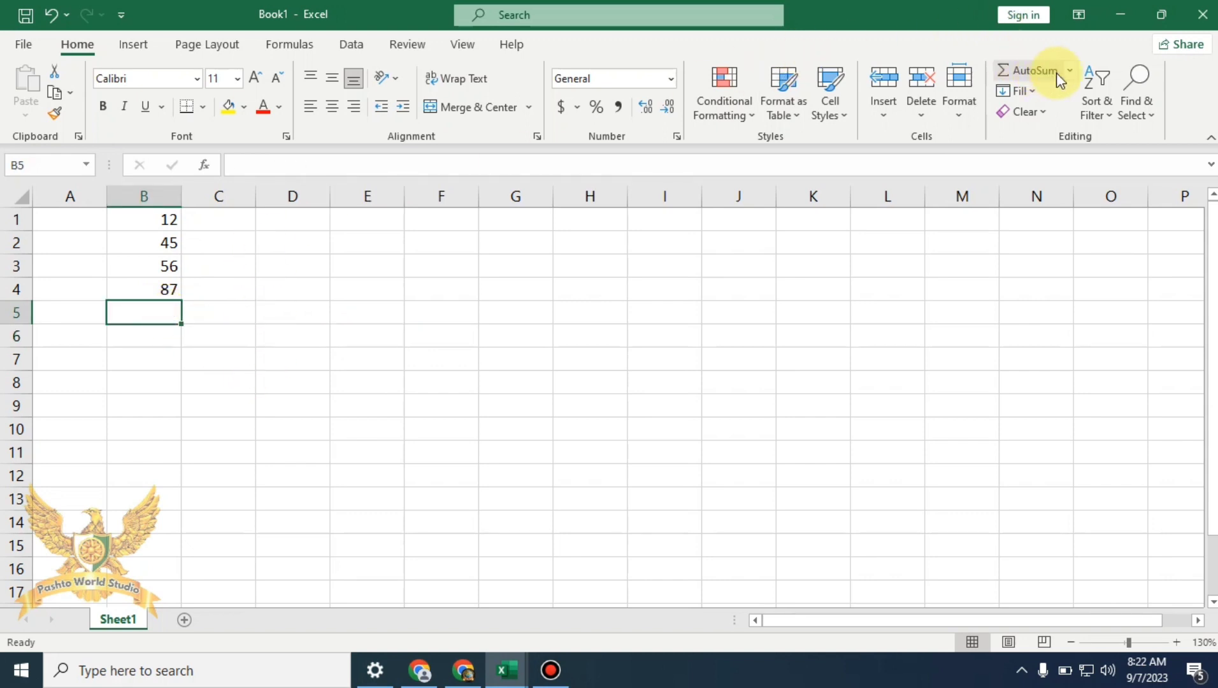
Put the AVERAGE of B1:B4 into B5 with AutoSum, inspect it, then delete it
drag(147, 218, 157, 310)
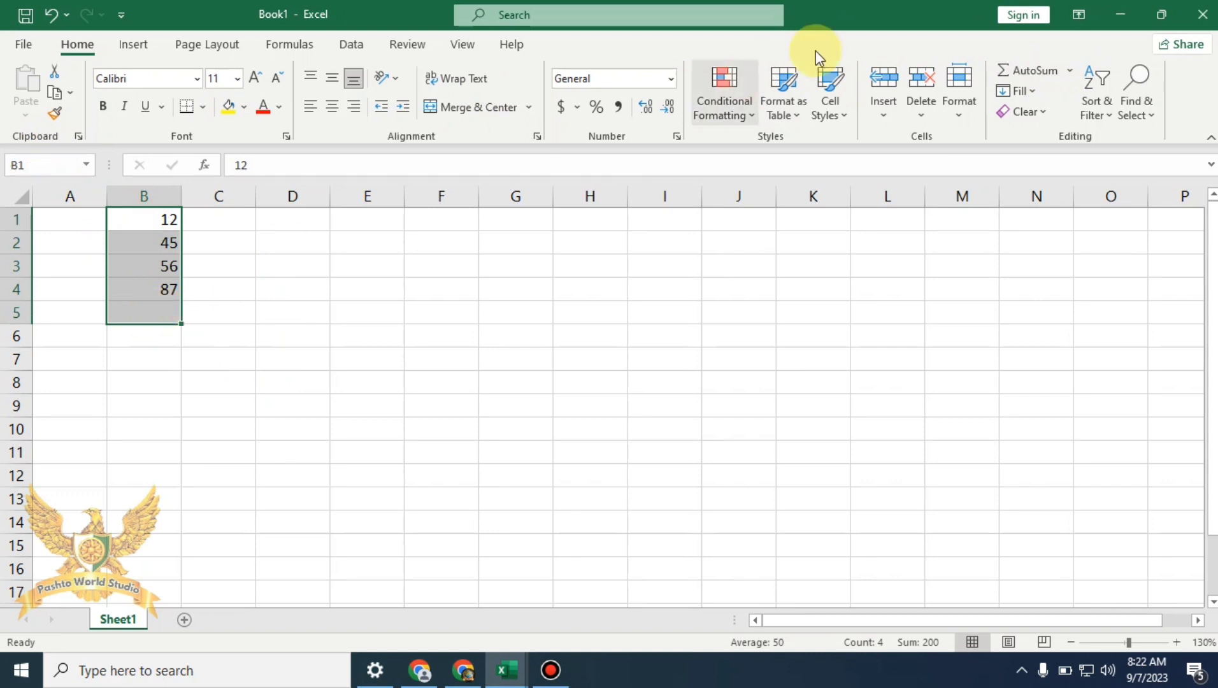
click(1070, 71)
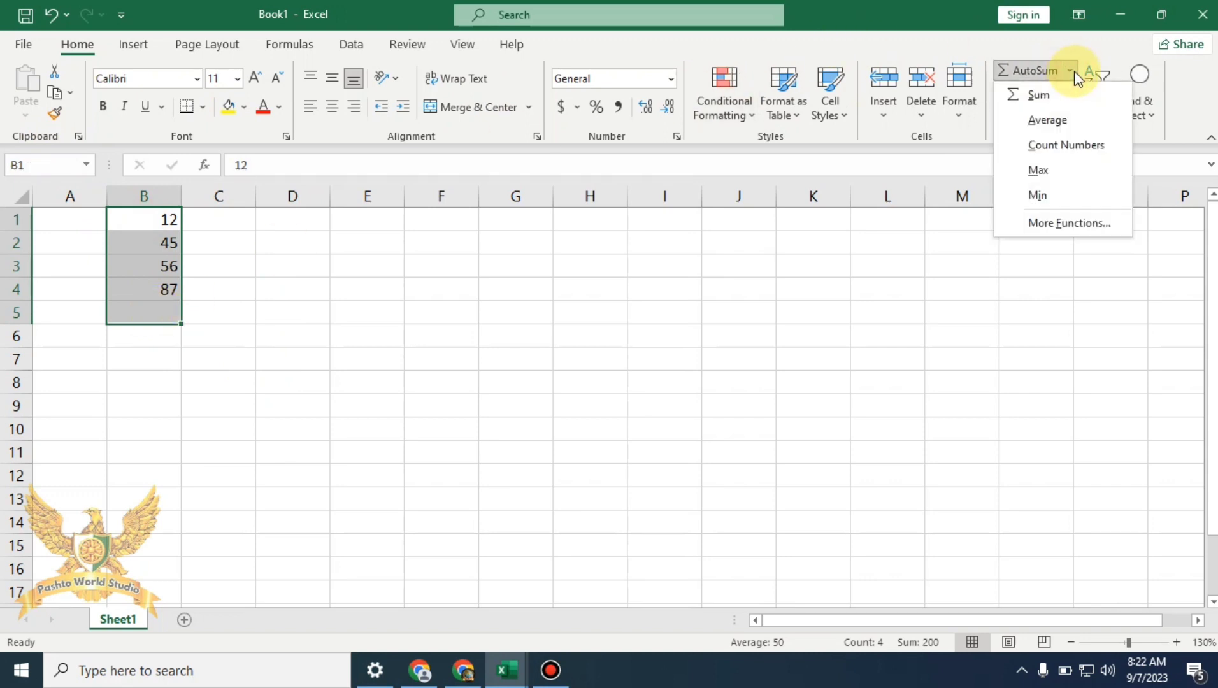
click(1090, 122)
click(237, 331)
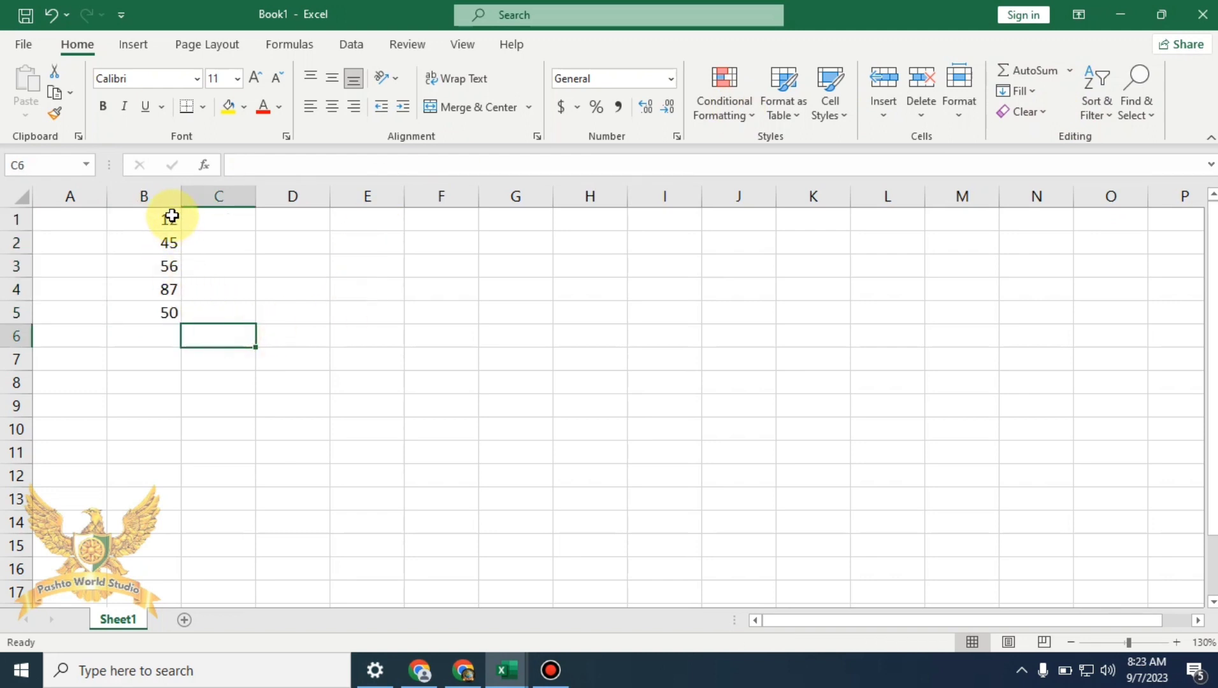
click(156, 319)
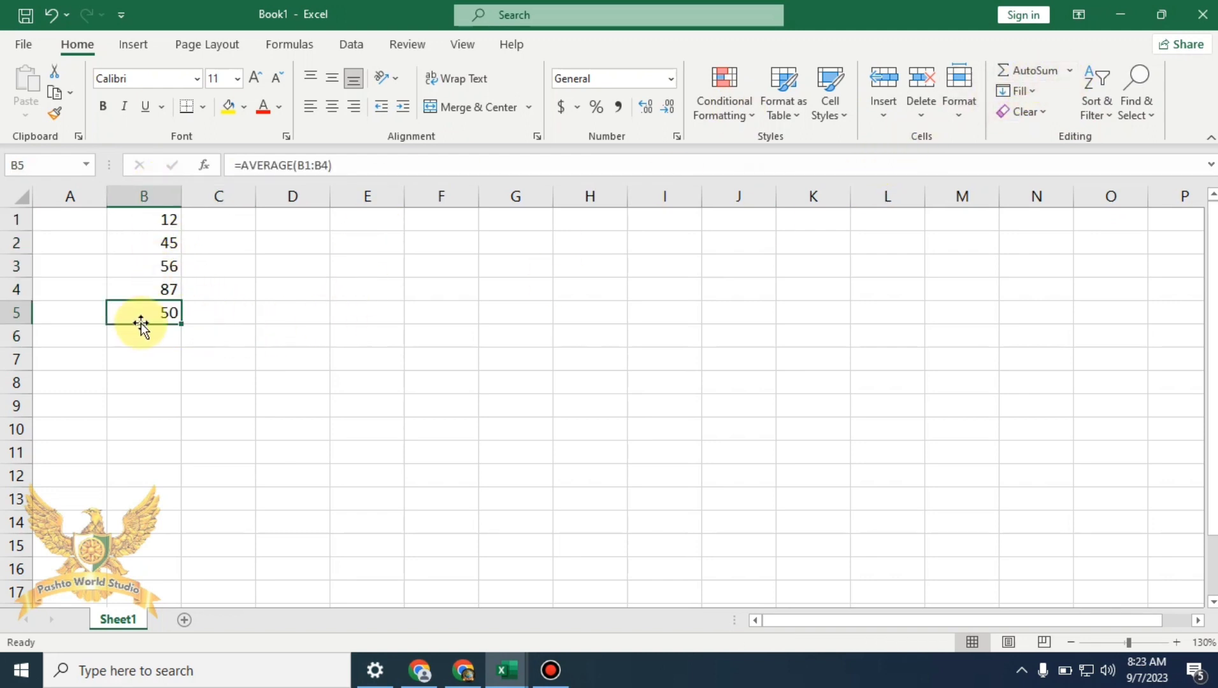
key(Delete)
Put the COUNT of B1:B4 into B5, review the column, then delete the count
drag(163, 220, 159, 313)
click(1072, 71)
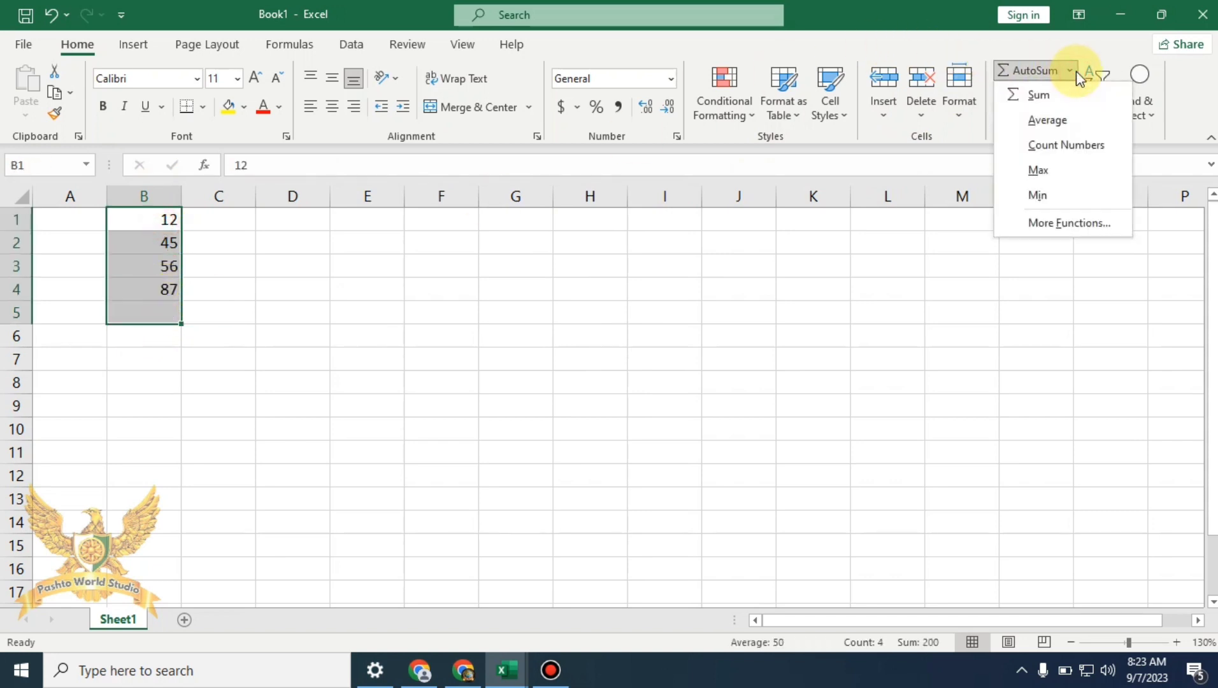
click(1095, 151)
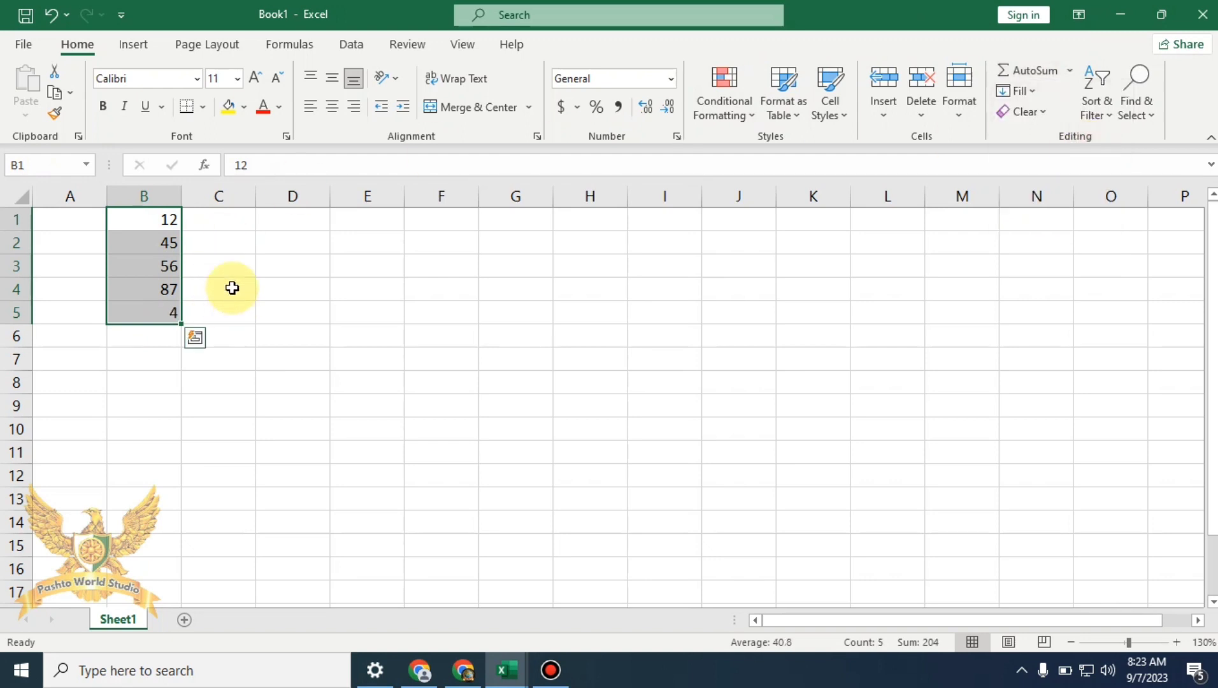
click(266, 285)
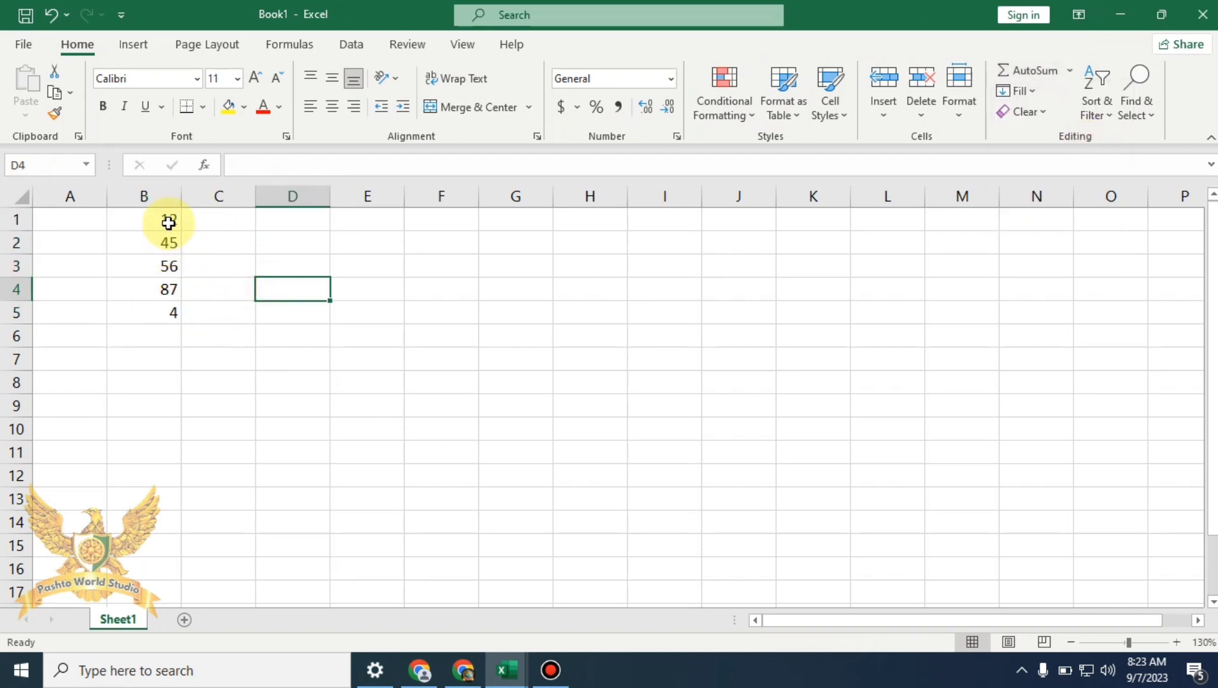
click(169, 220)
click(167, 240)
click(170, 264)
click(167, 288)
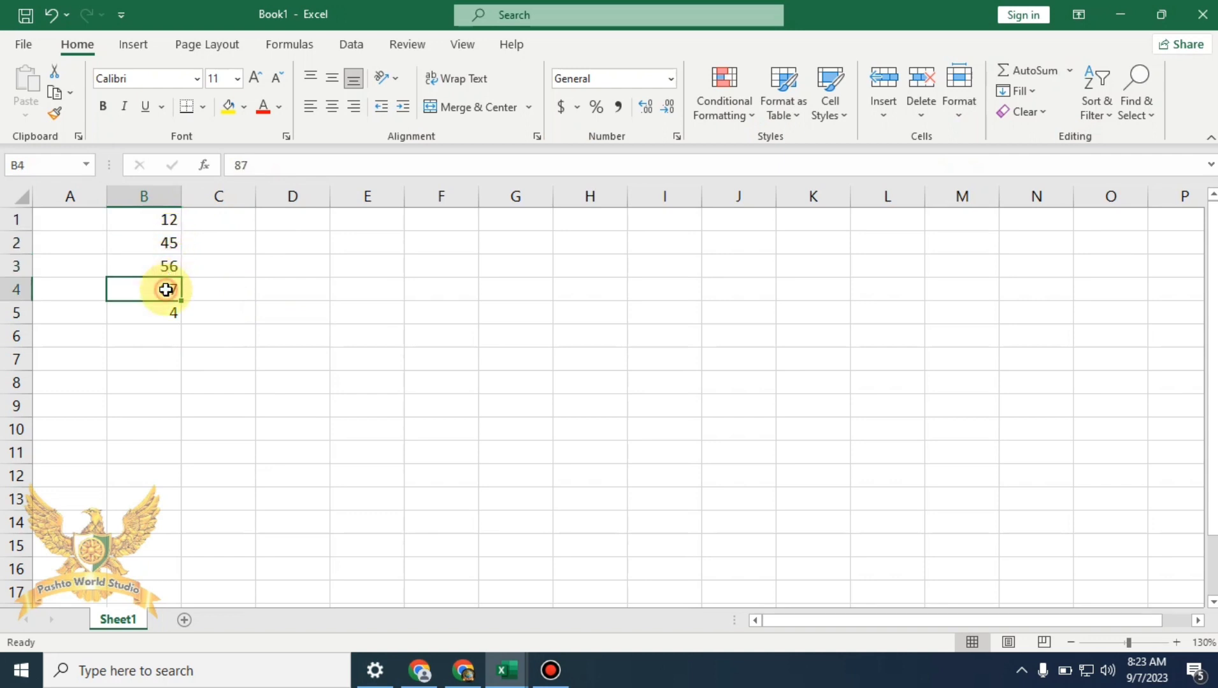
click(168, 312)
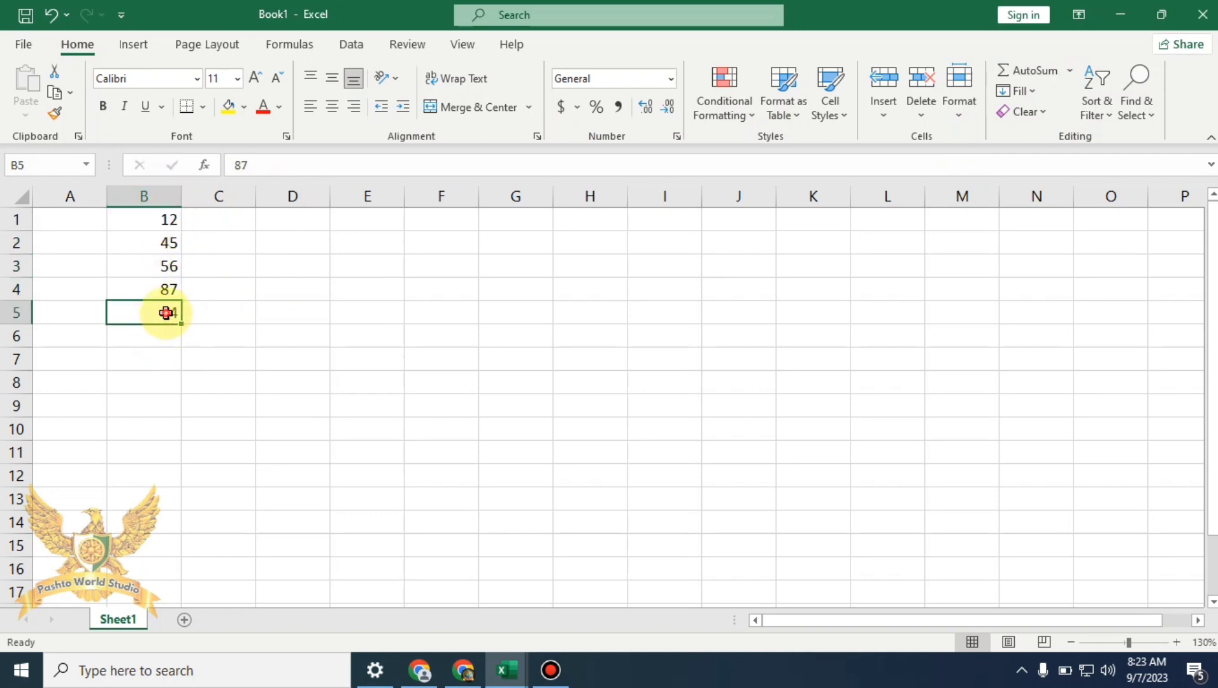
key(Delete)
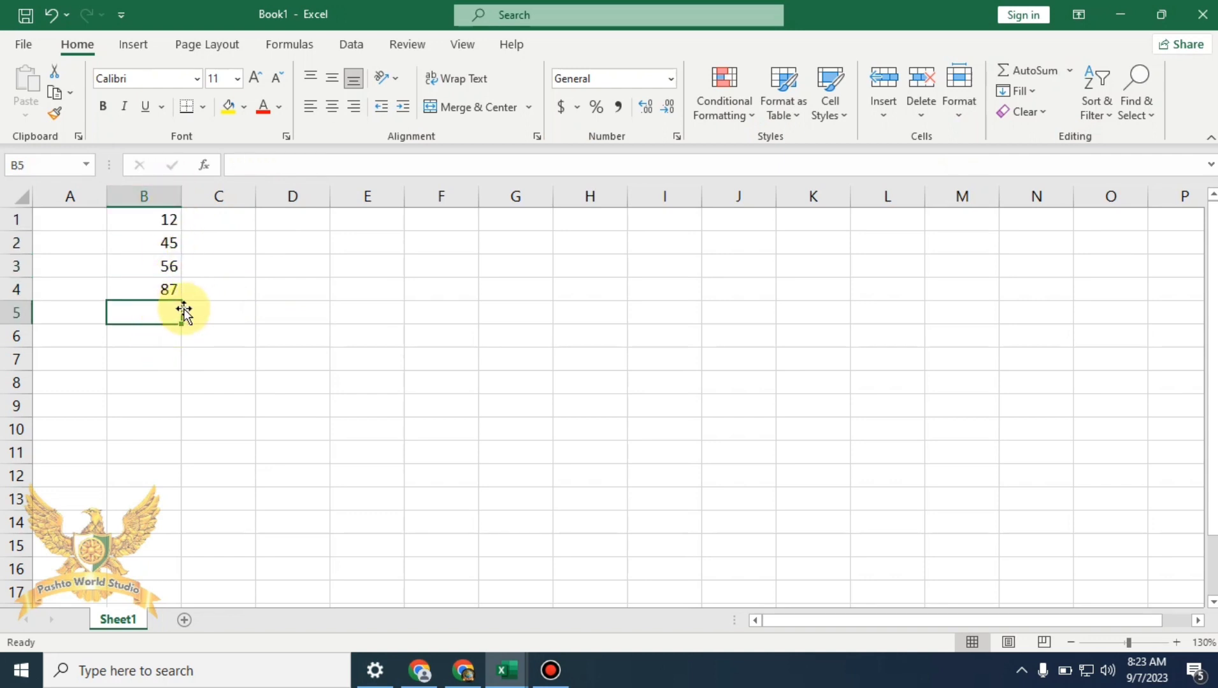
Type a first and last name as text into B5 and B6
click(4, 265)
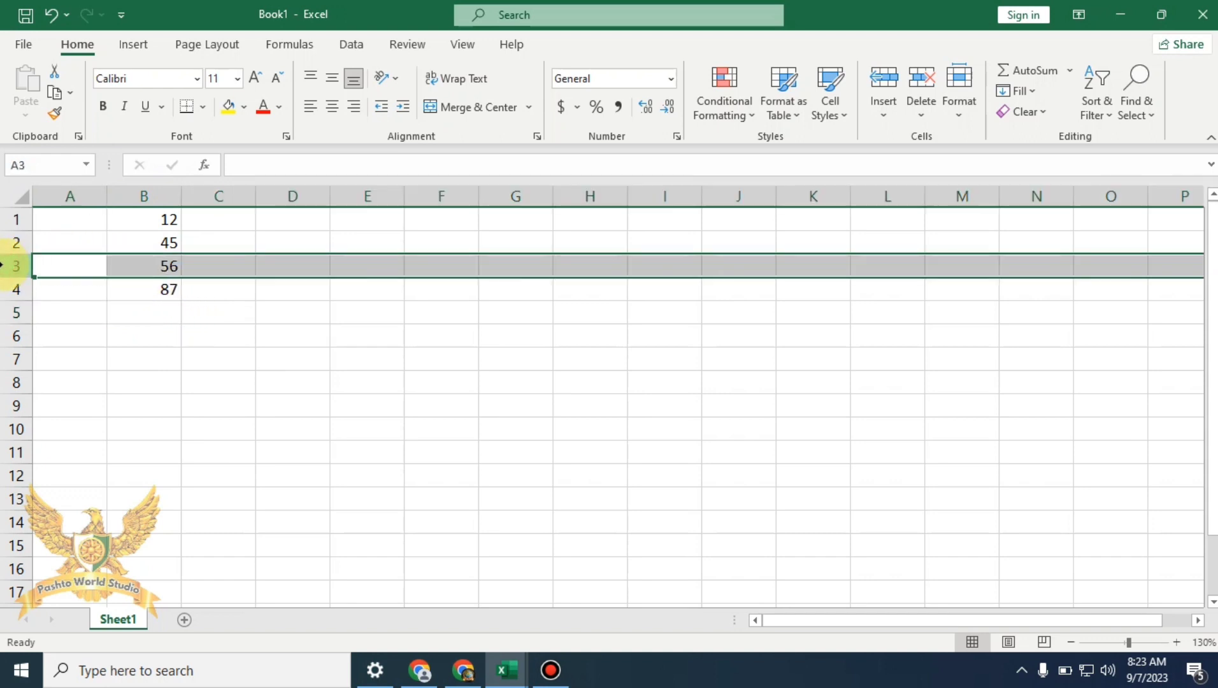
click(176, 312)
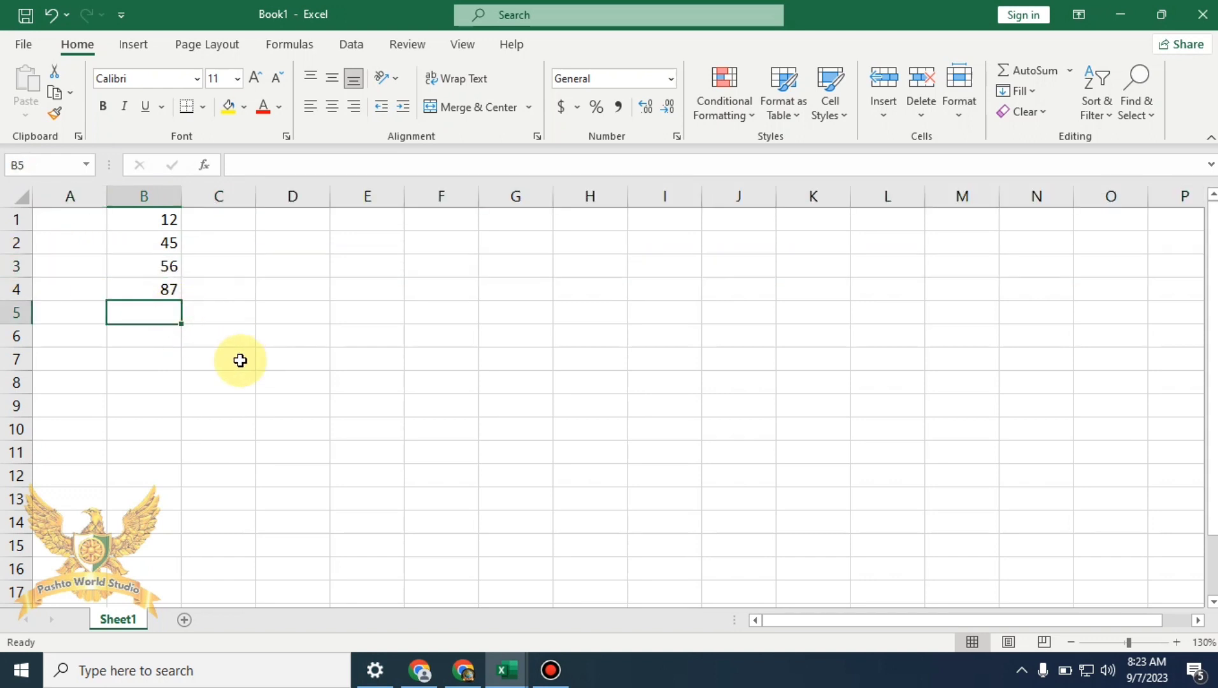
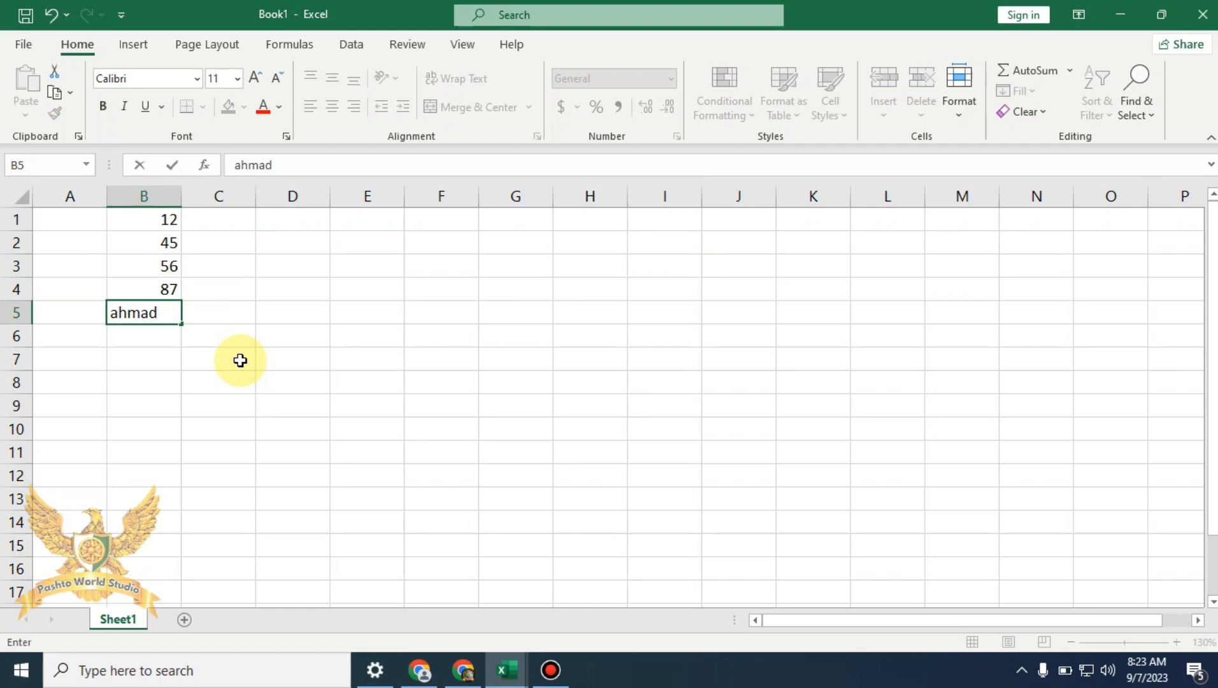
key(Return)
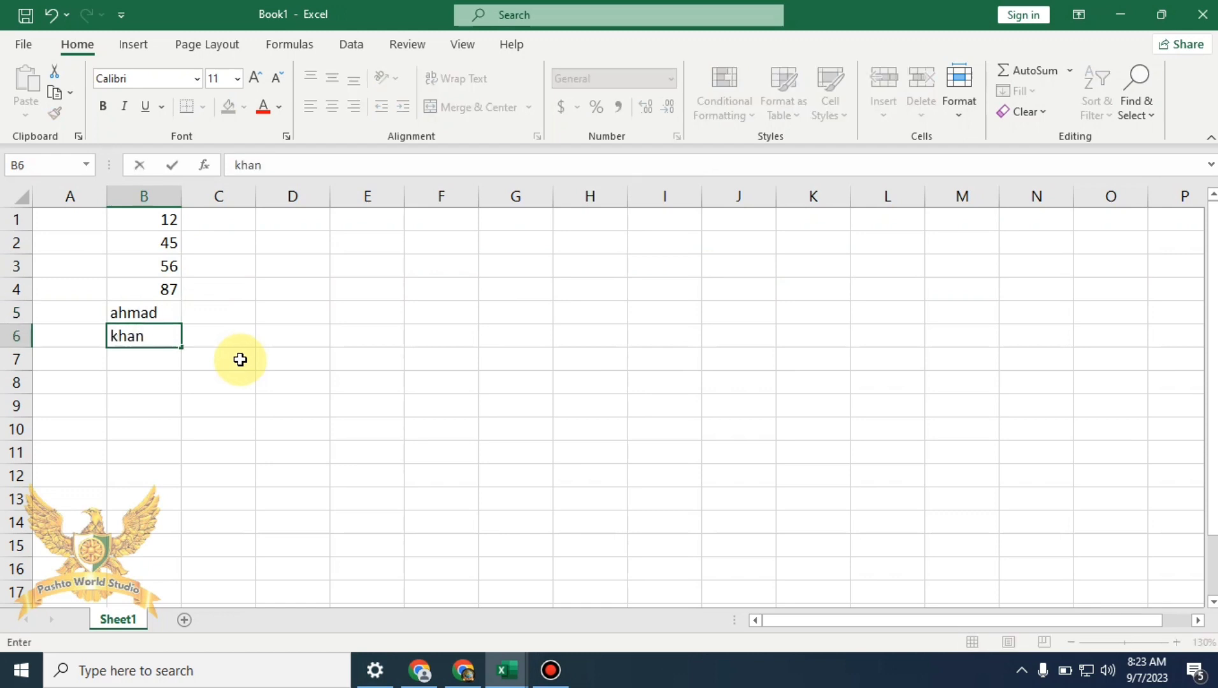
click(235, 360)
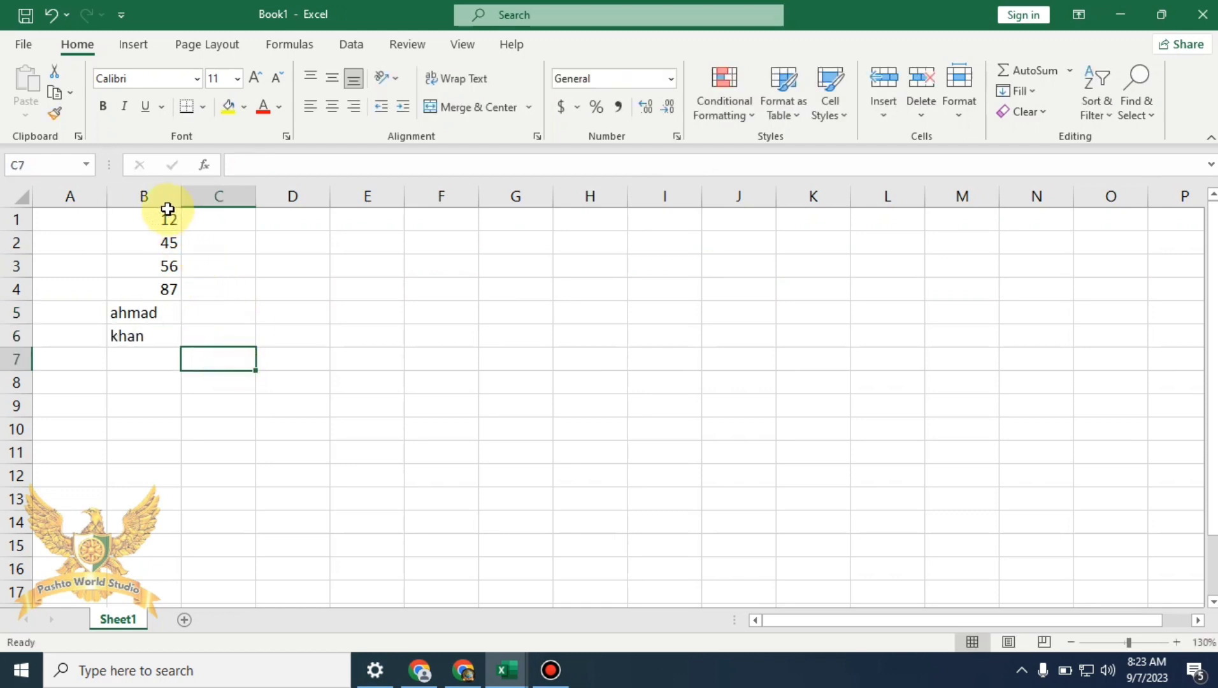
Count the numeric values of B1:B6 into B7 with Count Numbers, then undo and redo it
drag(168, 217, 167, 359)
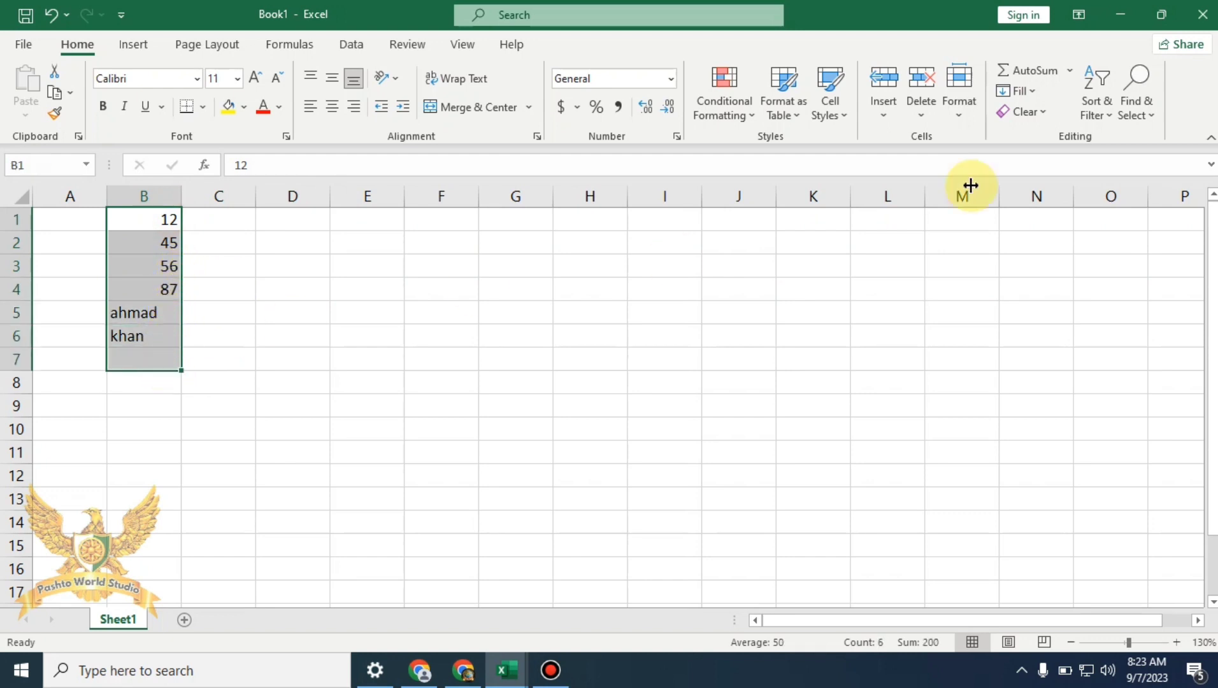
click(1070, 76)
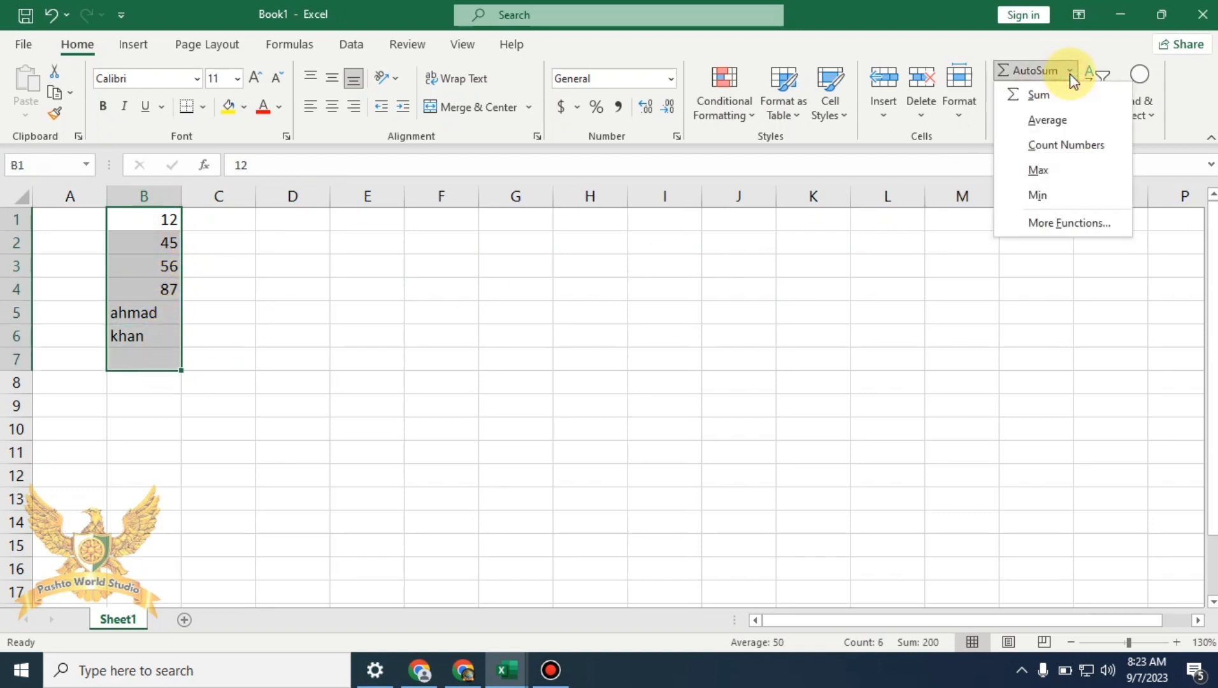
click(1076, 141)
click(448, 421)
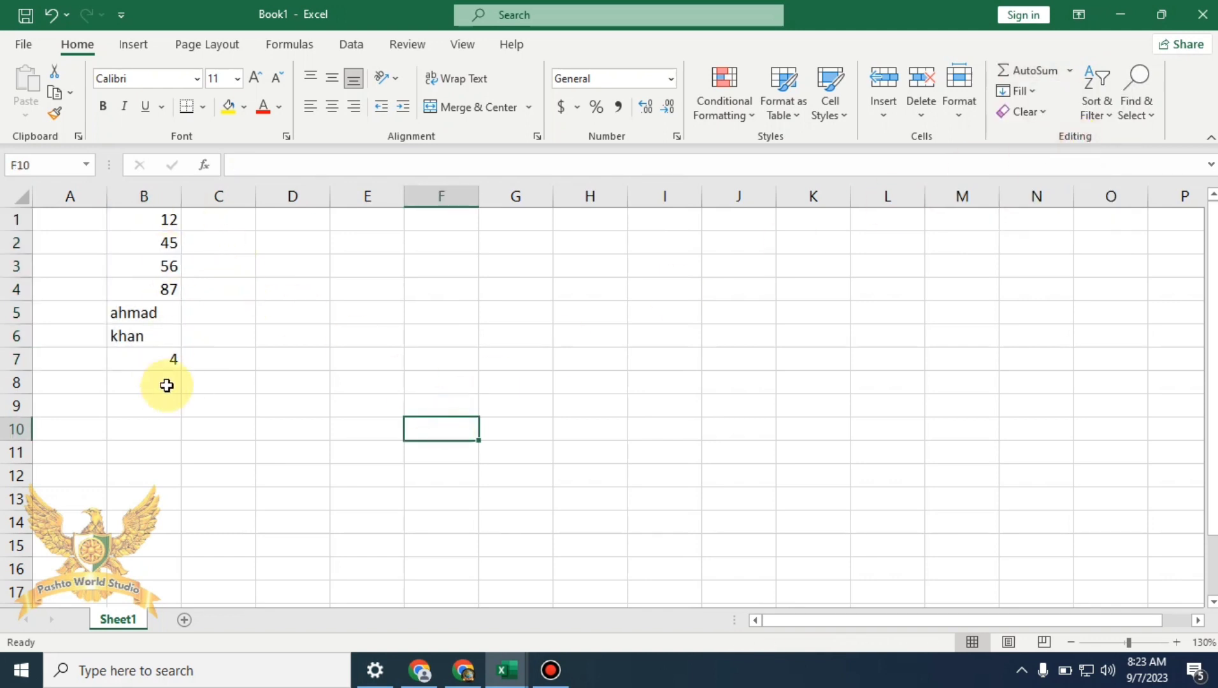
key(ctrl+z)
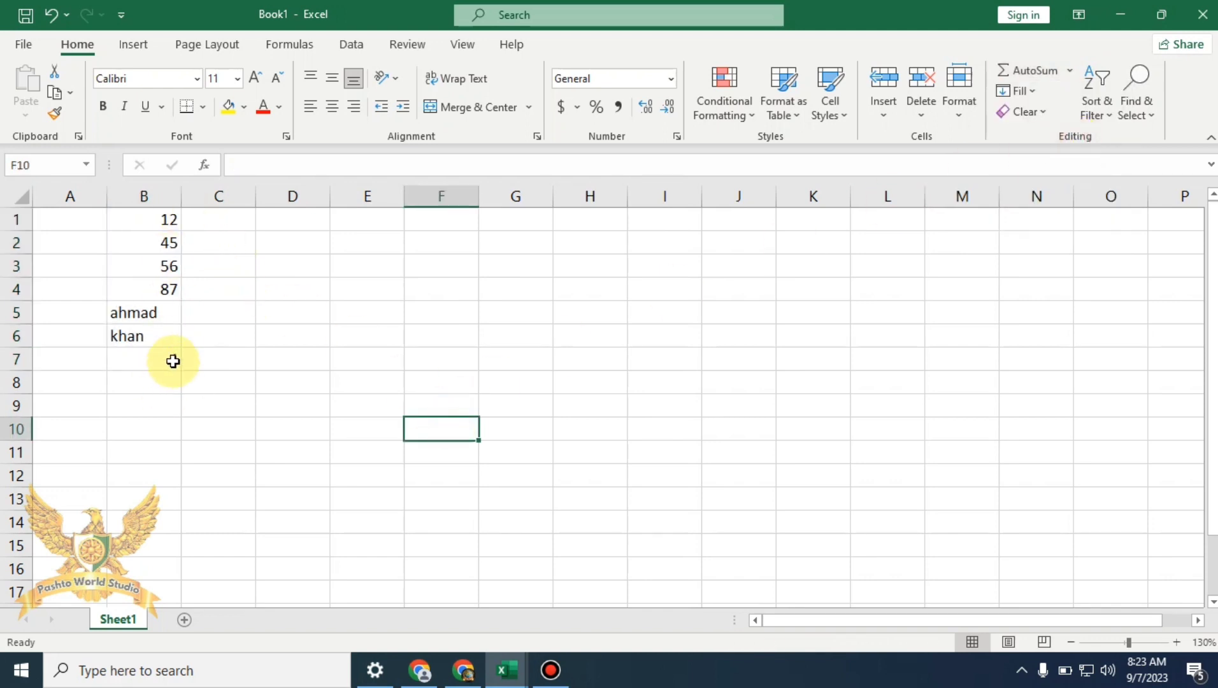
key(ctrl+y)
Check the cells and the B7 count formula, then clear the text entries and count from B5:B8
click(163, 240)
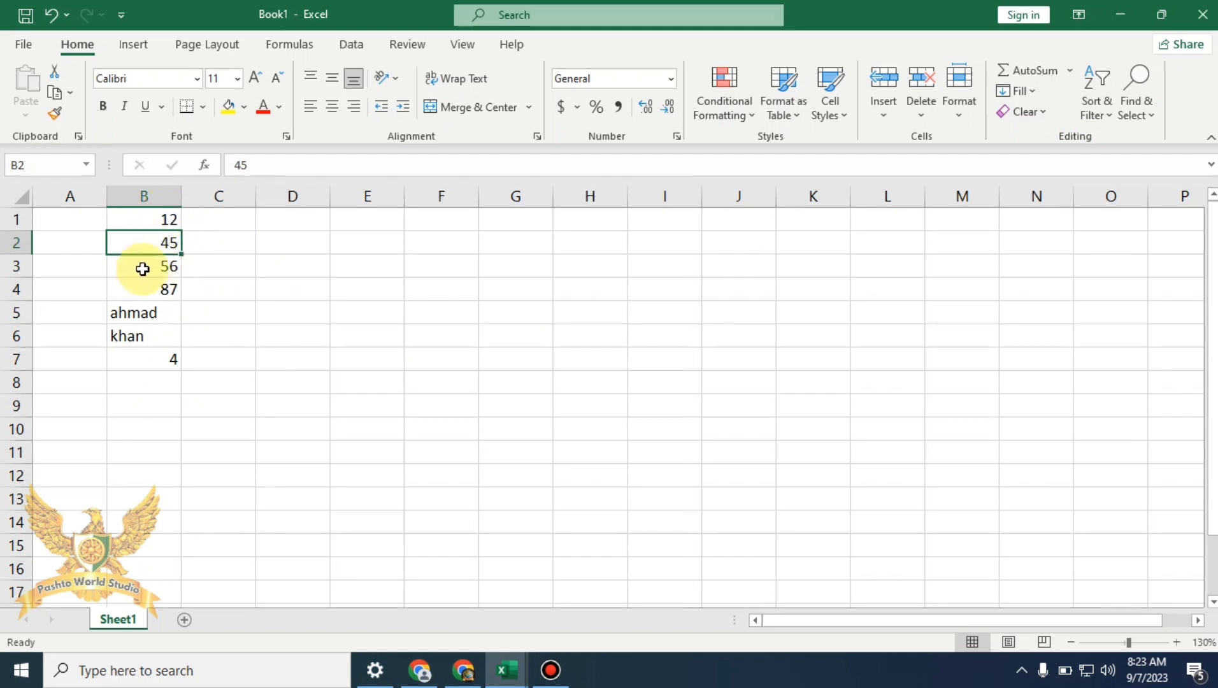
click(169, 317)
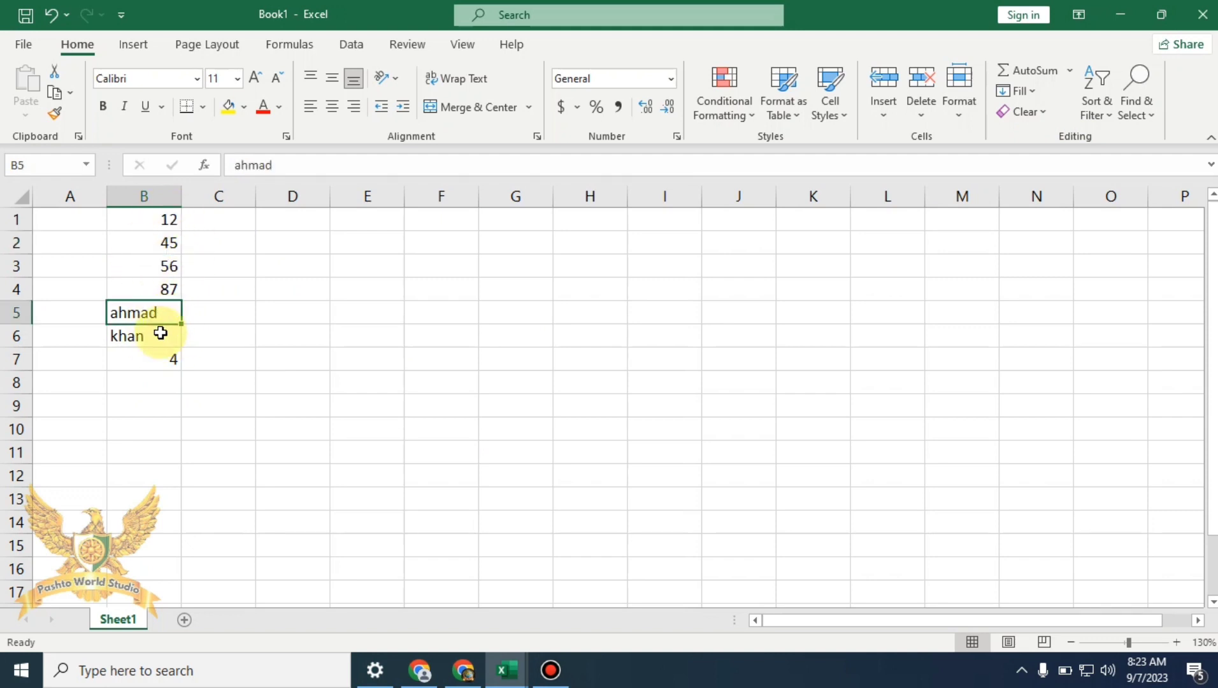
click(164, 356)
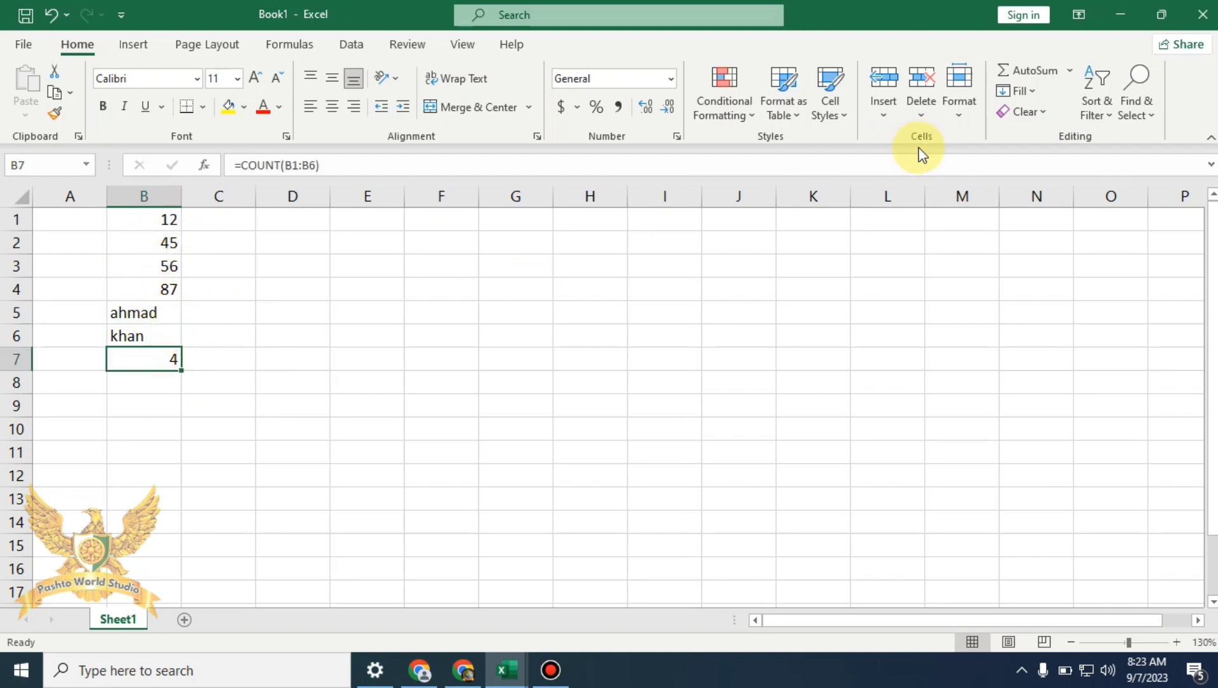
click(627, 323)
drag(152, 315, 166, 371)
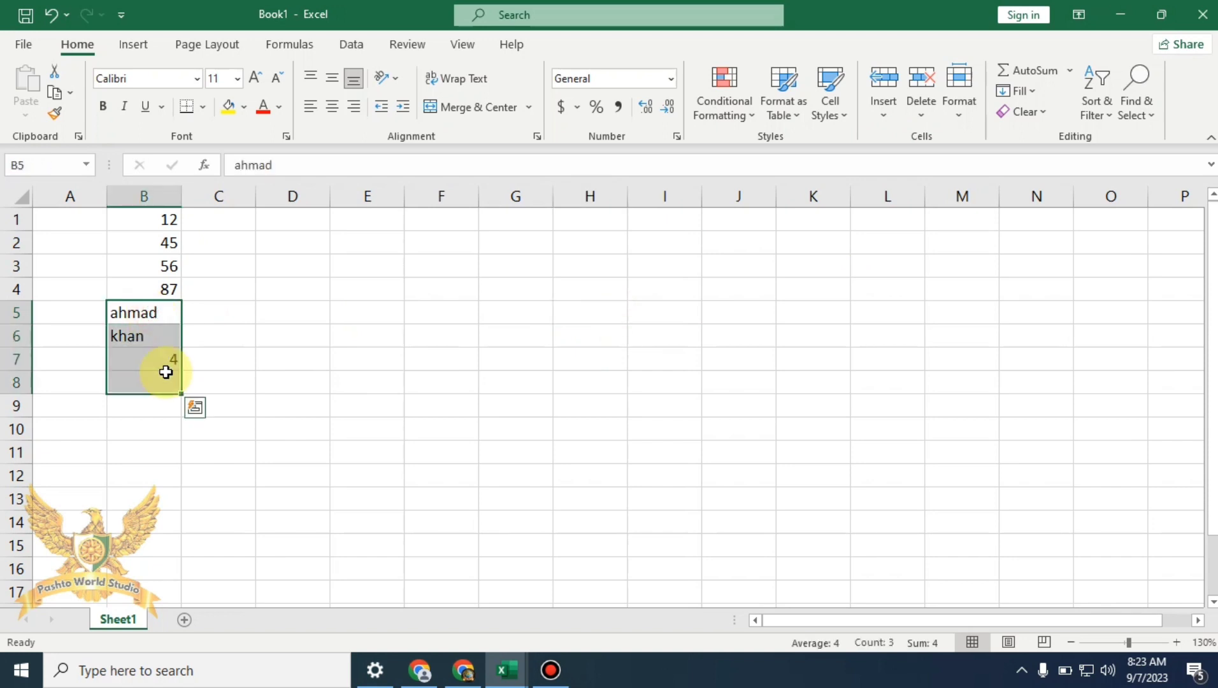
key(Delete)
drag(169, 220, 166, 314)
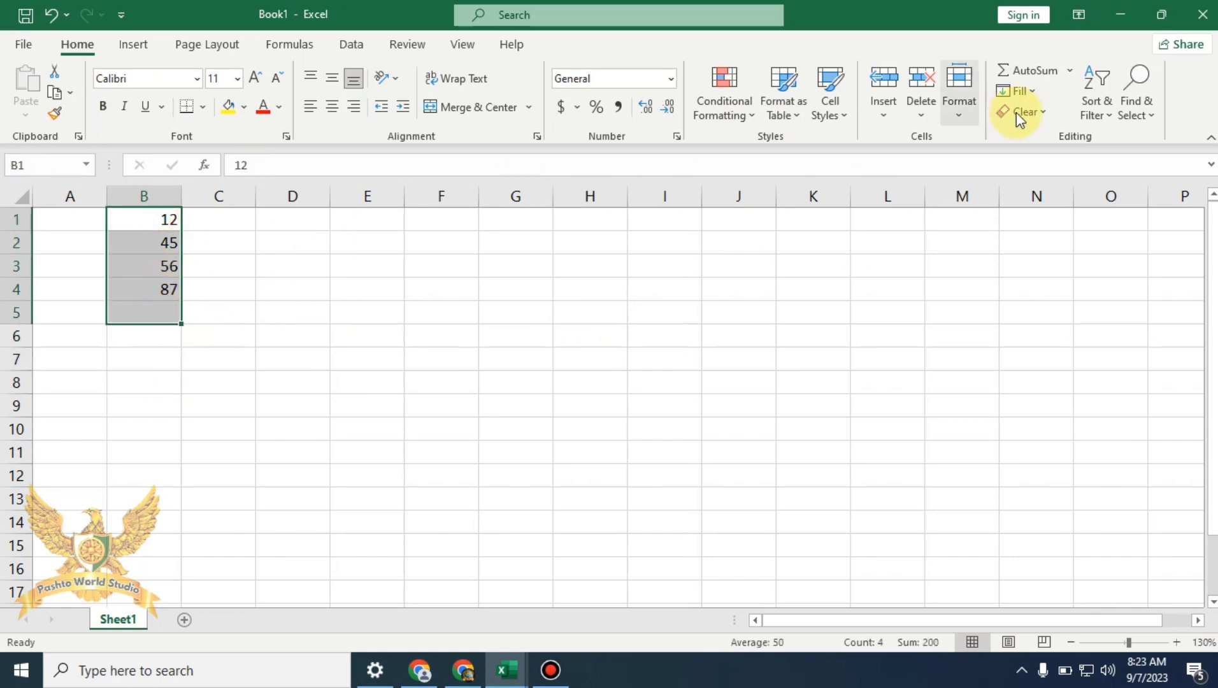
Put the MAX of B1:B4 into B5, make row 5 taller, then clear B5
click(1069, 71)
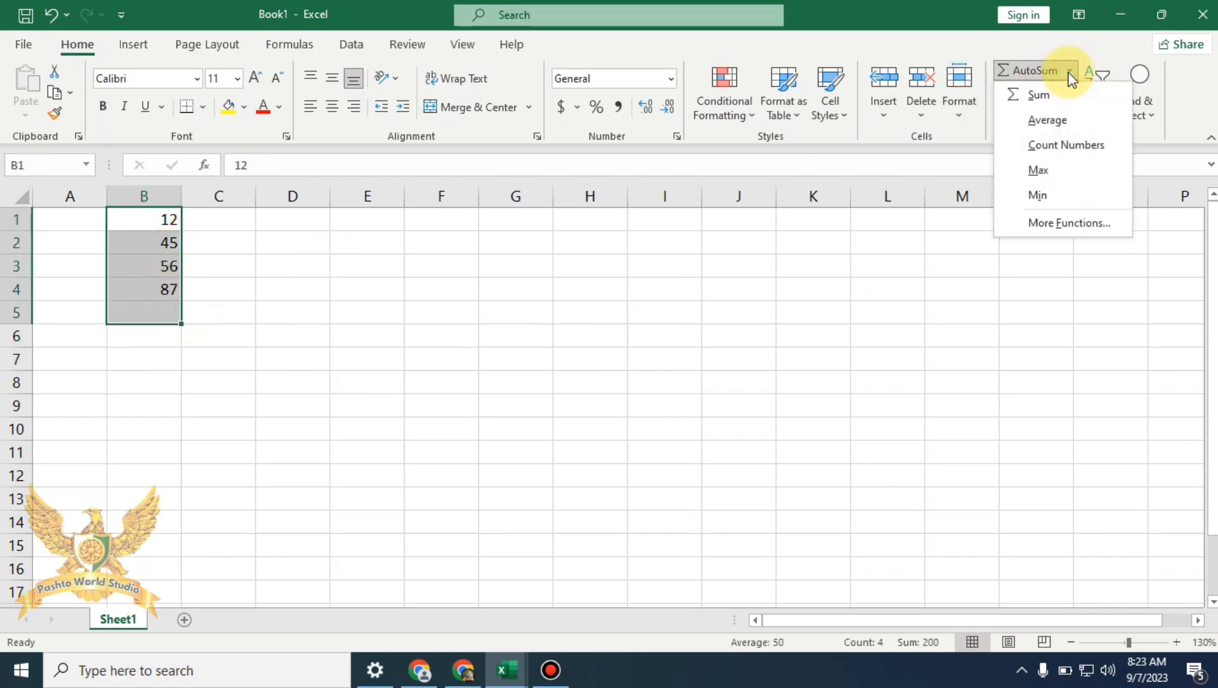
click(1078, 172)
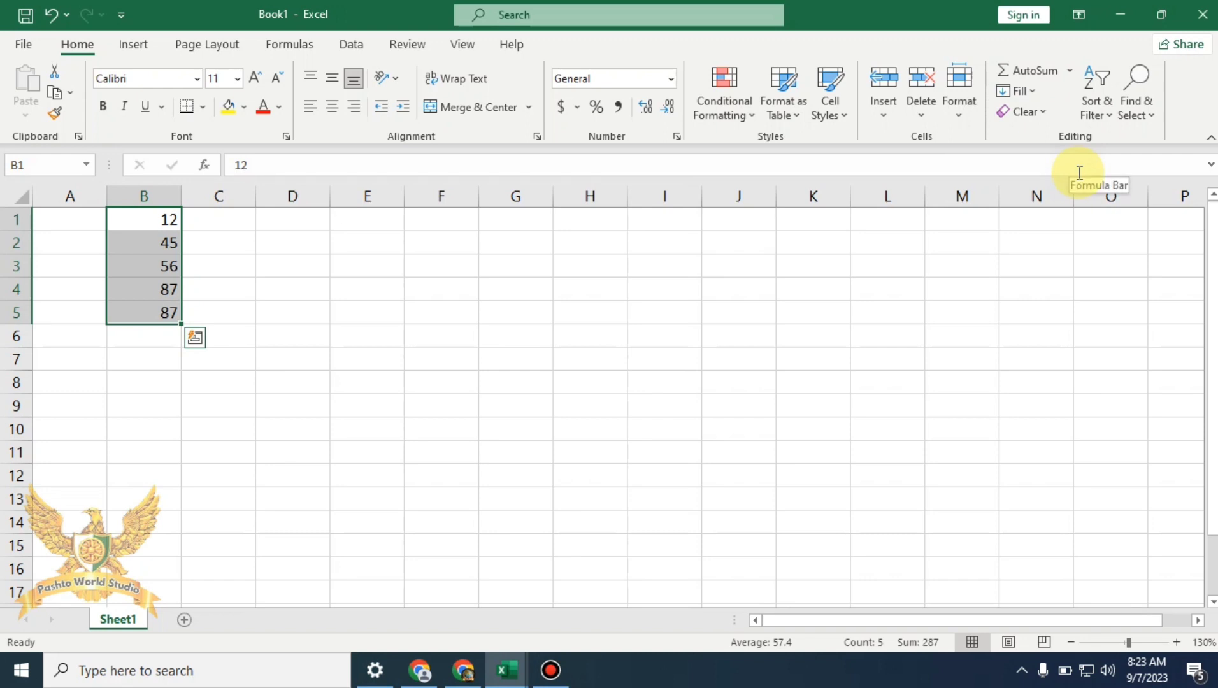
click(436, 381)
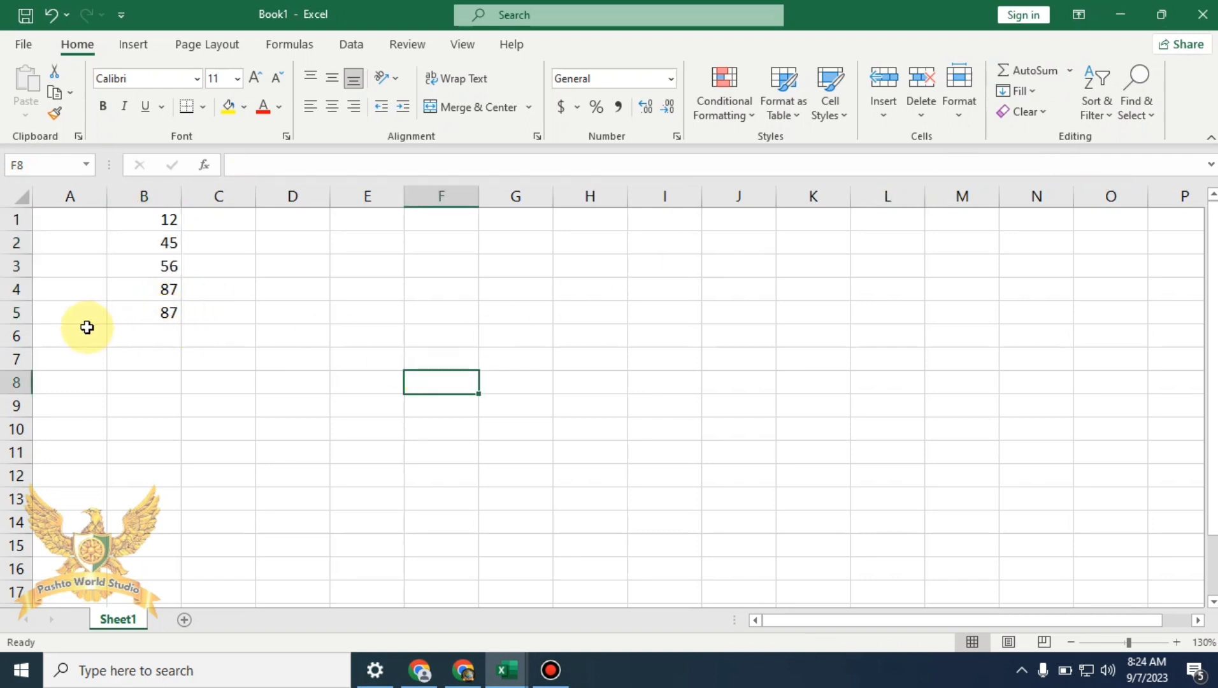
drag(24, 324, 25, 332)
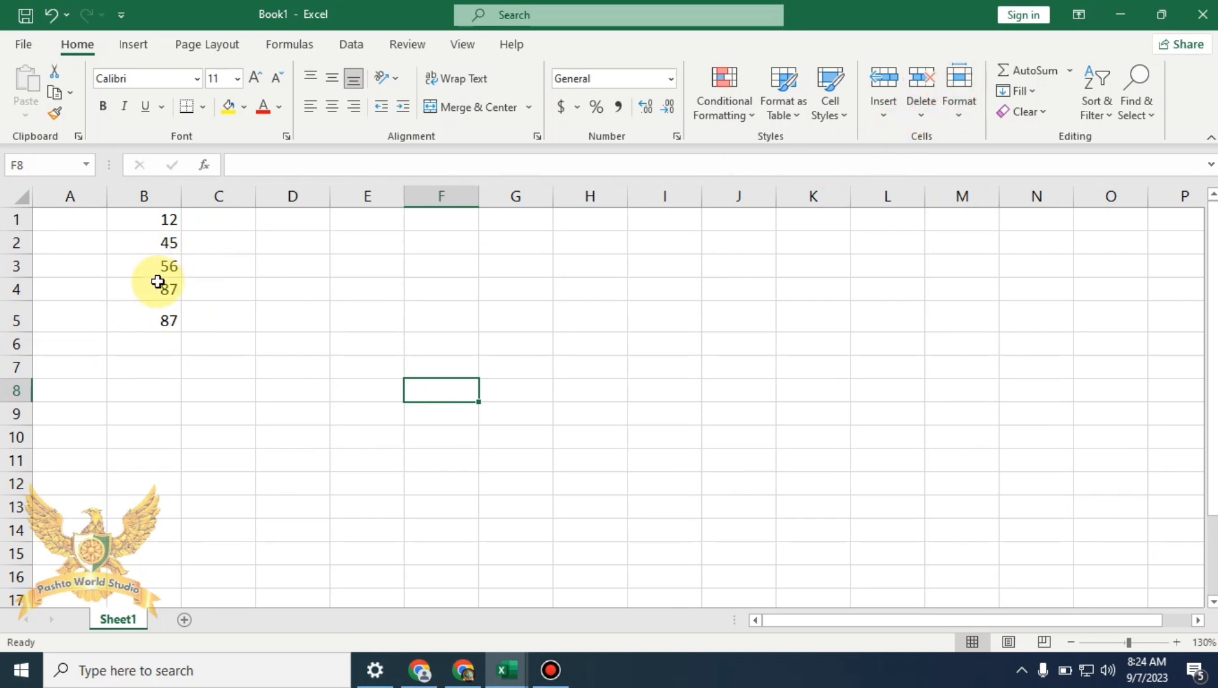
click(163, 316)
key(Delete)
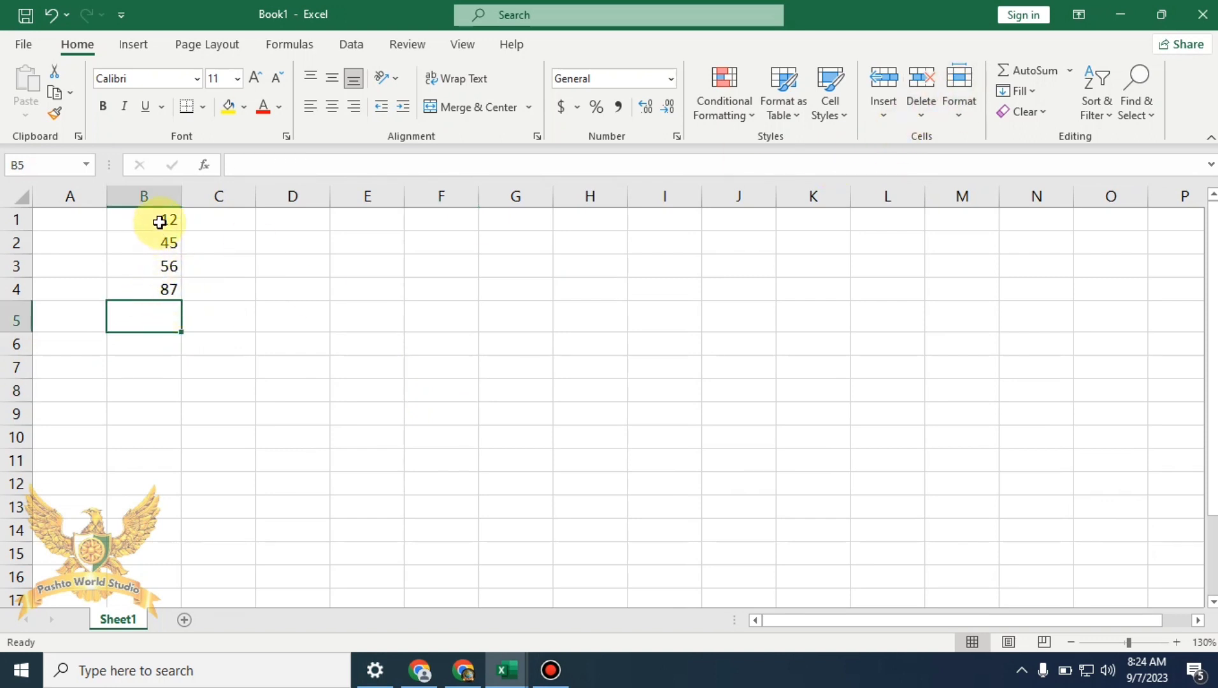
Put =MIN(B1:B4) into B5 with AutoSum Min, showing 12
drag(163, 220, 158, 321)
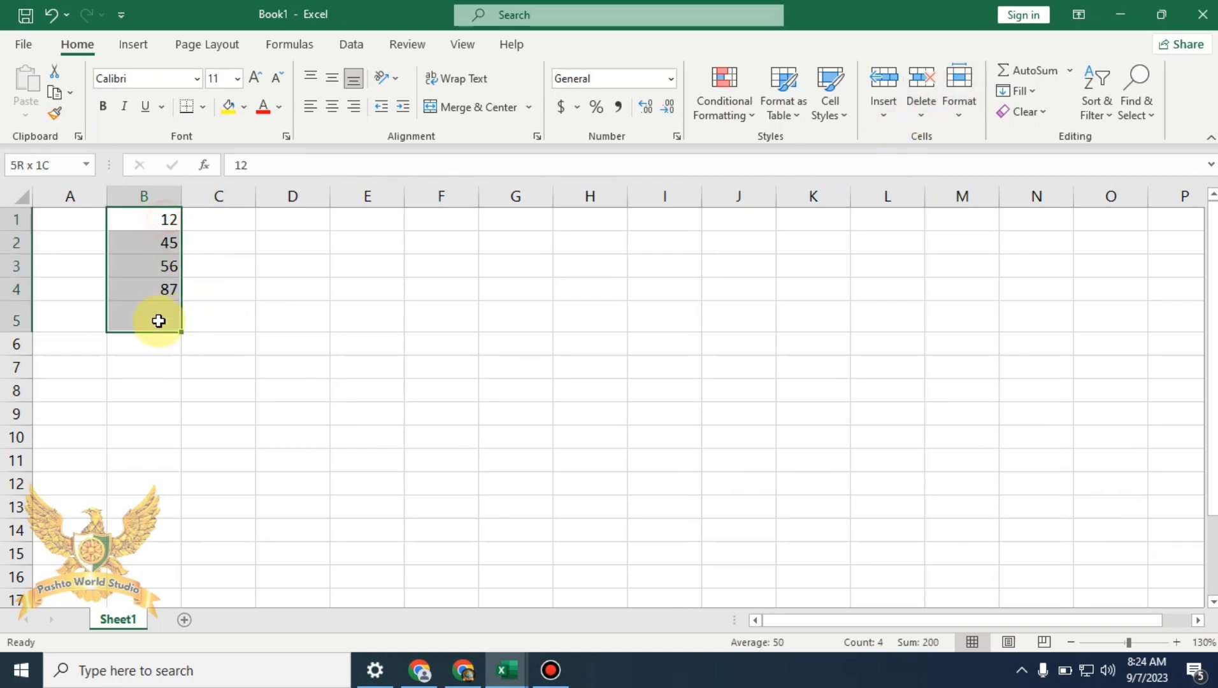
click(1069, 70)
click(1072, 193)
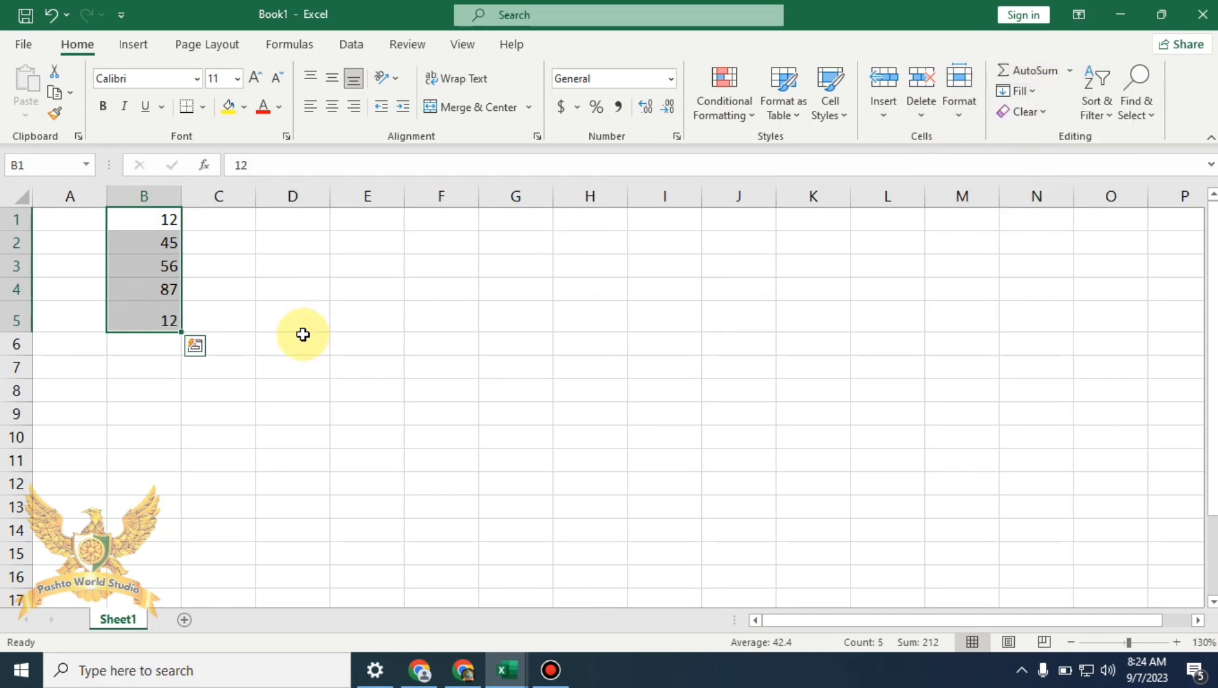
click(194, 363)
click(171, 321)
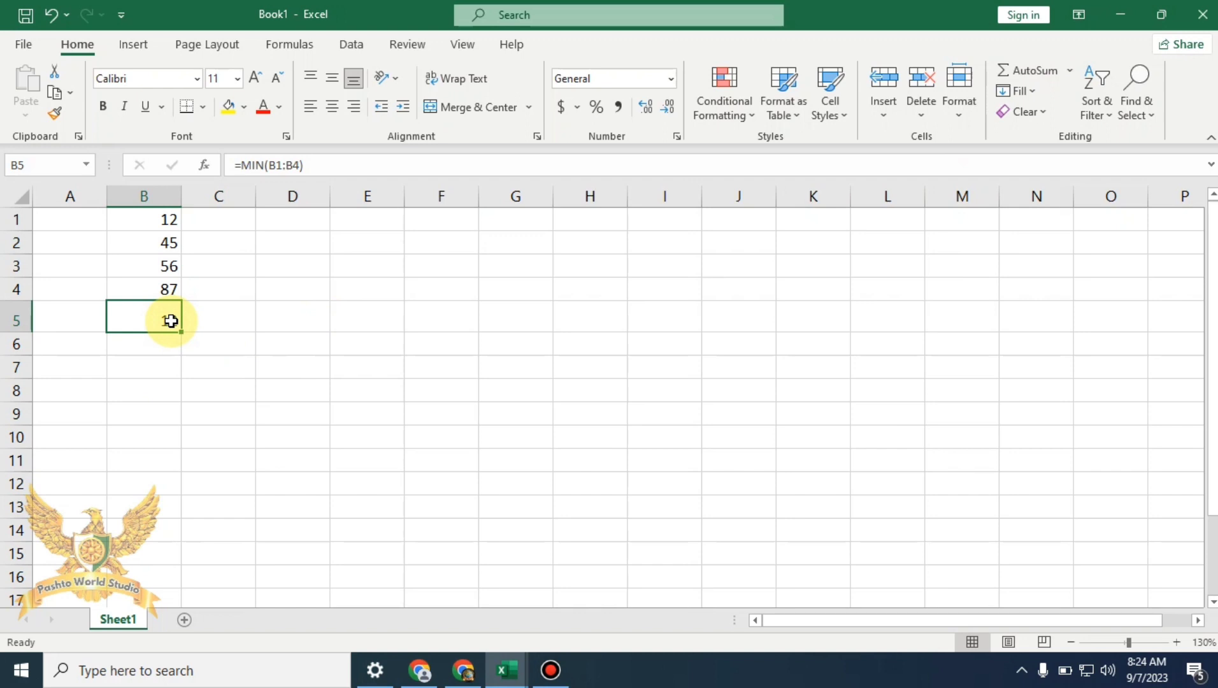
Delete the MIN formula from B5, then glance through the AutoSum and Fill lists
key(Delete)
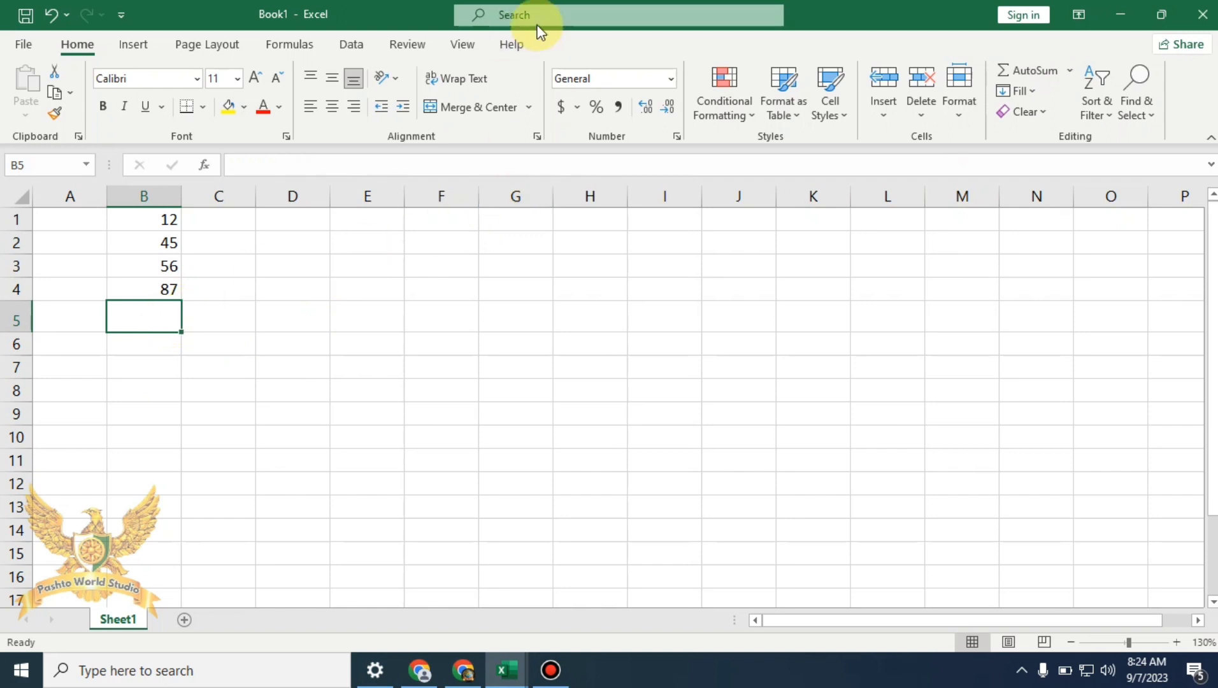
click(1070, 71)
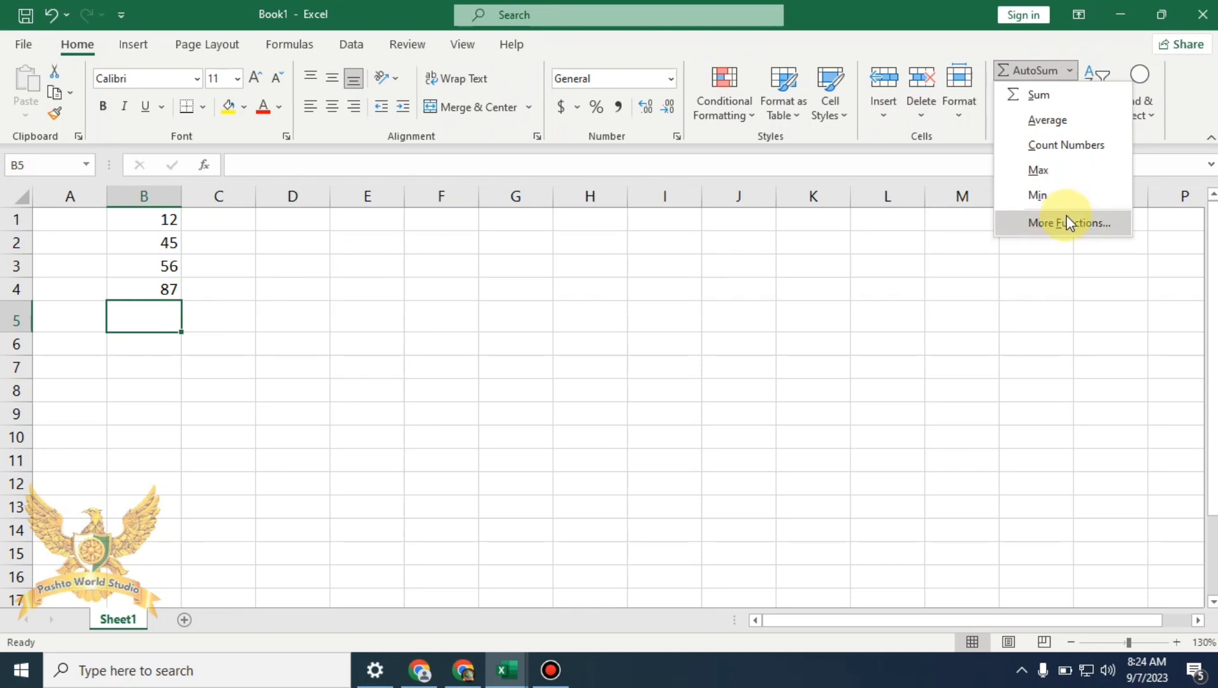
click(1023, 363)
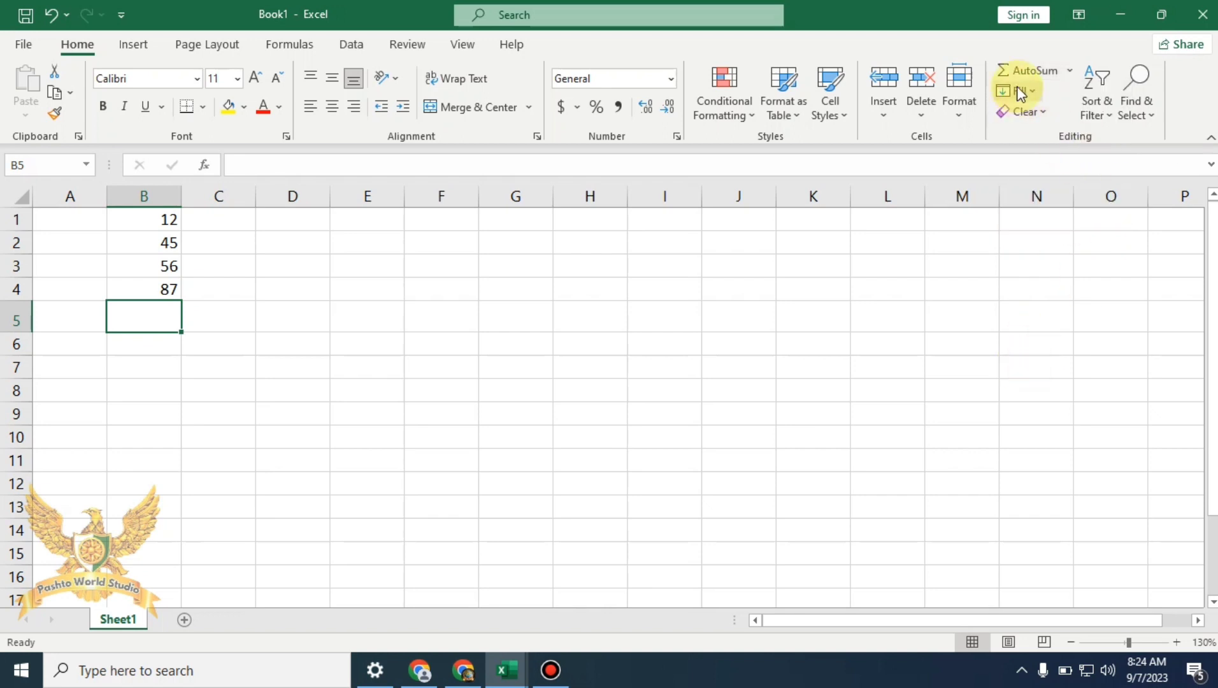
click(1034, 90)
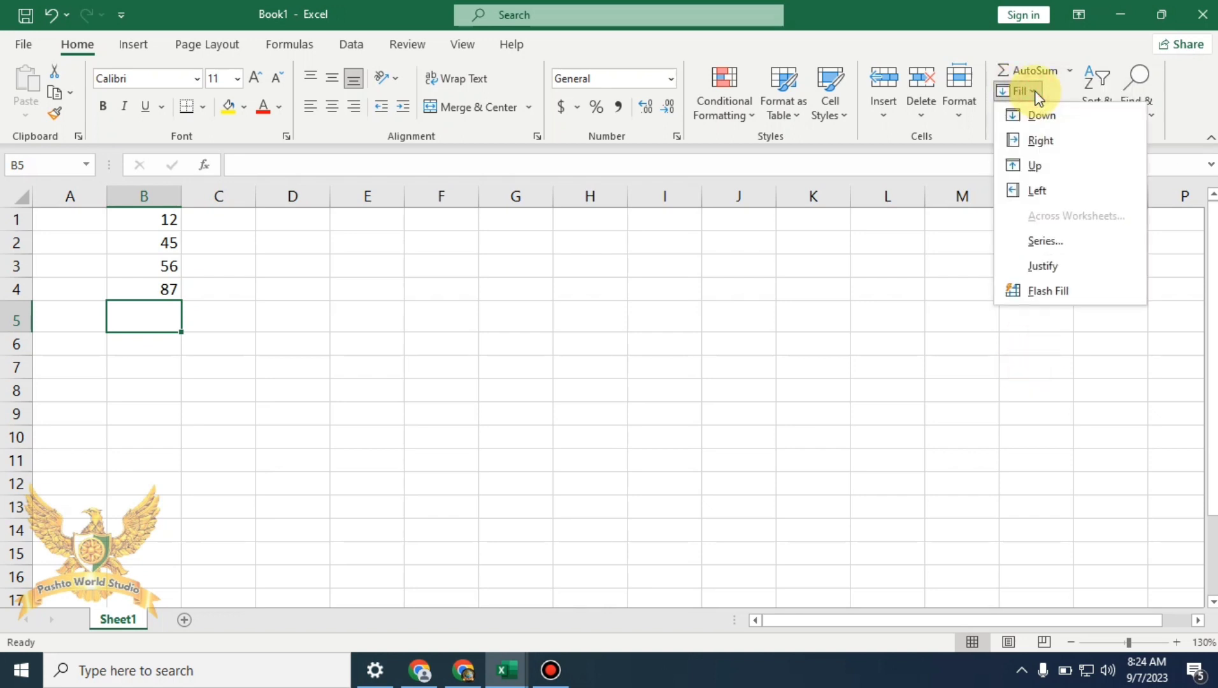
click(413, 424)
click(364, 264)
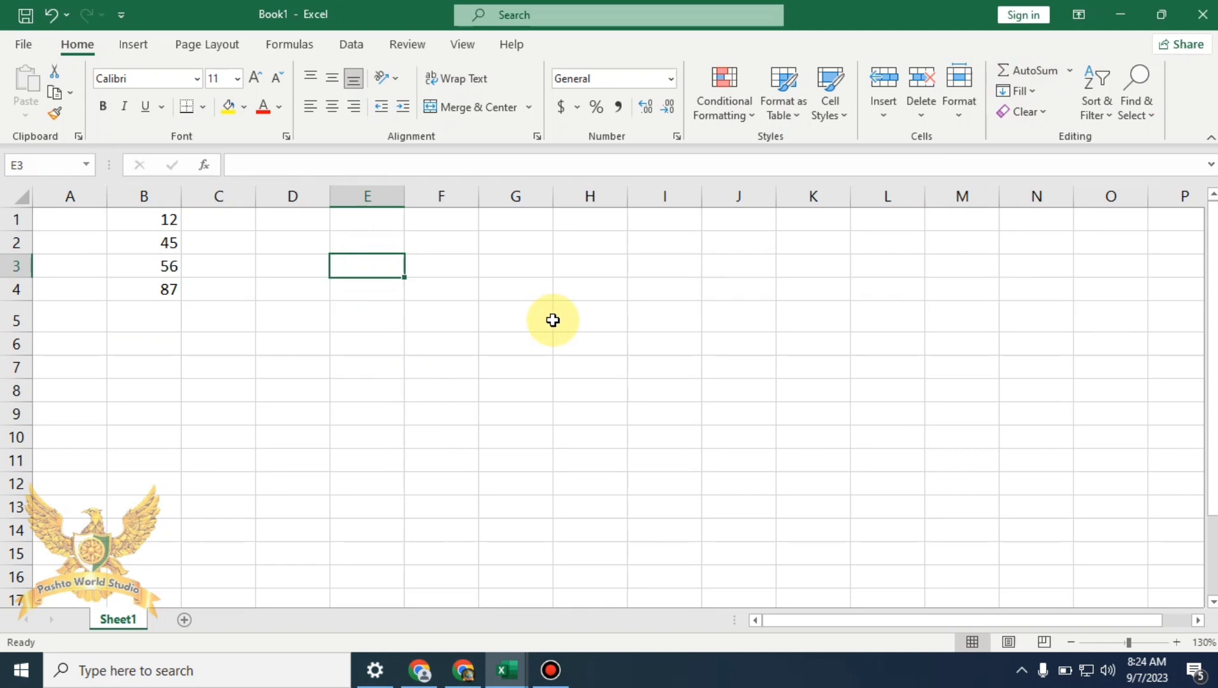
Type 50 into E3 and Fill Down through E3:E11
text(50)
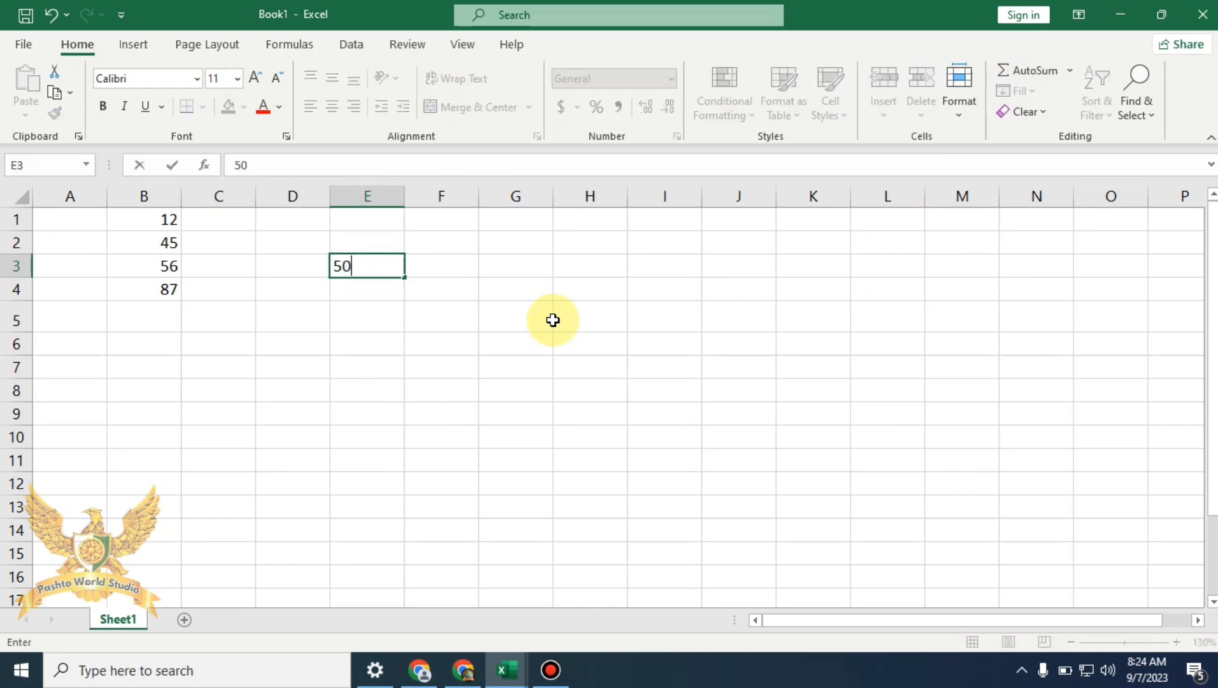
click(547, 320)
drag(380, 258, 387, 486)
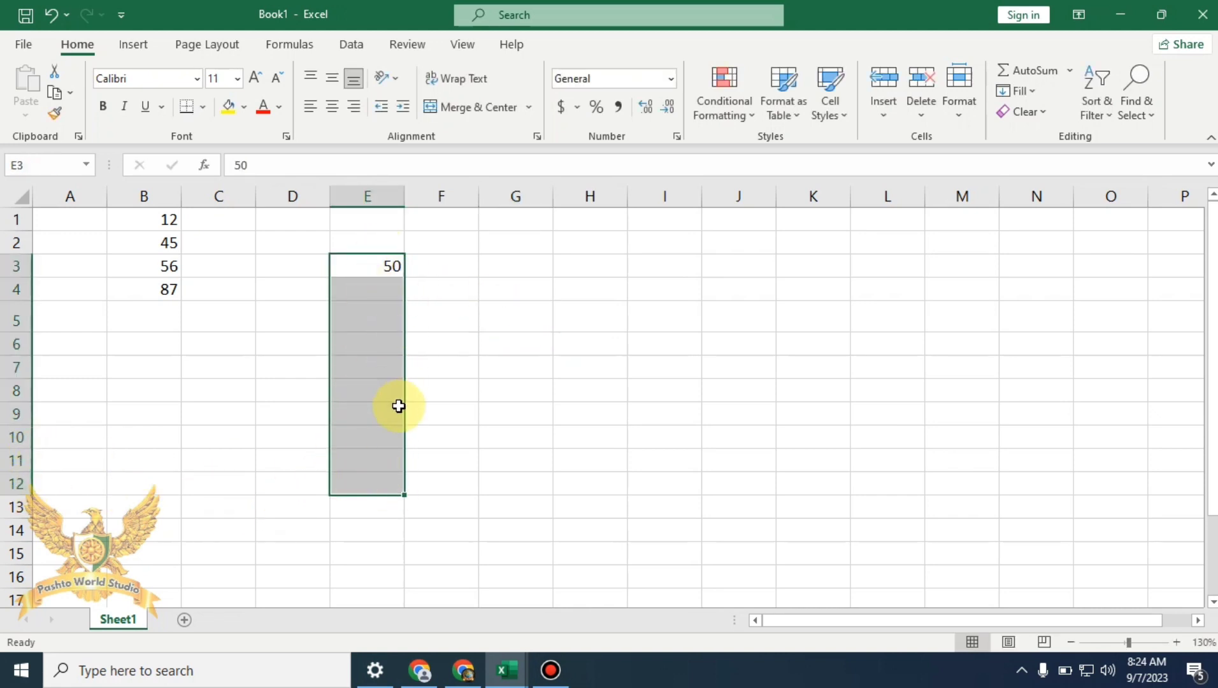
click(444, 317)
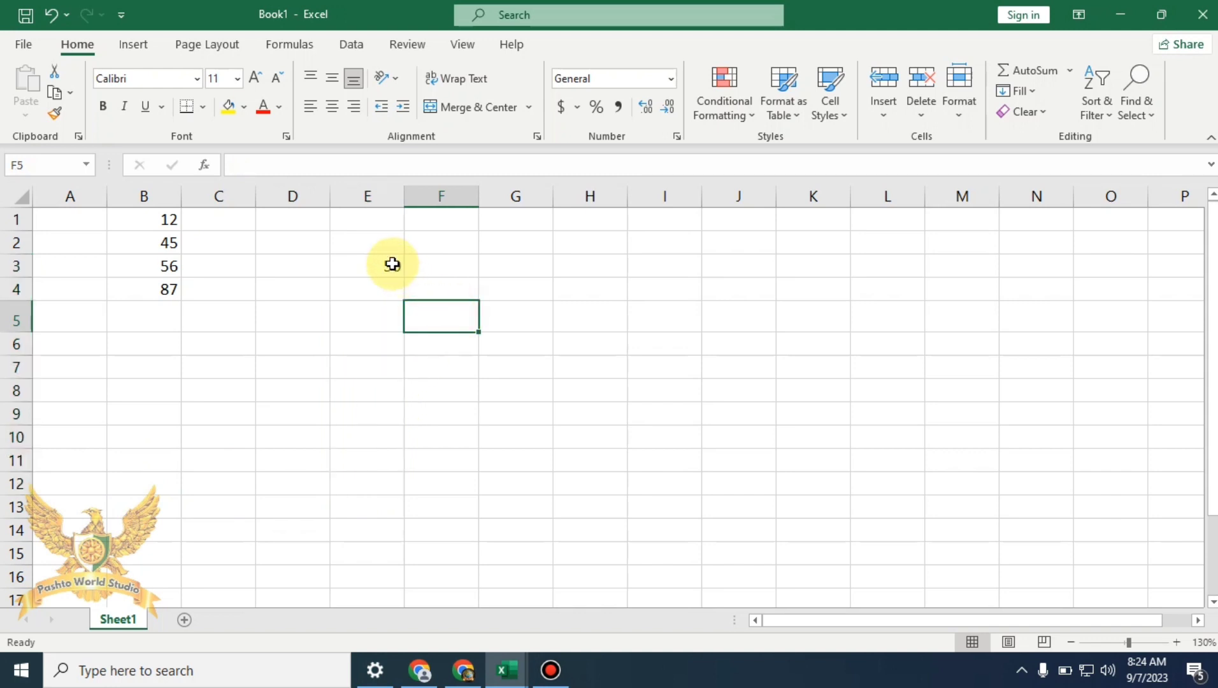
drag(392, 263, 378, 461)
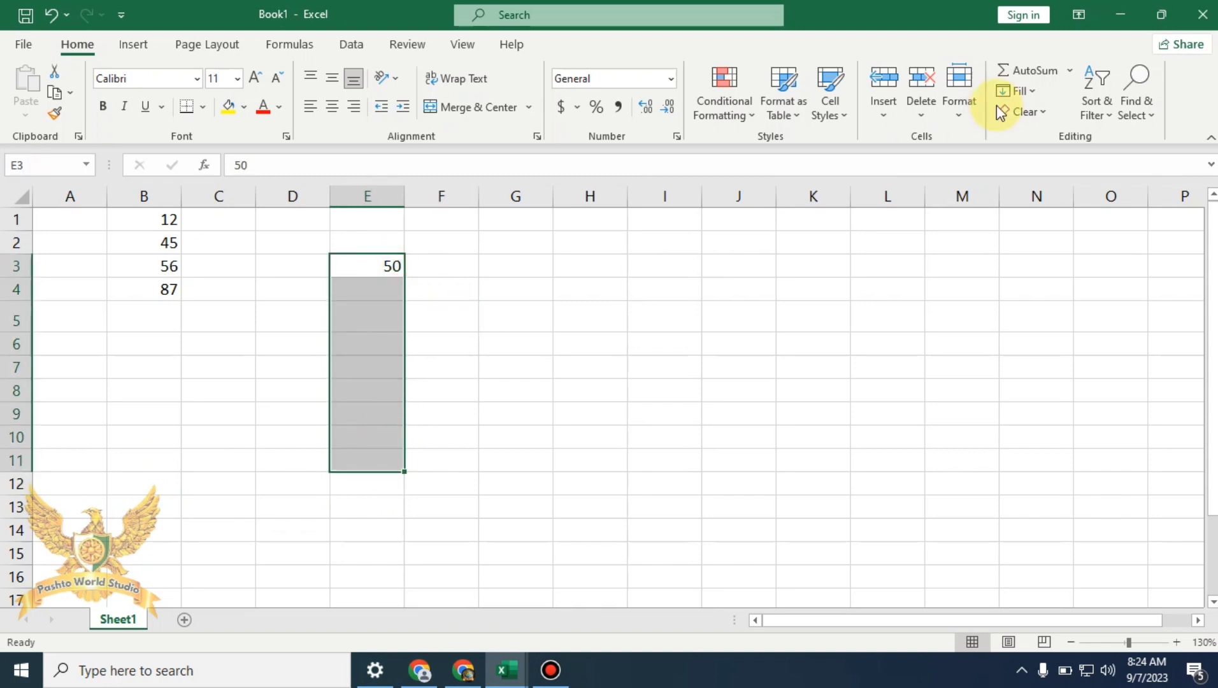
click(1033, 91)
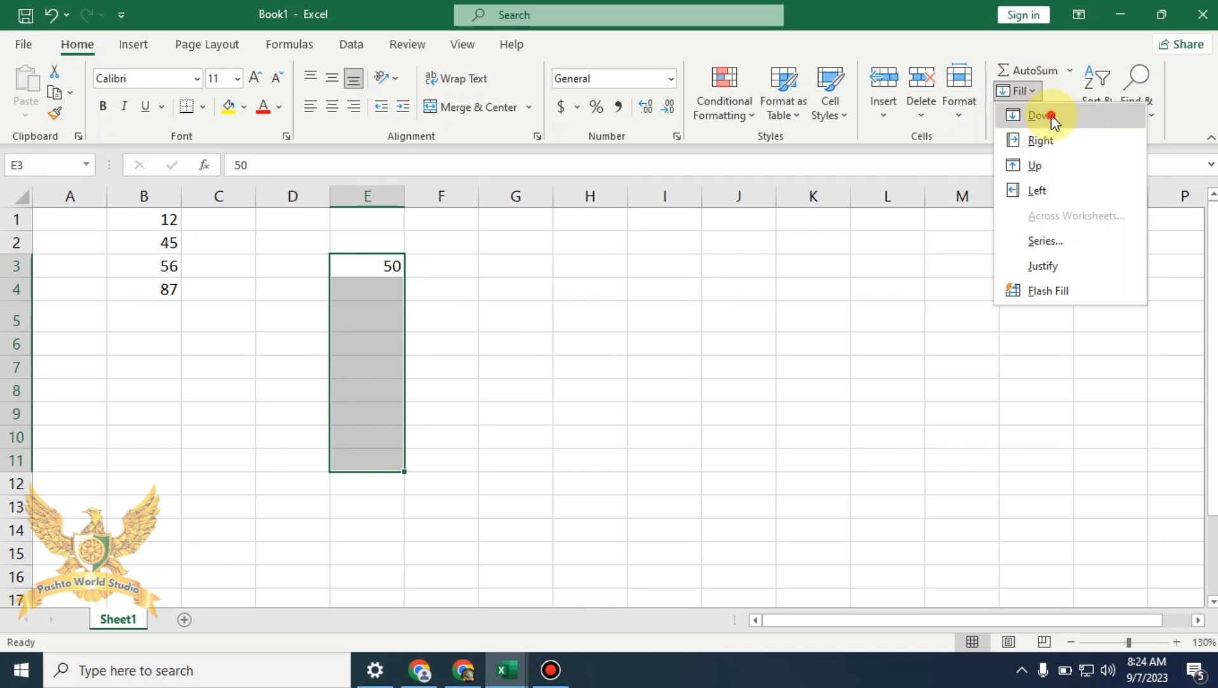
click(1049, 116)
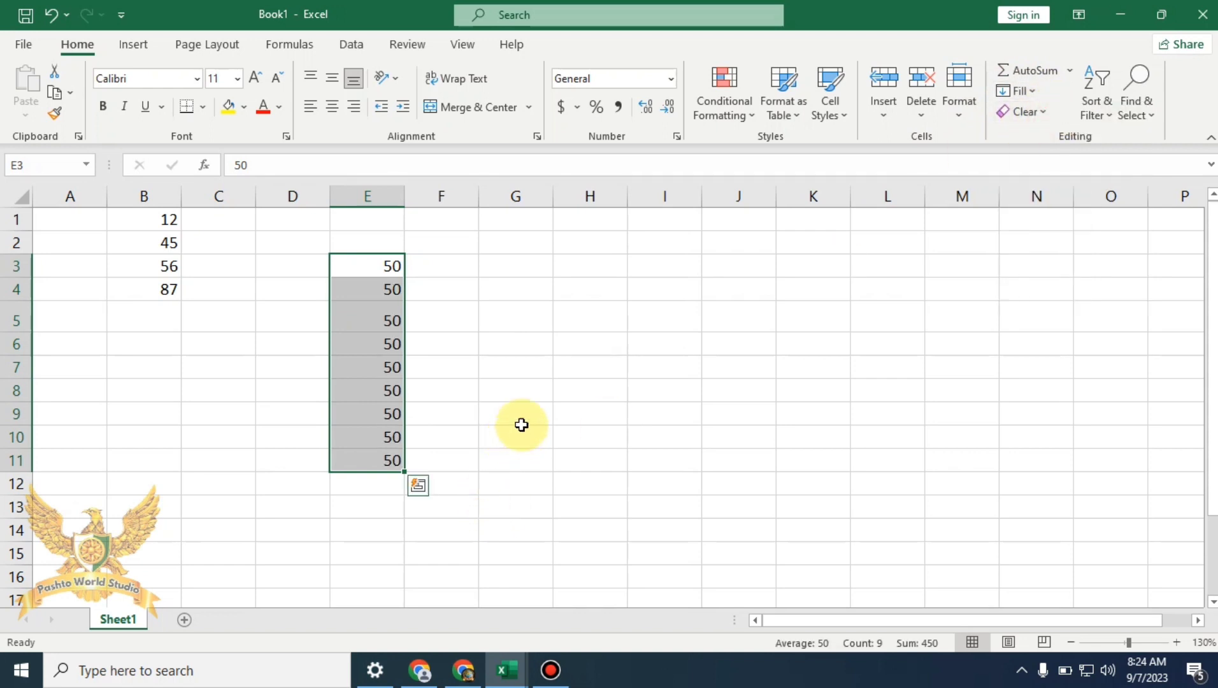
click(473, 283)
drag(394, 267, 677, 269)
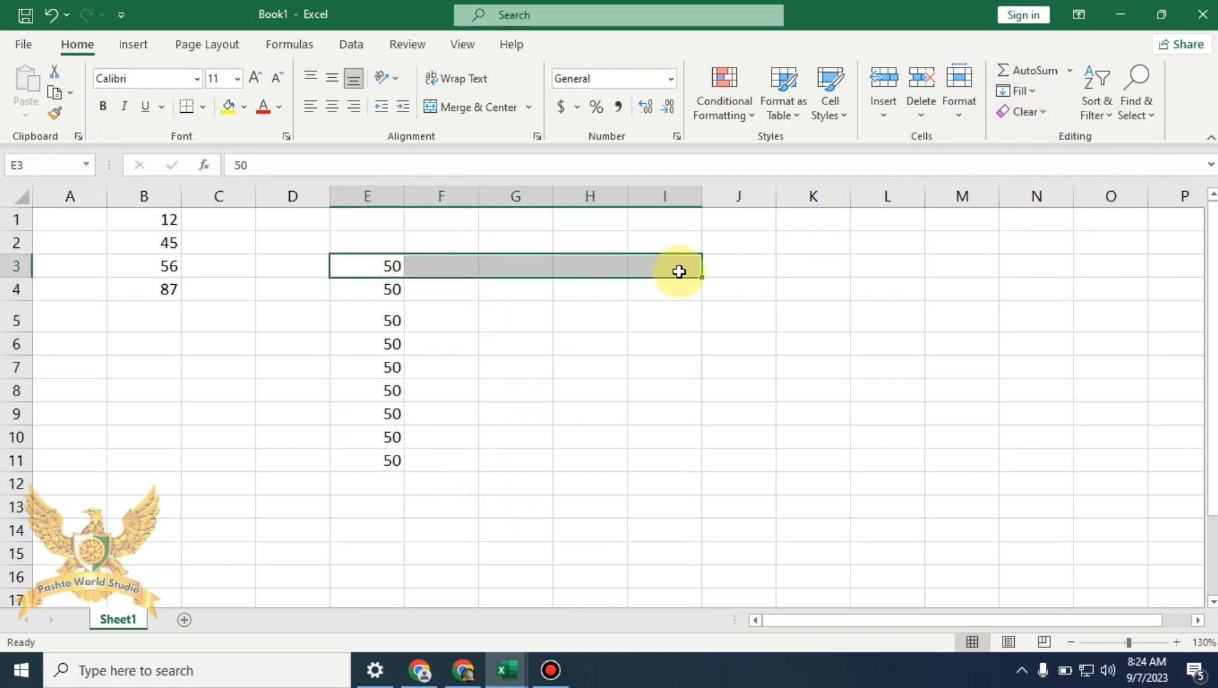
Fill 50 from E3 right across F3:I3
click(1034, 91)
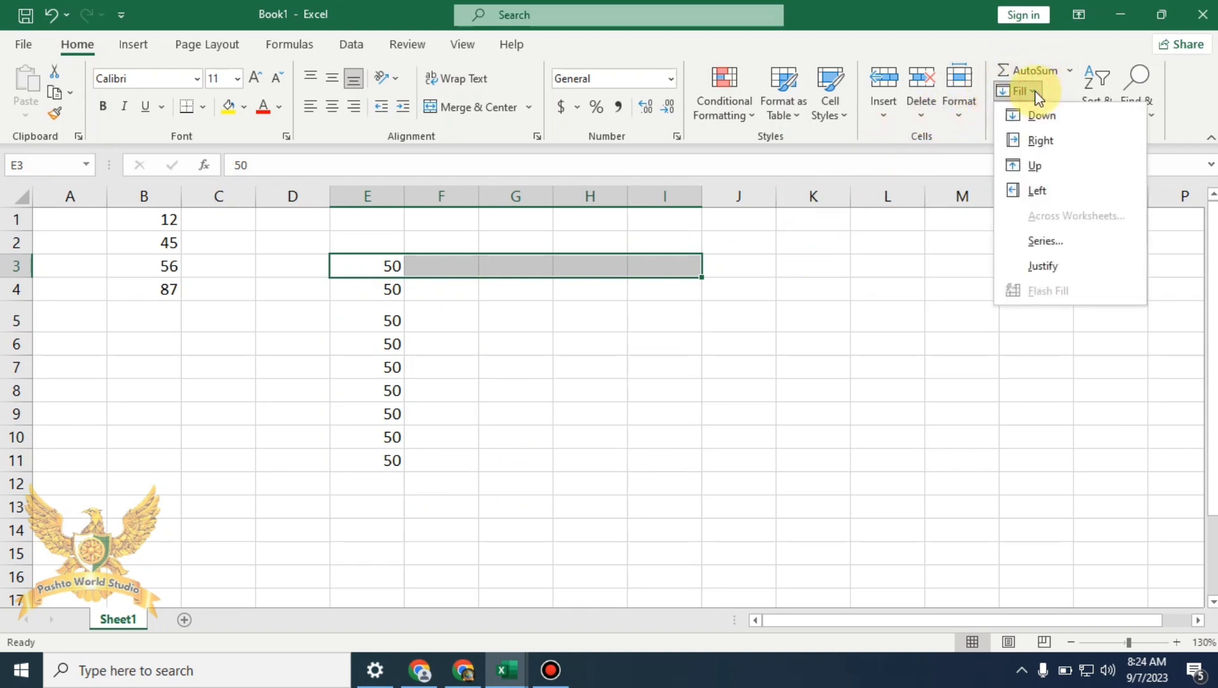
click(1057, 142)
click(791, 389)
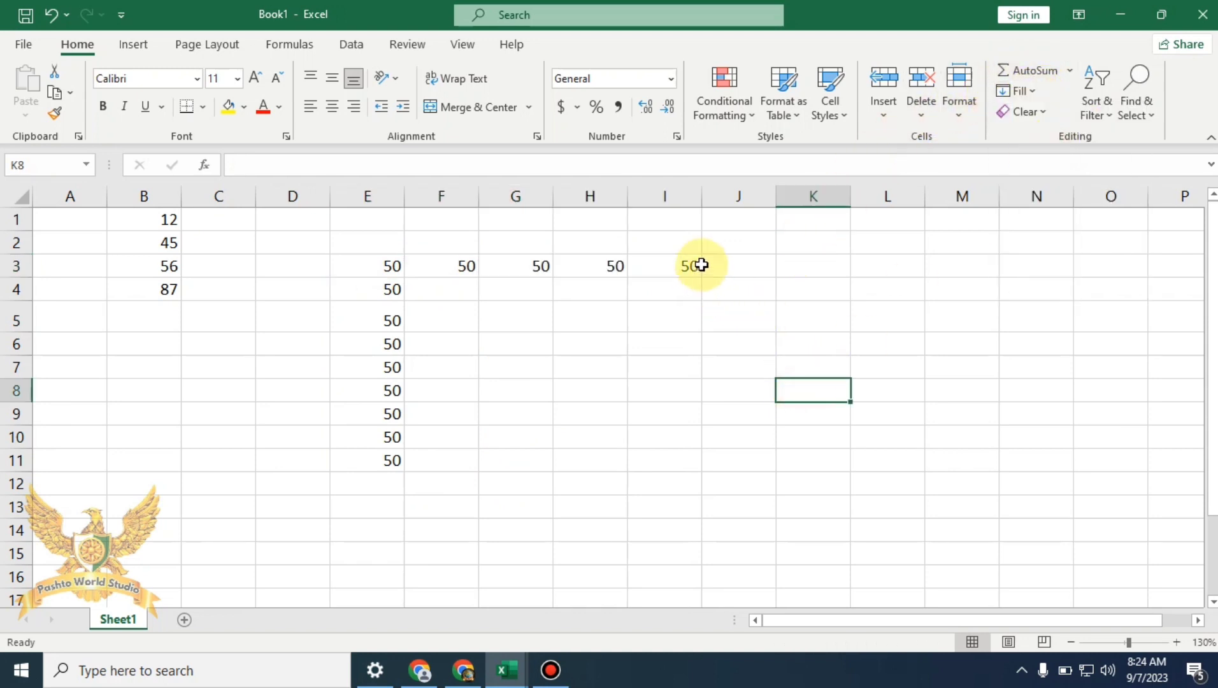
click(590, 337)
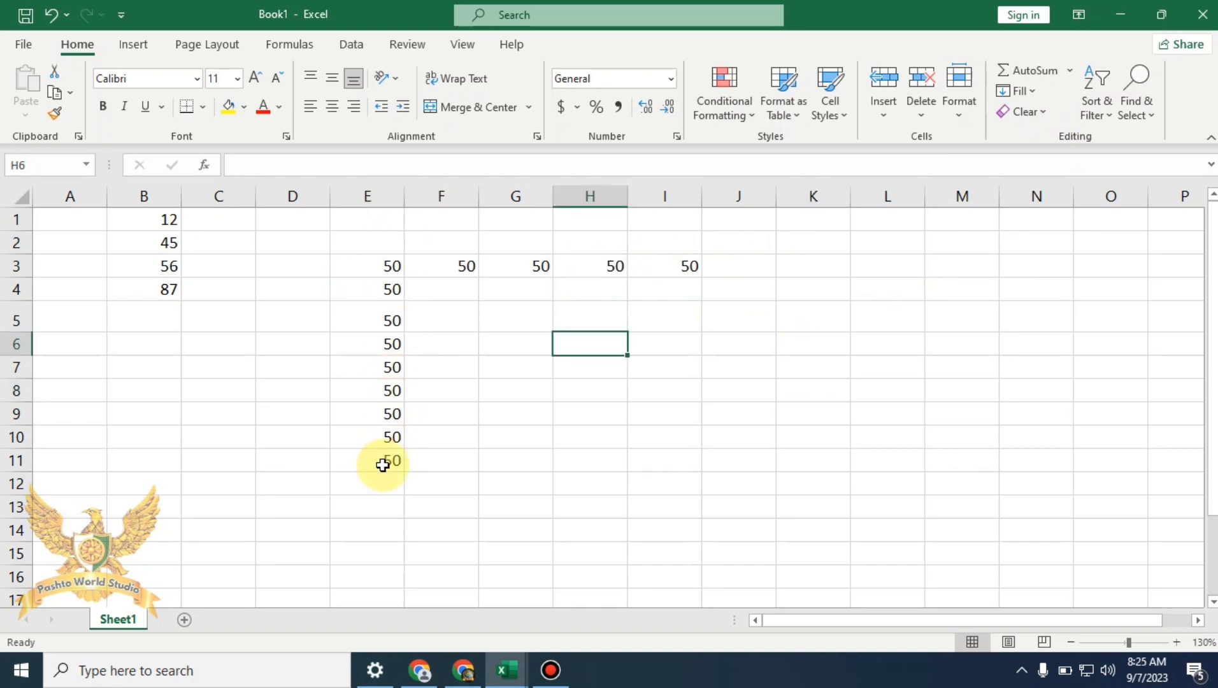
Fill 50 from E11 left across A11:D11
drag(383, 461, 99, 462)
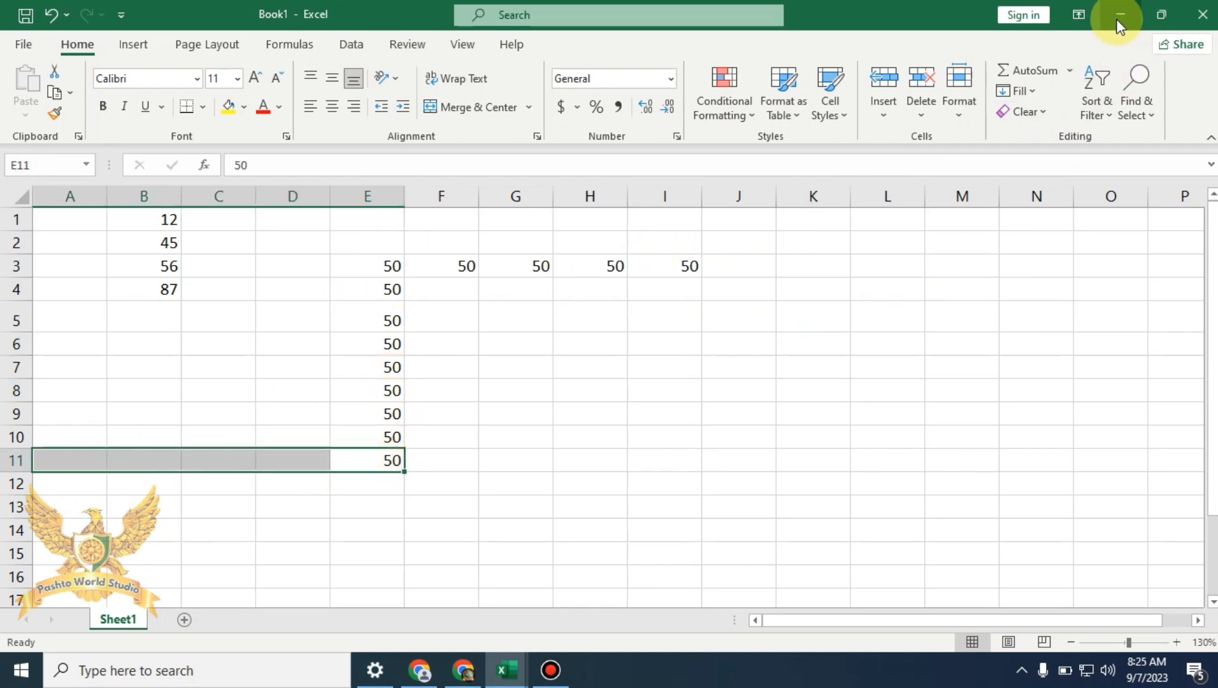
click(1019, 91)
click(1038, 191)
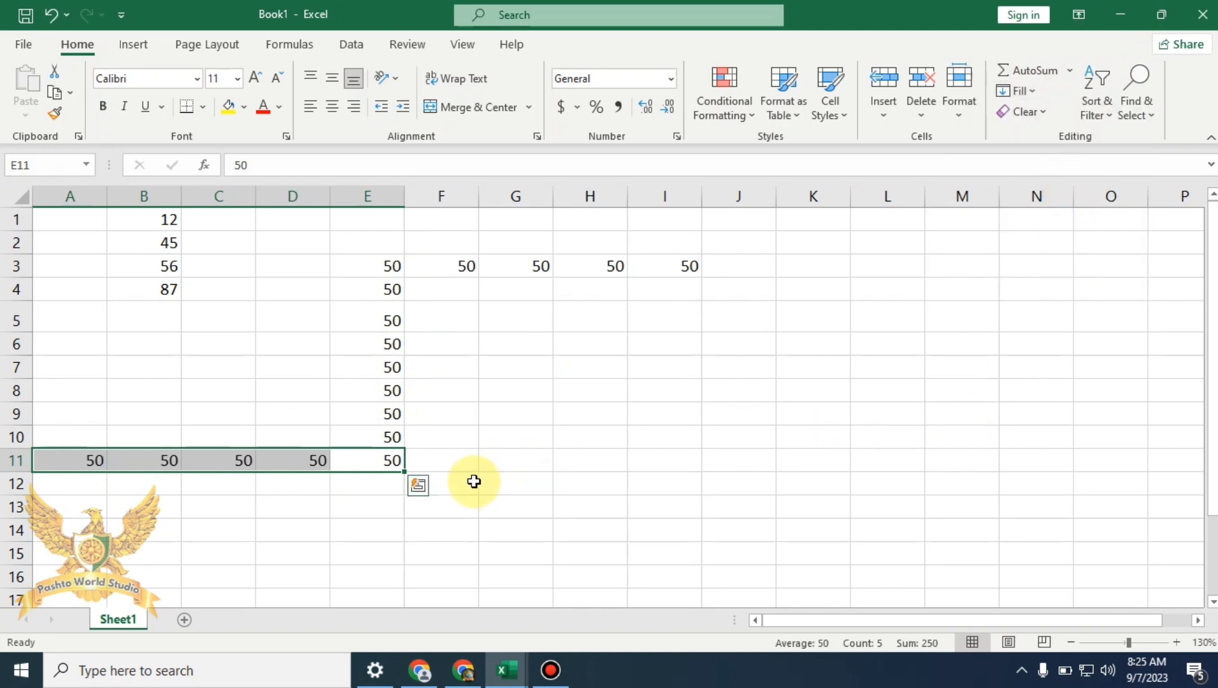
click(737, 400)
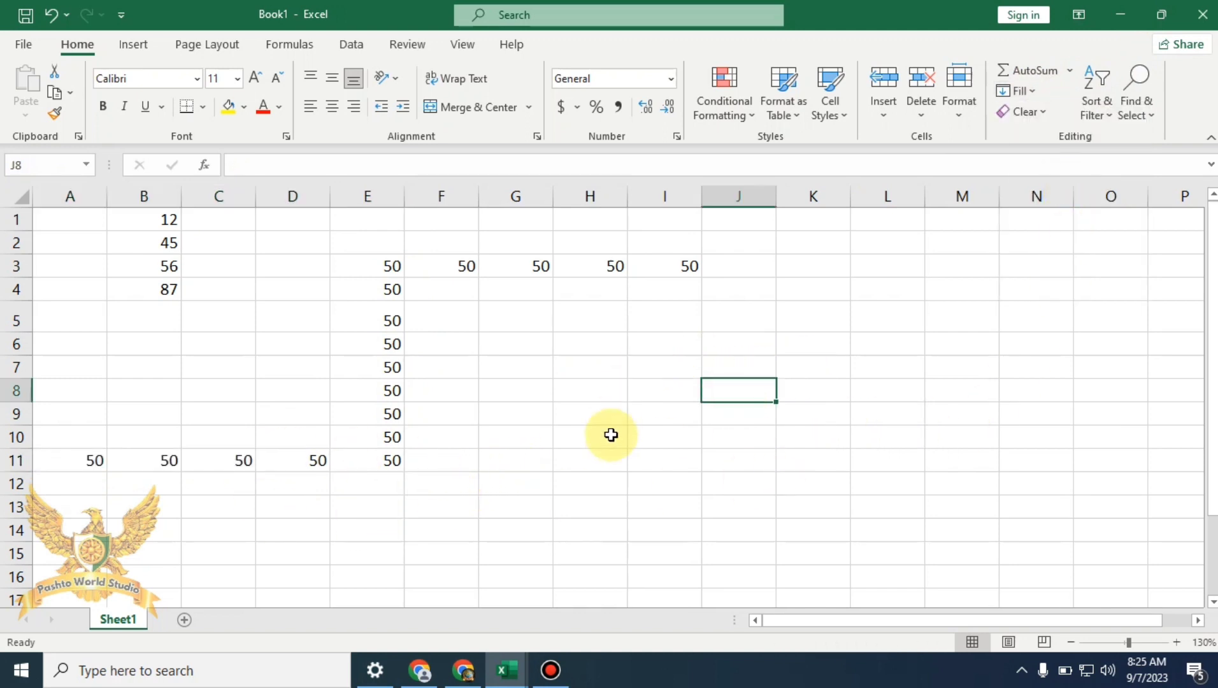
click(1033, 91)
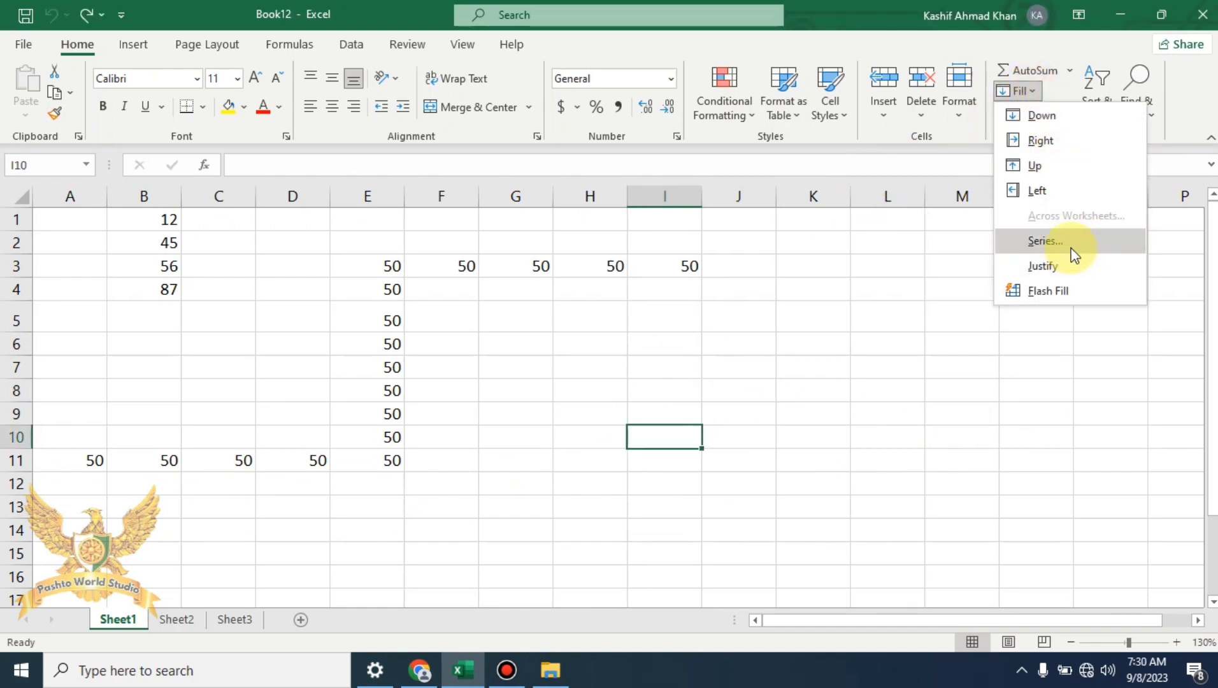
Delete the contents of A1:I12, removing the column B numbers and all filled 50s
click(566, 359)
drag(678, 492, 49, 127)
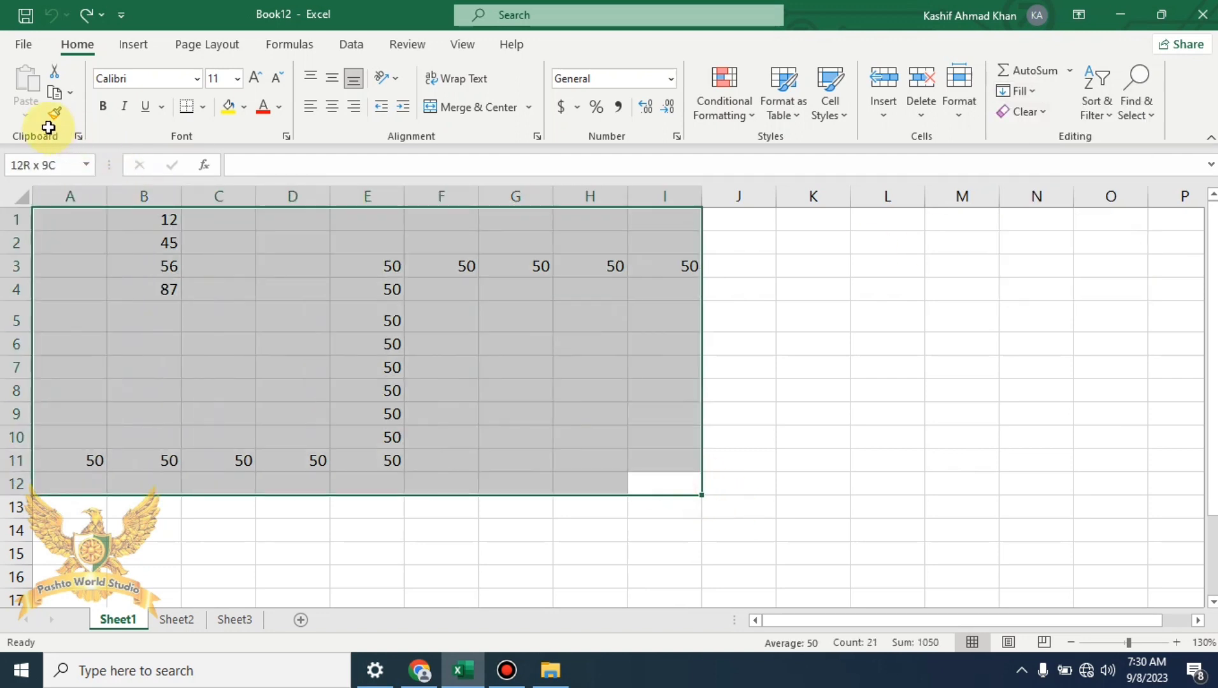
key(Delete)
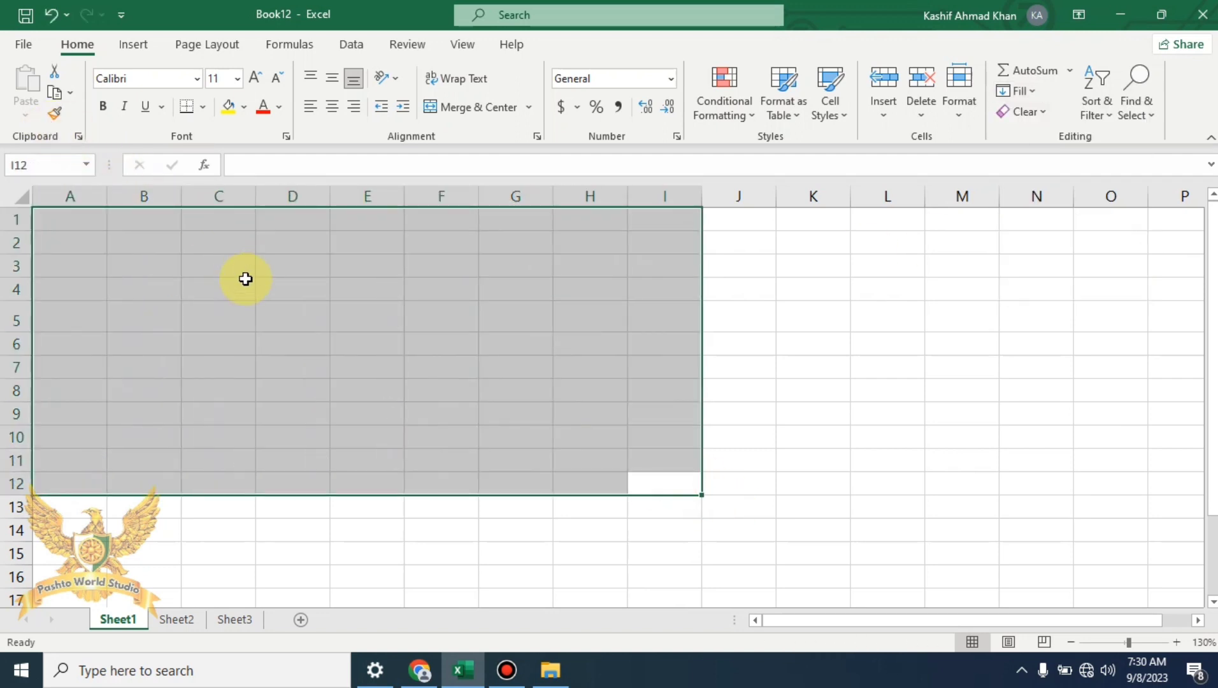
click(254, 229)
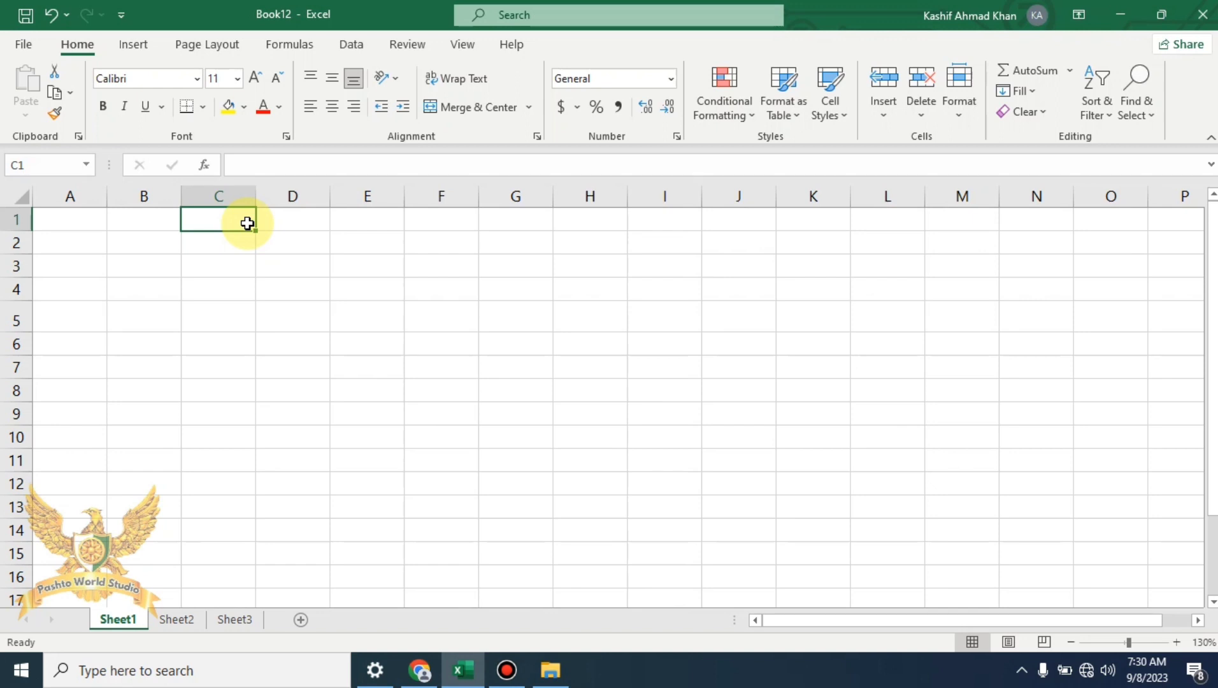
Enter sunday in C1, jan in D1 and 2010 in E1
text(sunday)
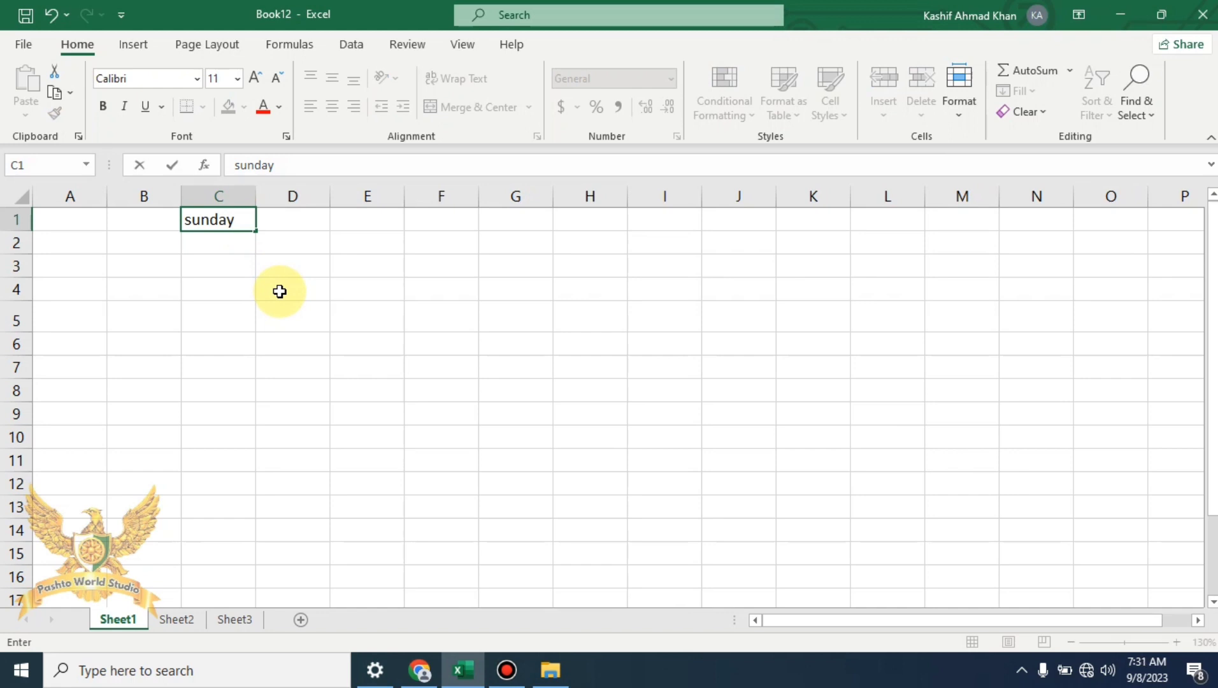
key(Tab)
text(jan)
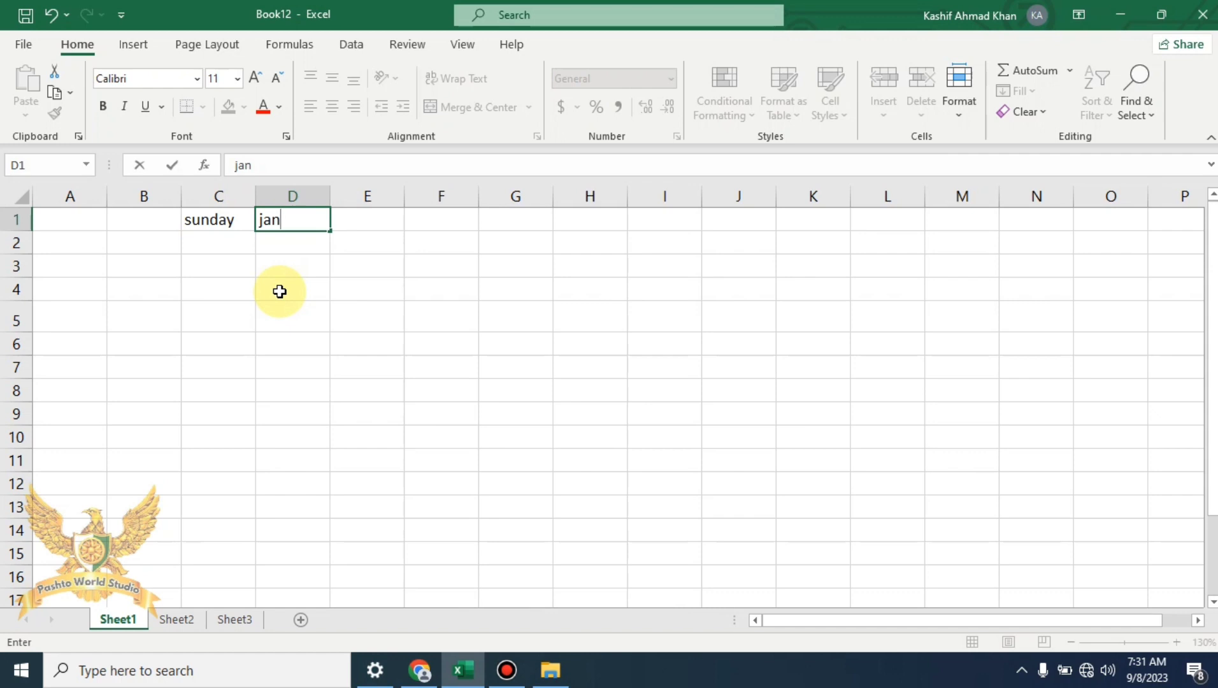
click(363, 224)
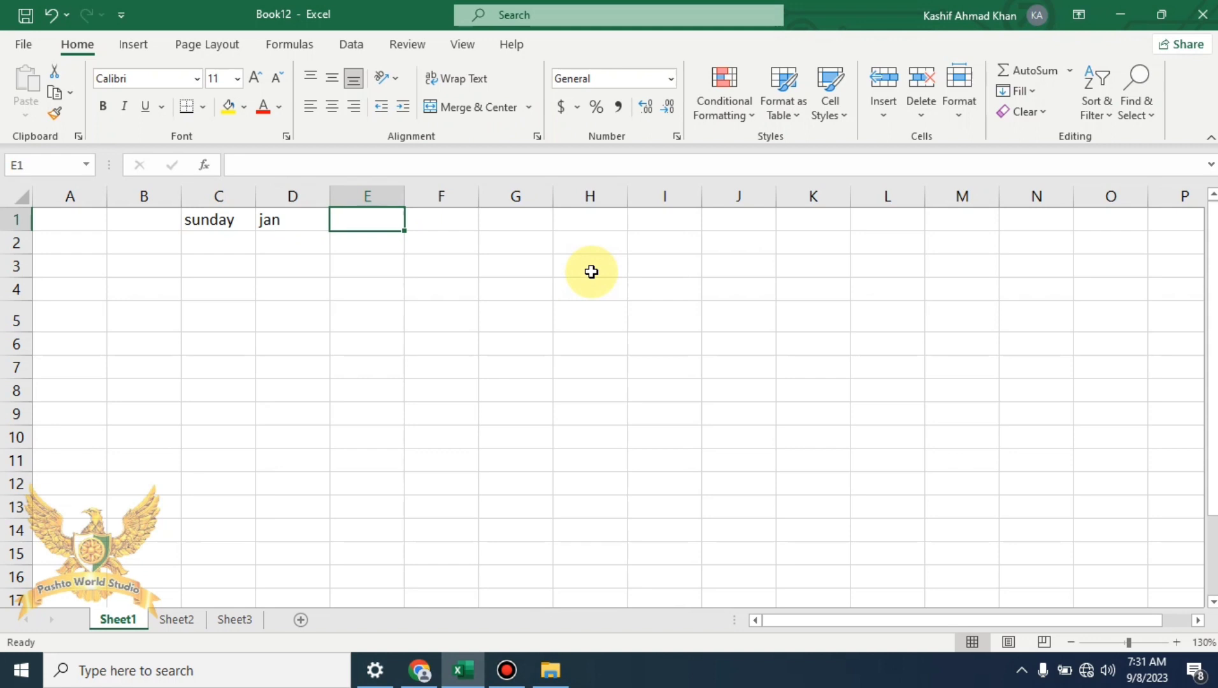
text(20)
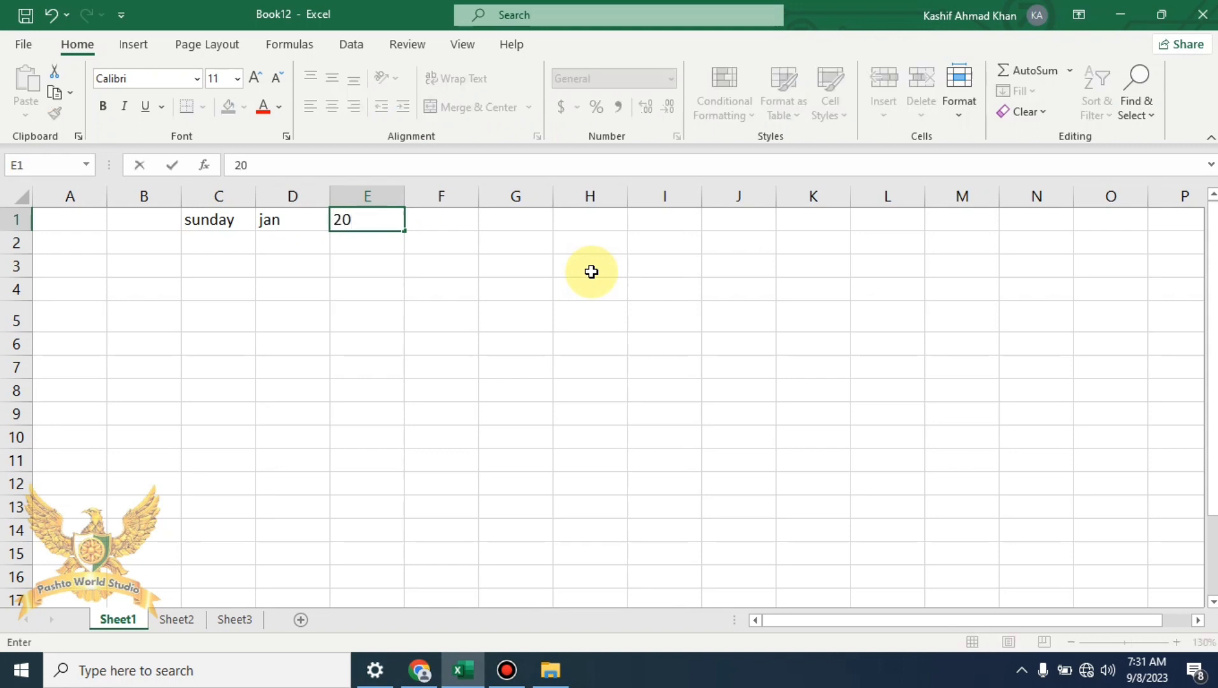
text(10)
click(509, 288)
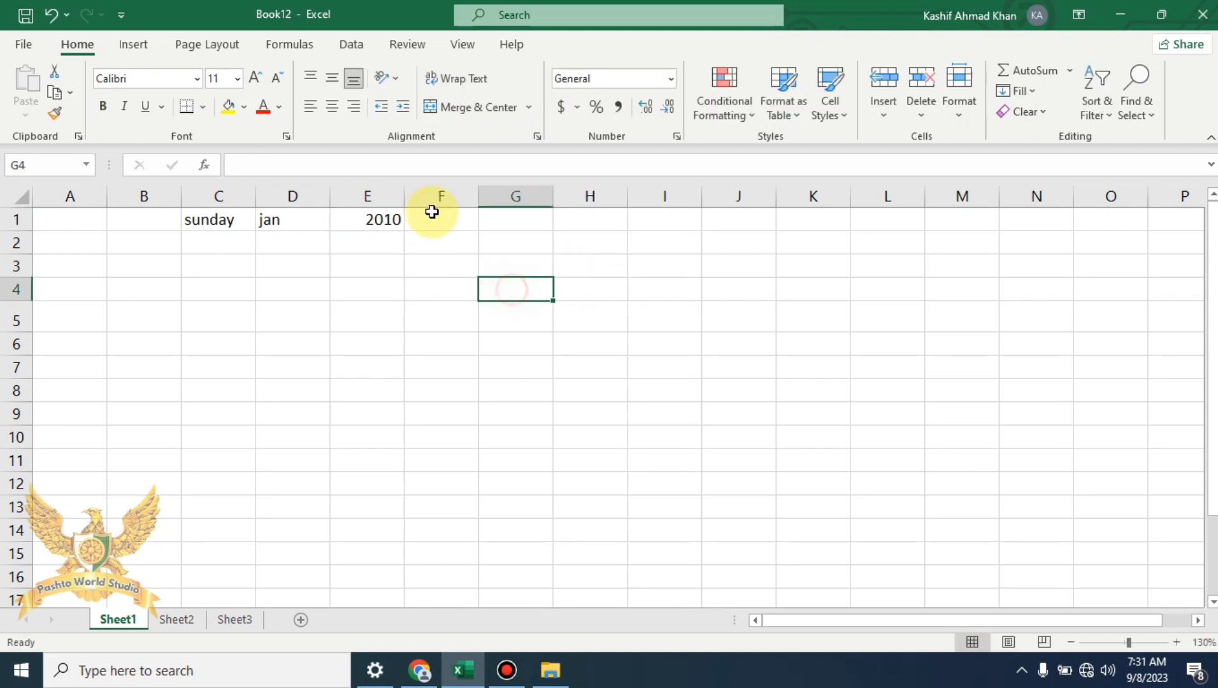
click(383, 217)
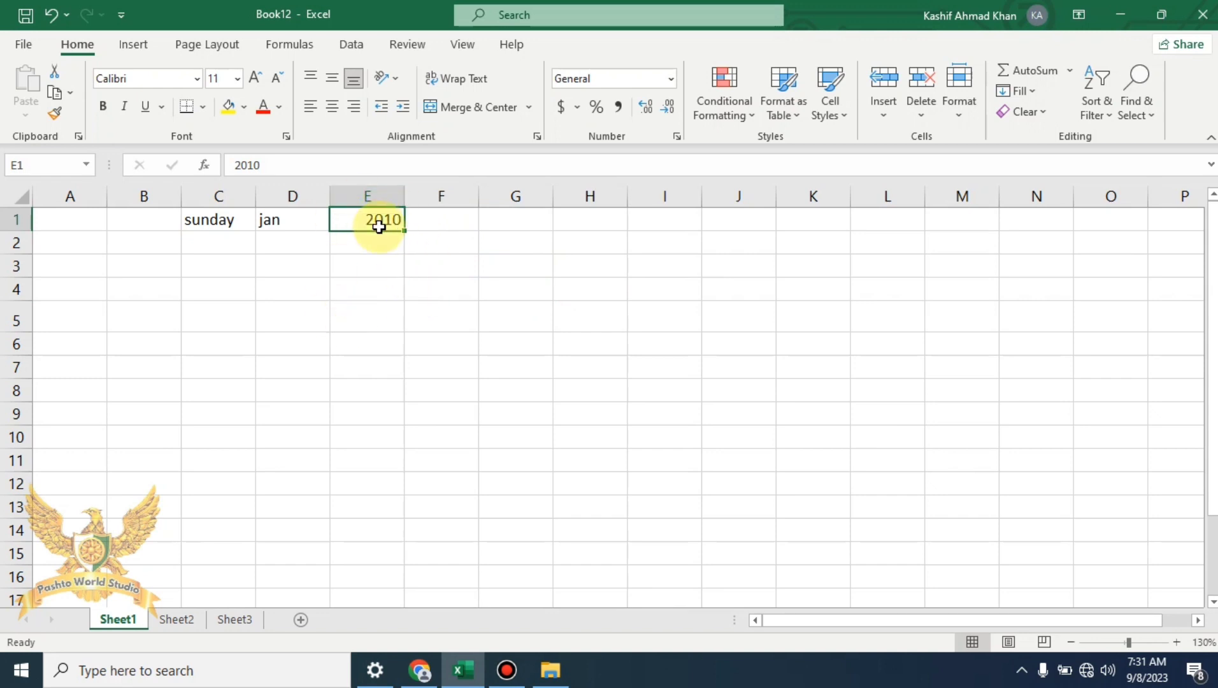
click(225, 218)
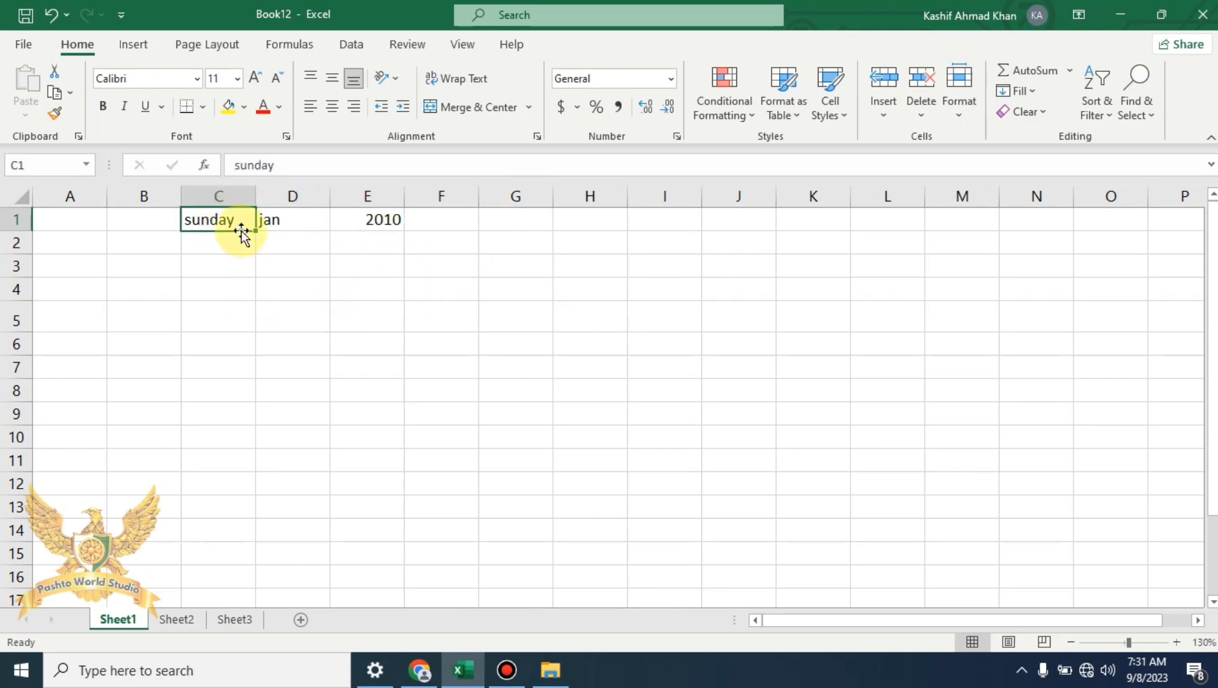
AutoFill C1:C14 with weekdays sunday to saturday via Fill Series, then widen column C
mouse_move(239, 218)
mouse_down()
mouse_move(252, 332)
mouse_move(227, 539)
mouse_up()
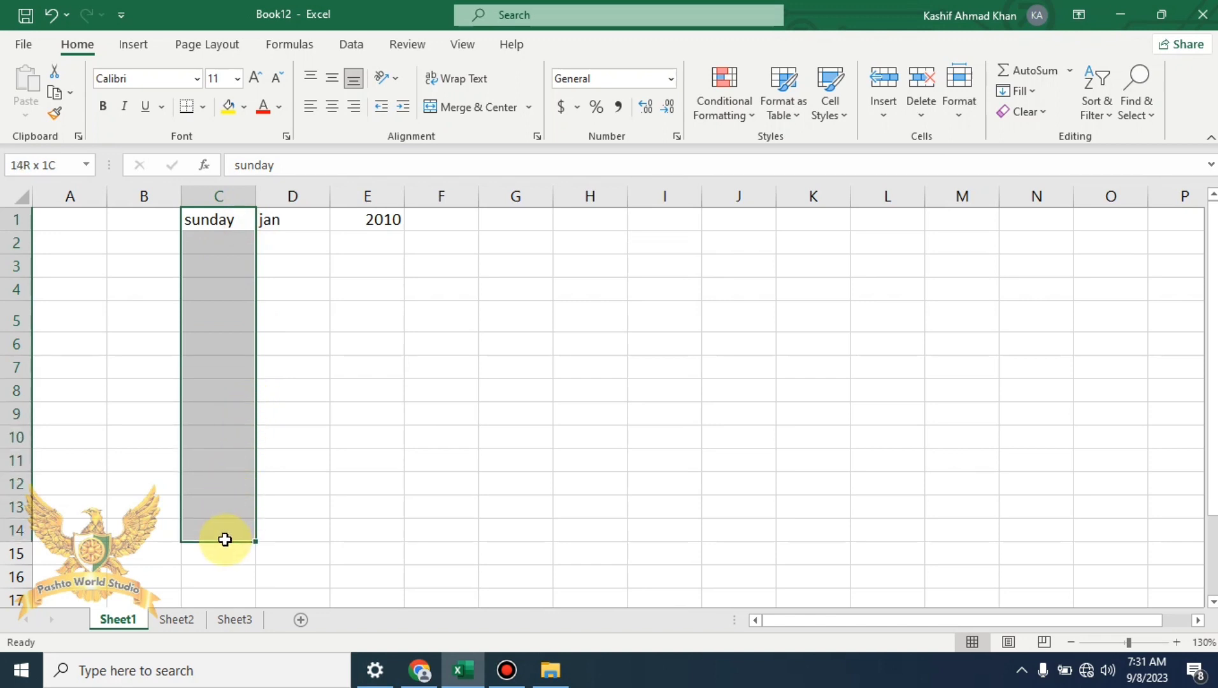
drag(225, 539, 225, 541)
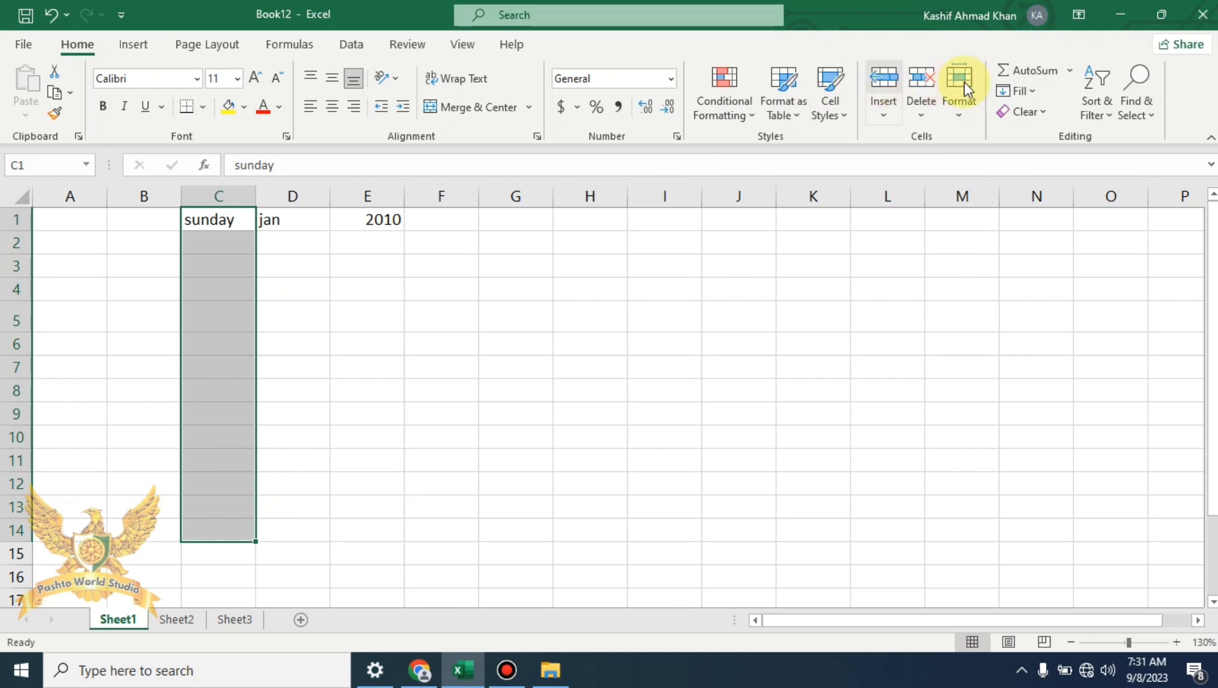
click(1017, 90)
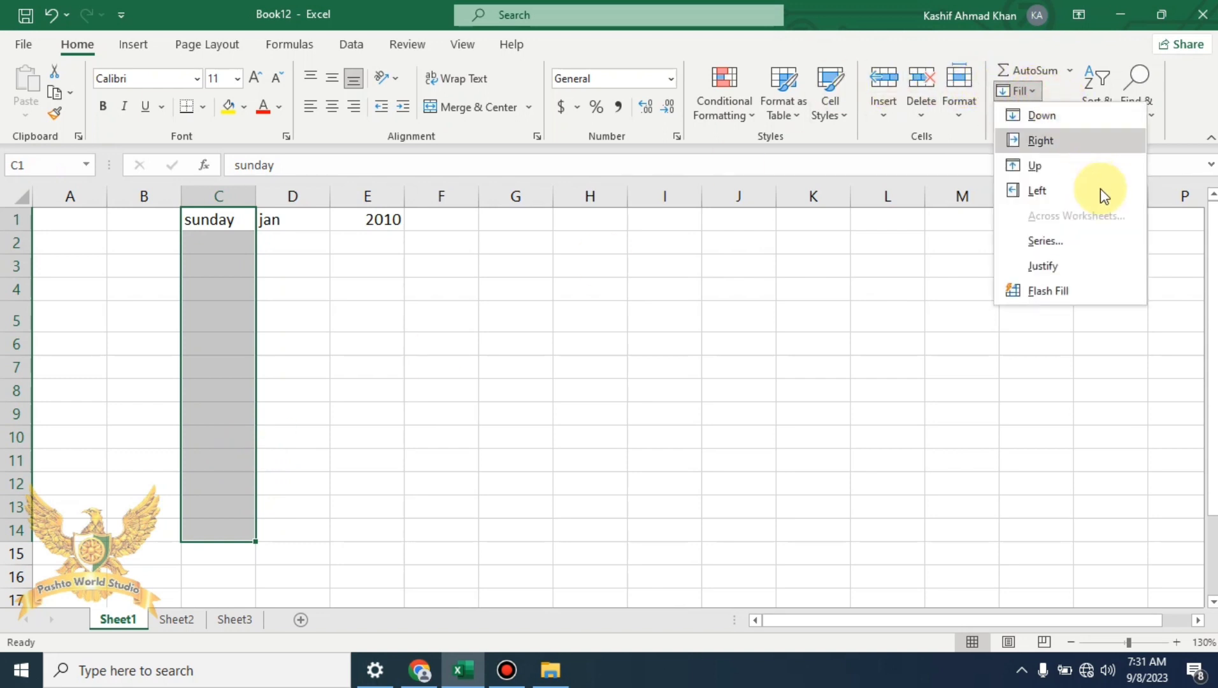
click(1098, 240)
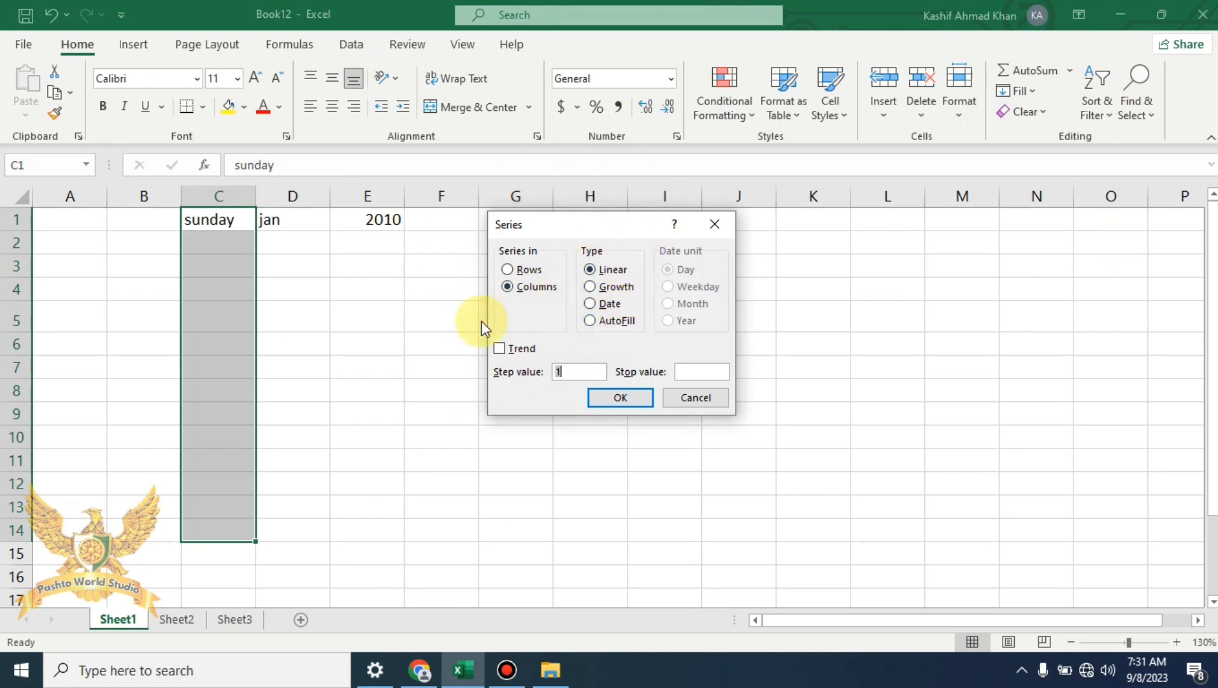
click(612, 320)
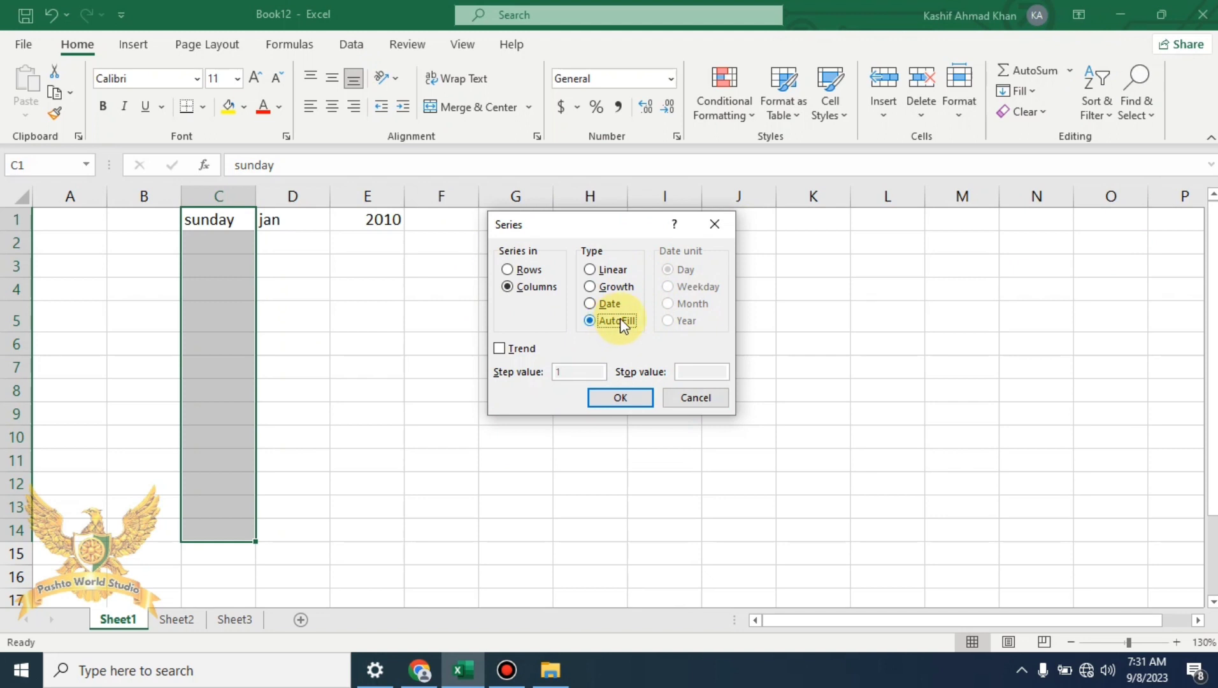
click(619, 396)
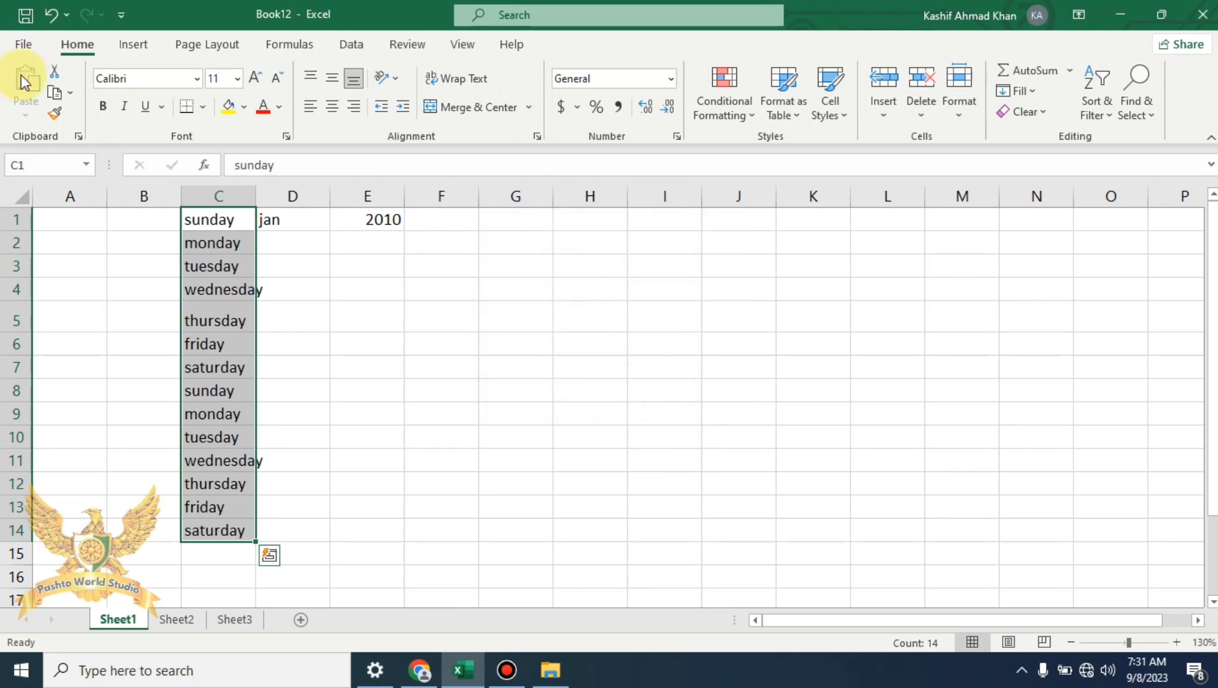
drag(255, 195, 274, 196)
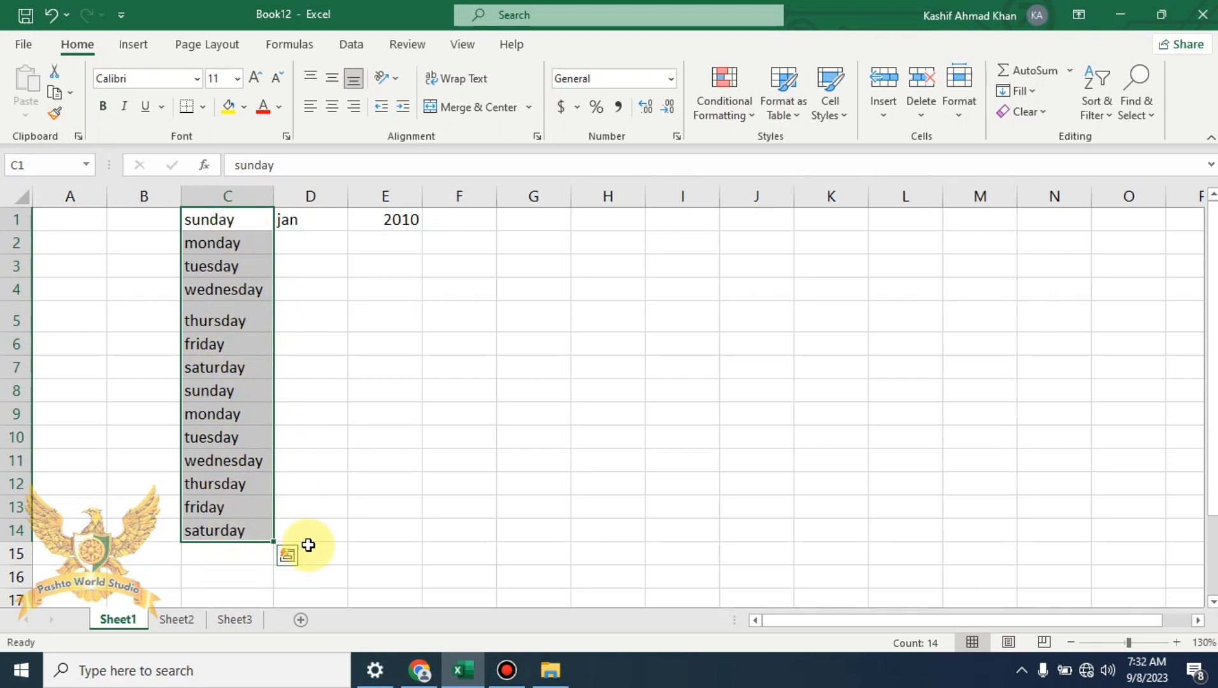
AutoFill D1:D14 with month names from jan, then select cell E1 holding 2010
click(329, 216)
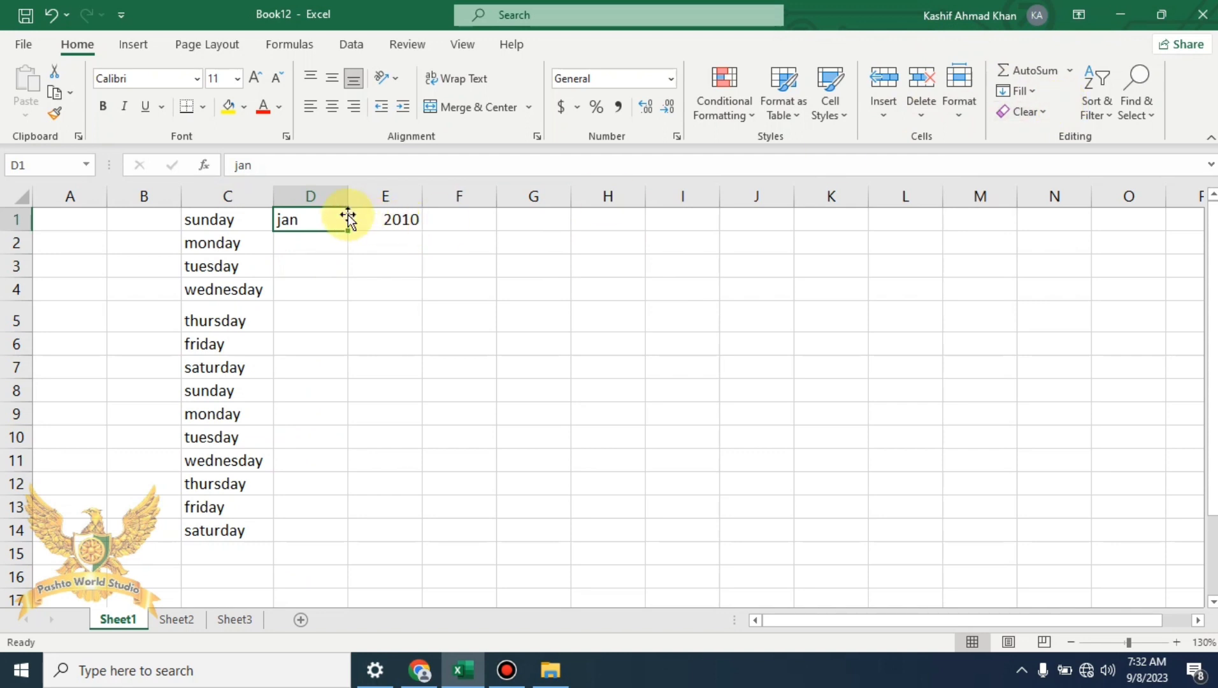
click(326, 220)
drag(321, 235, 298, 530)
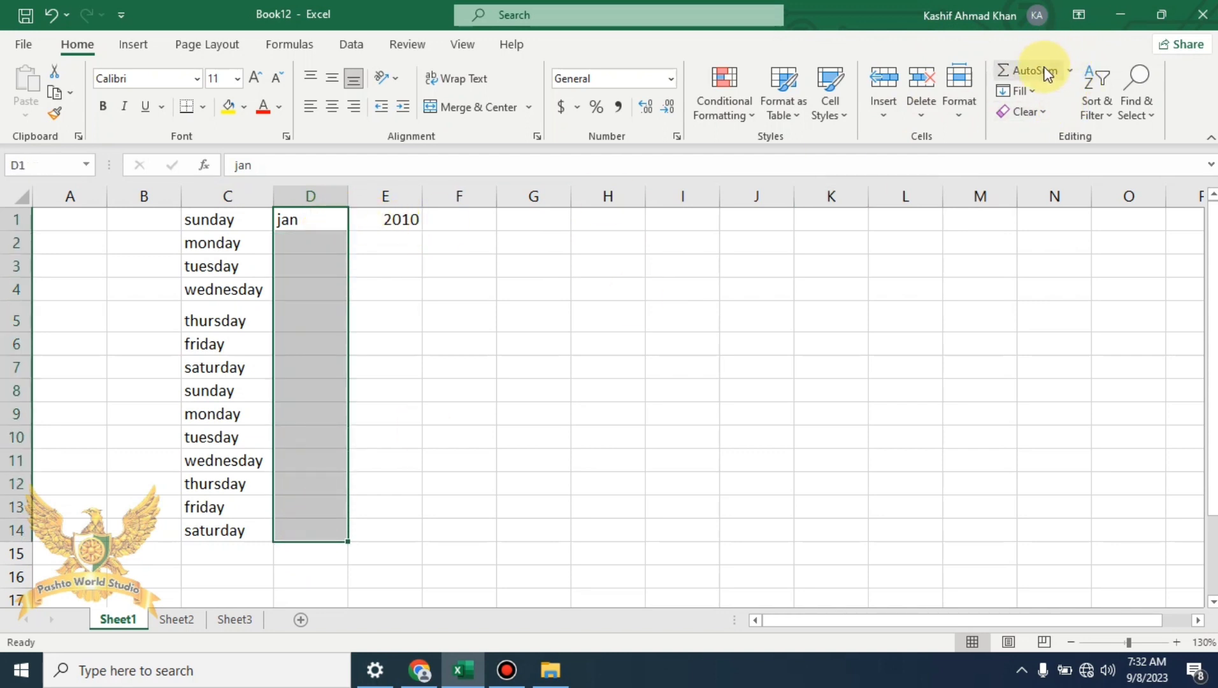
click(1039, 89)
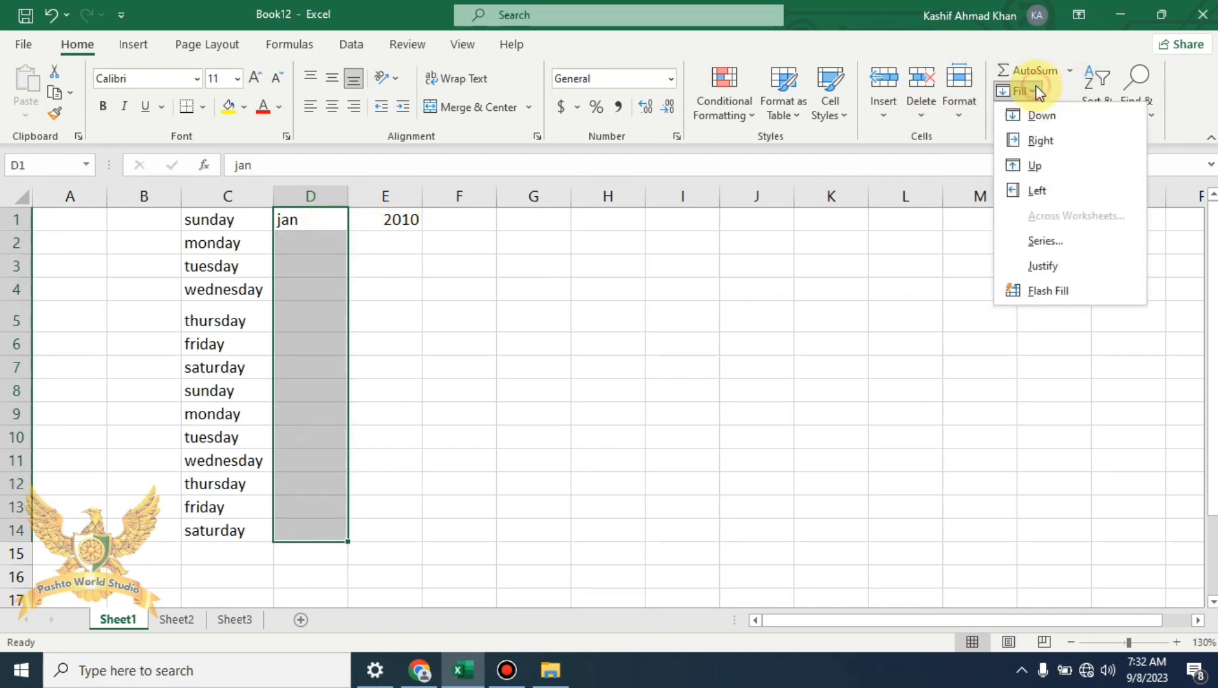
click(1091, 247)
click(612, 320)
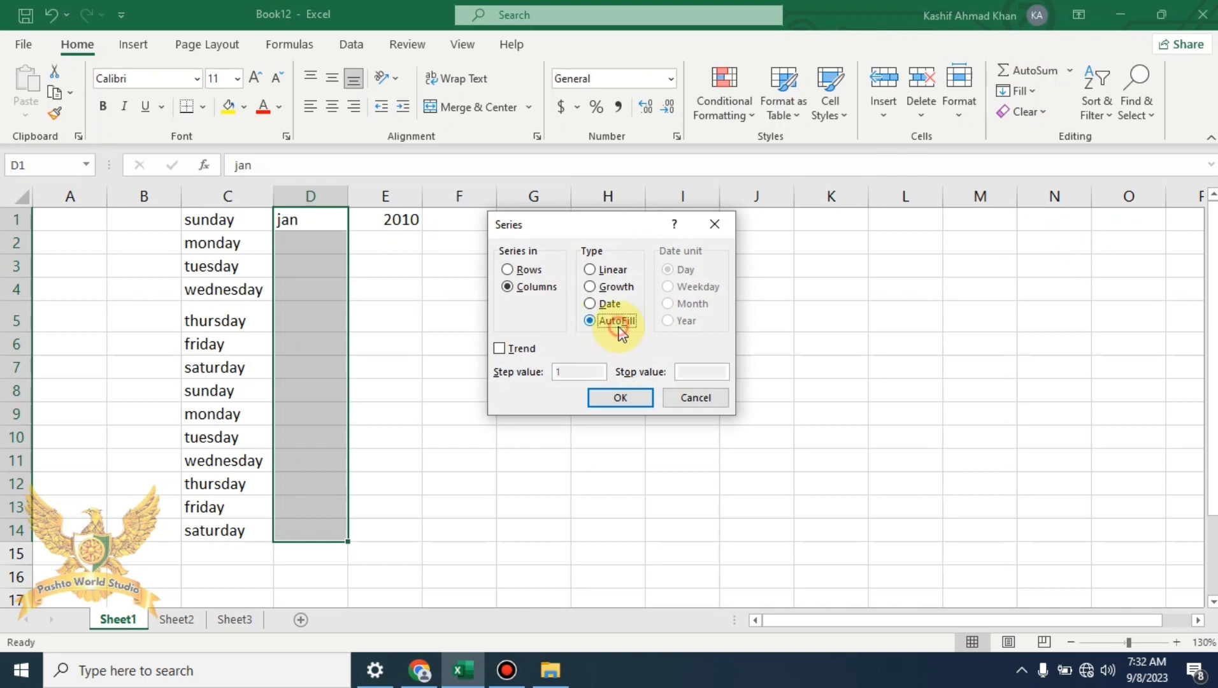
click(613, 397)
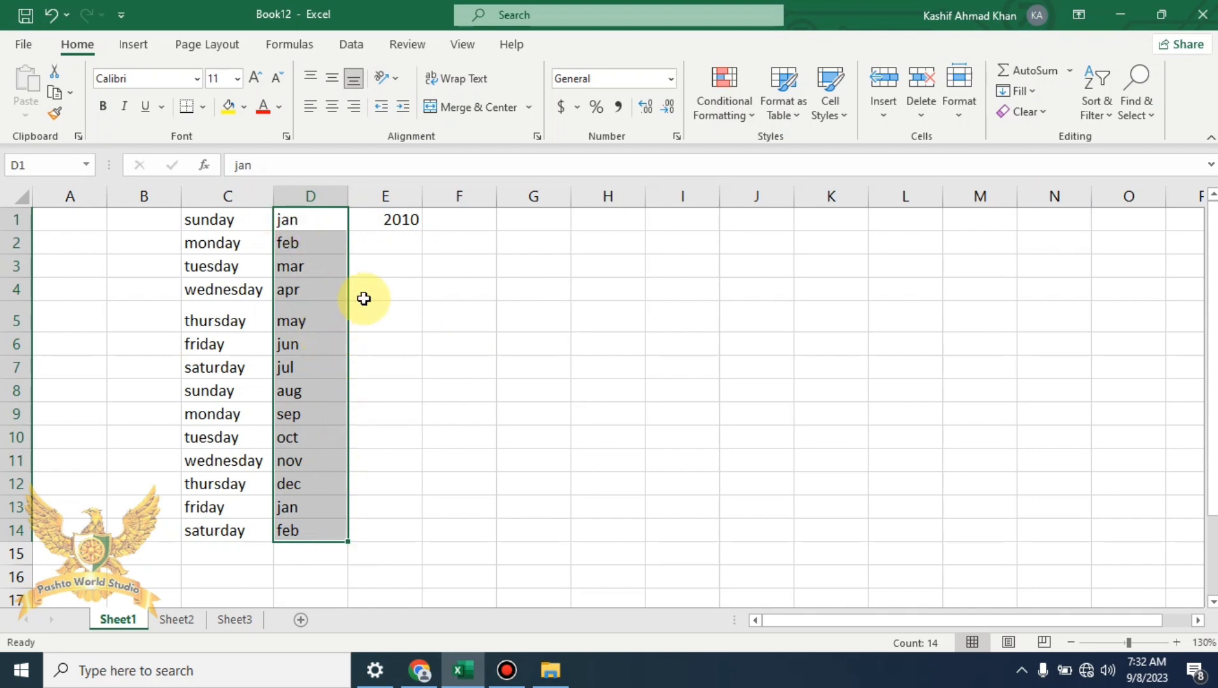
click(442, 263)
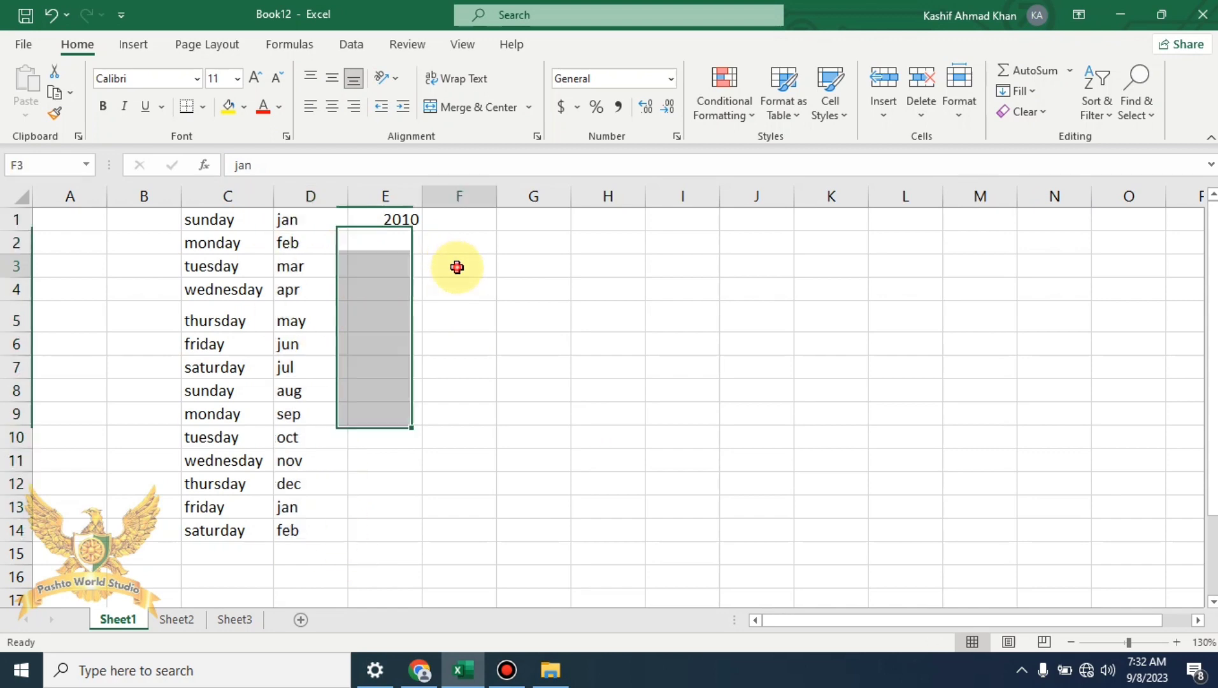
click(411, 222)
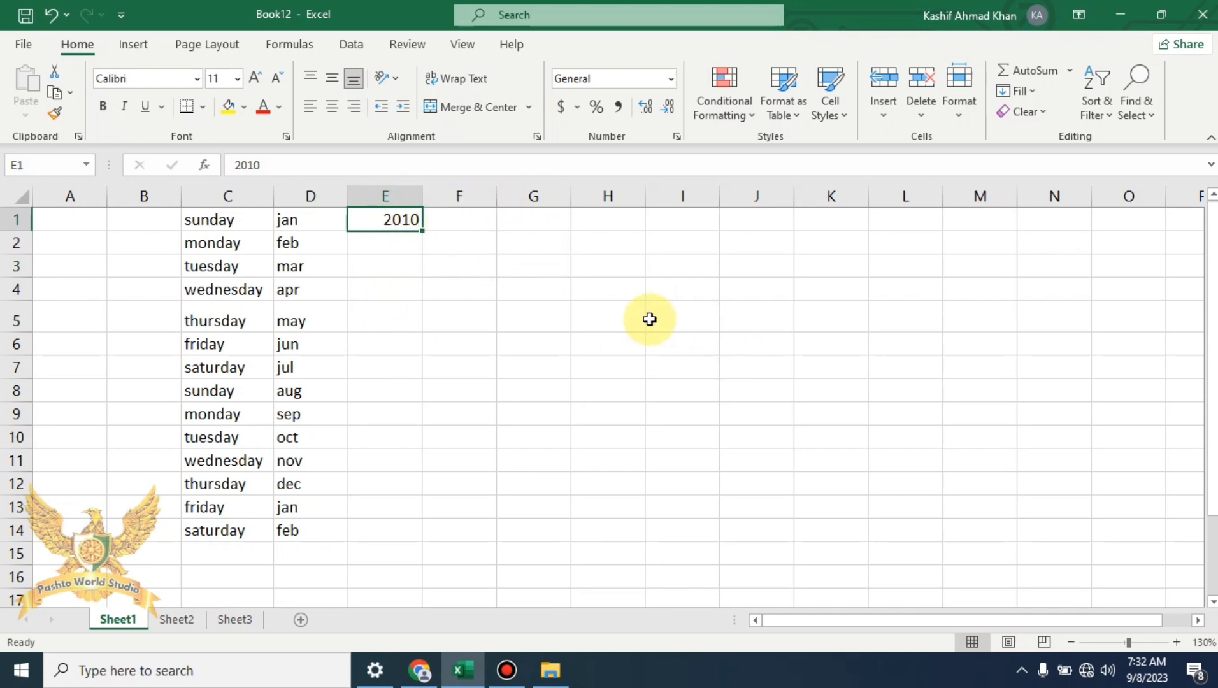
AutoFill E1:E14 from 2010 alone, which copies 2010 down the column
drag(408, 212, 399, 529)
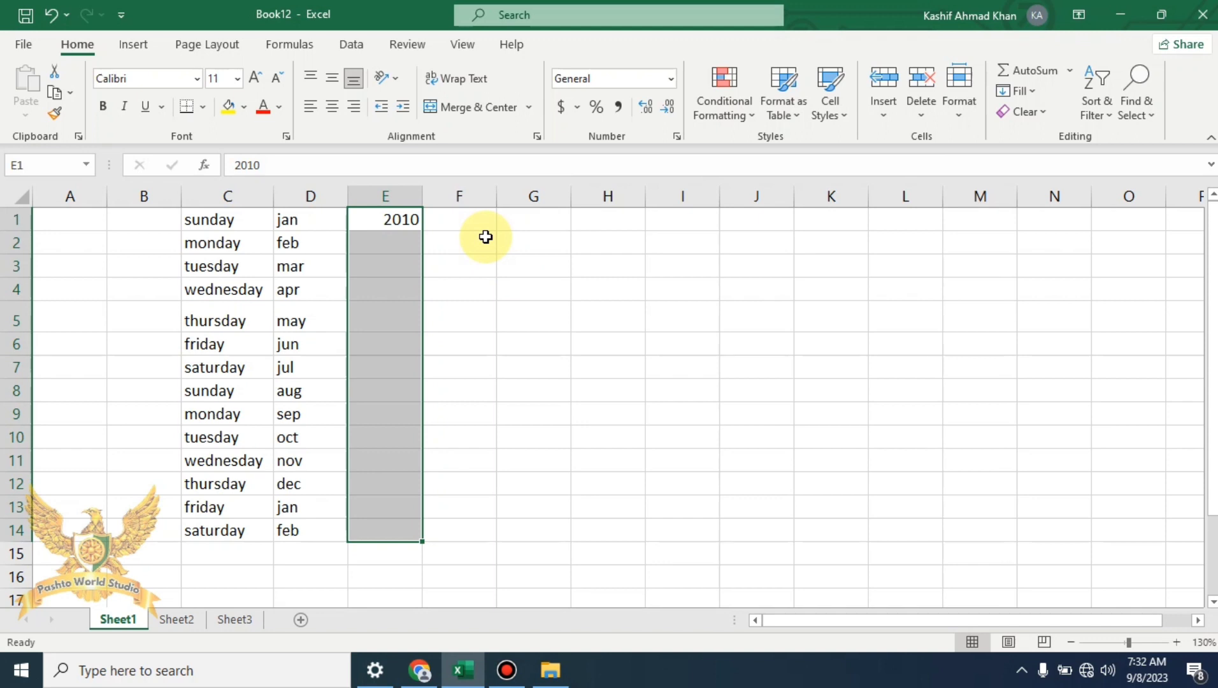
click(1031, 92)
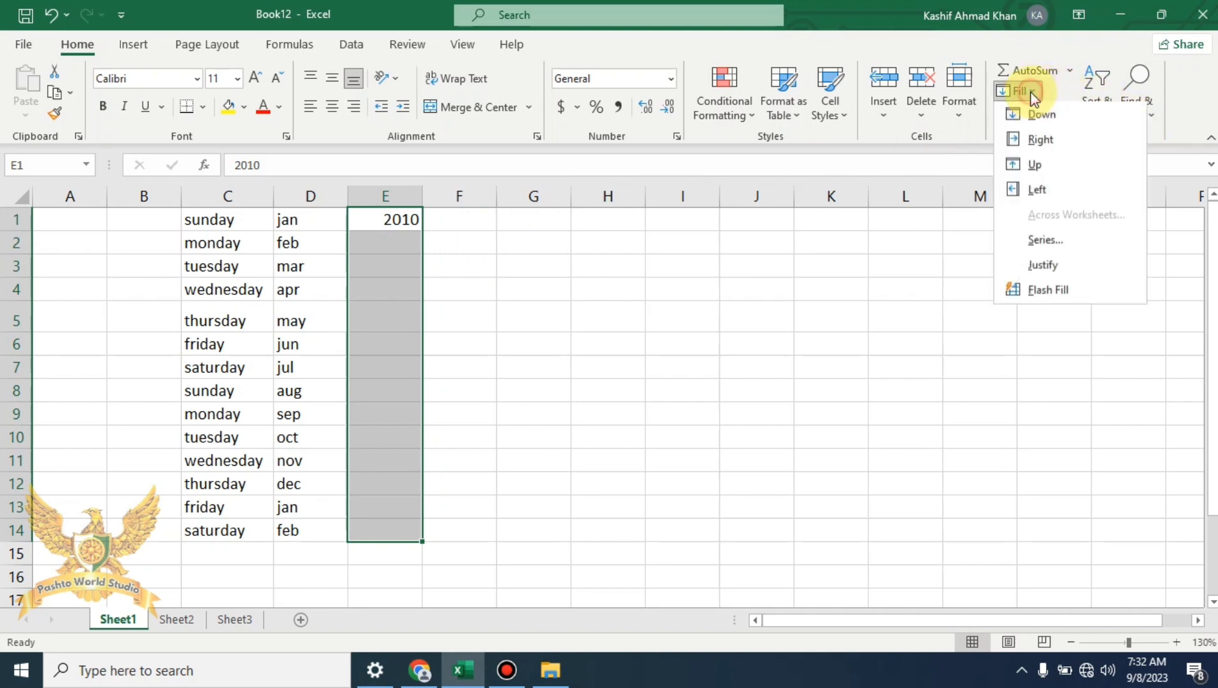
click(1074, 248)
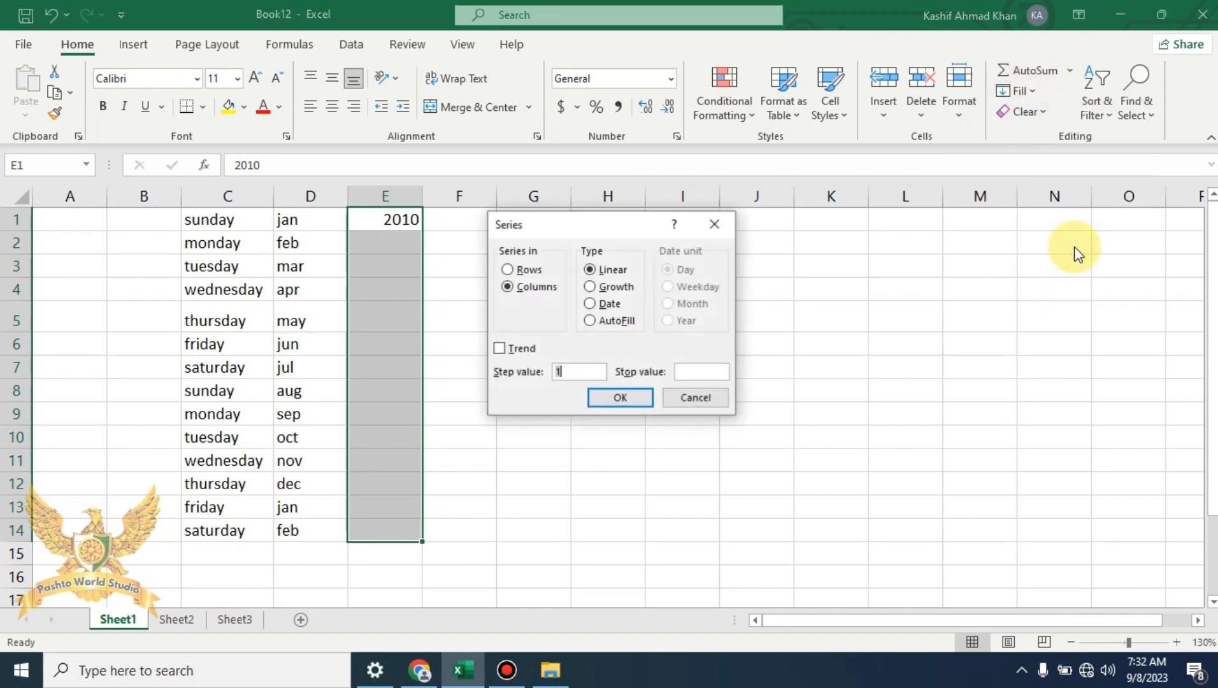
click(615, 320)
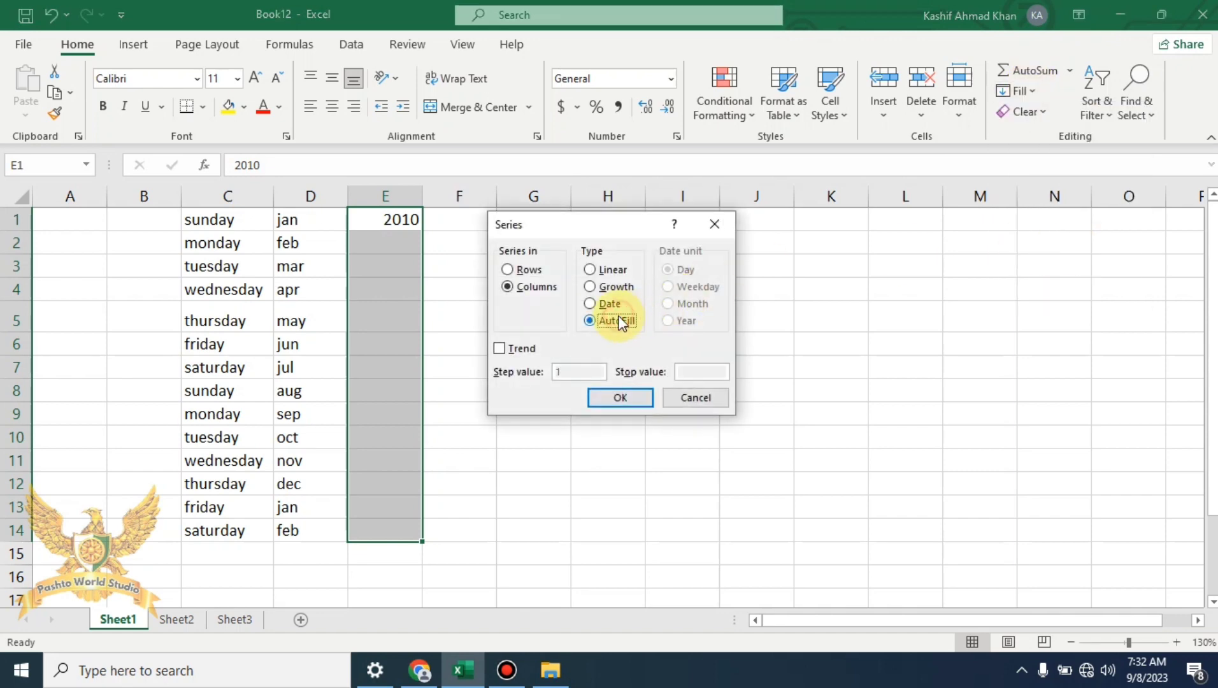
click(633, 405)
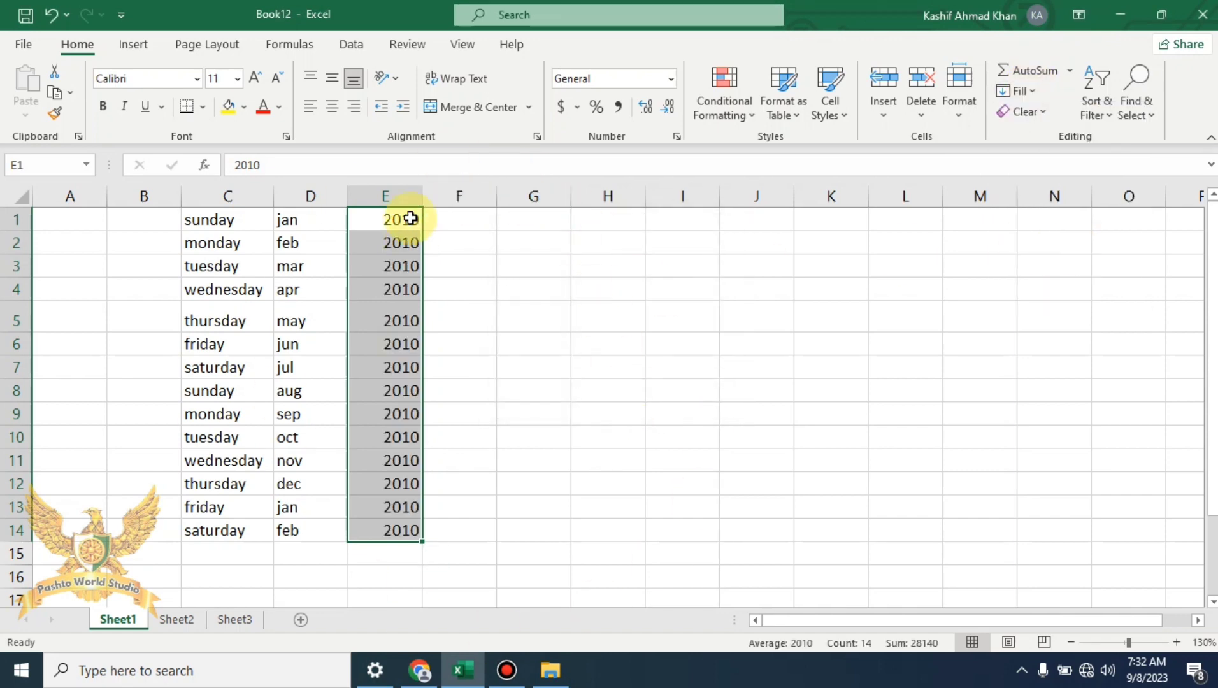
Delete the repeated 2010 values below E1 and enter 2011 in E2
drag(410, 218, 412, 529)
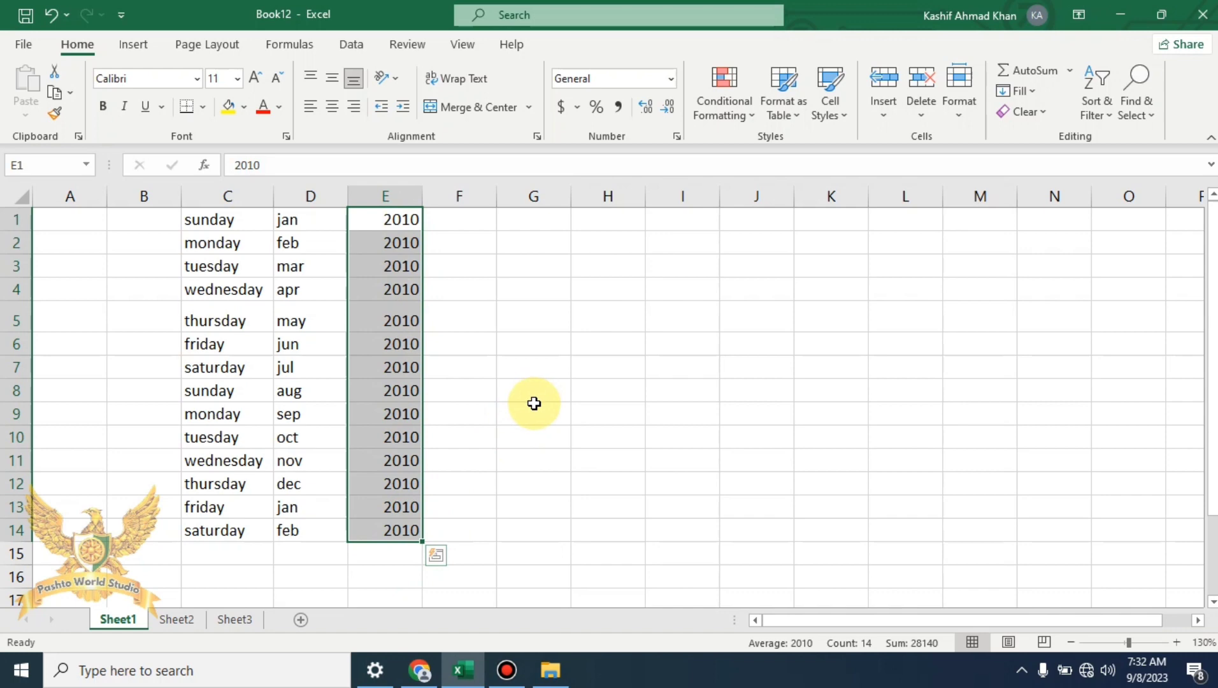
click(538, 367)
drag(400, 236, 400, 553)
key(Delete)
click(388, 242)
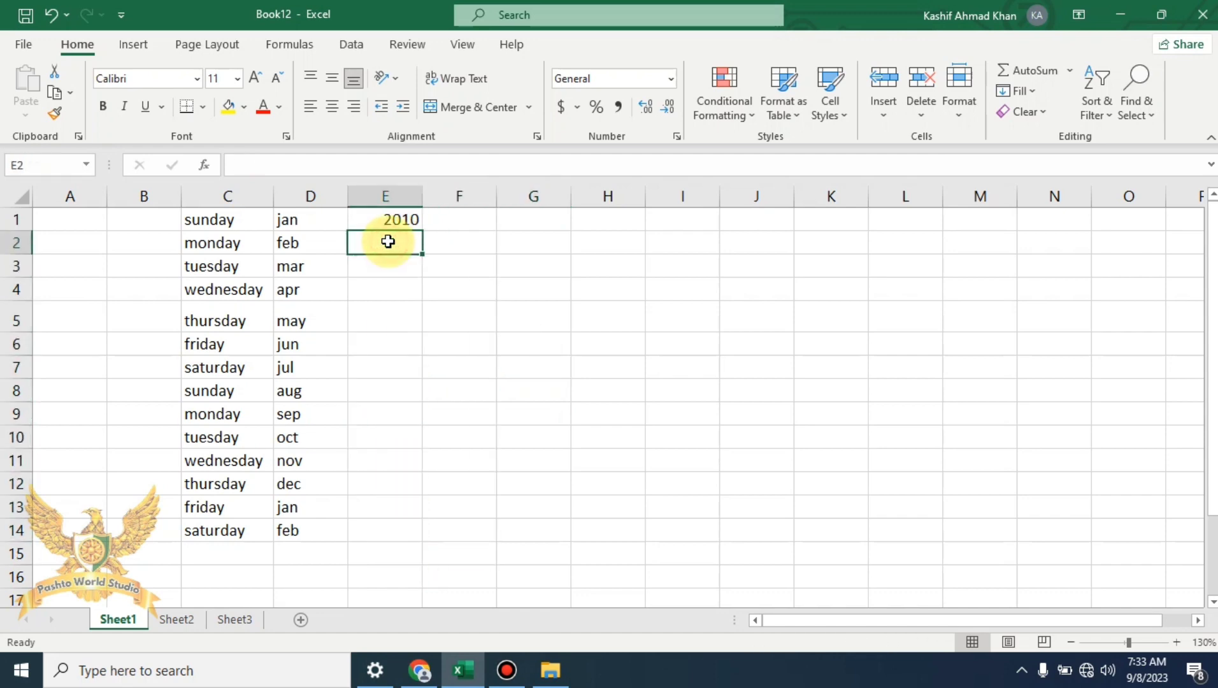
text(2011)
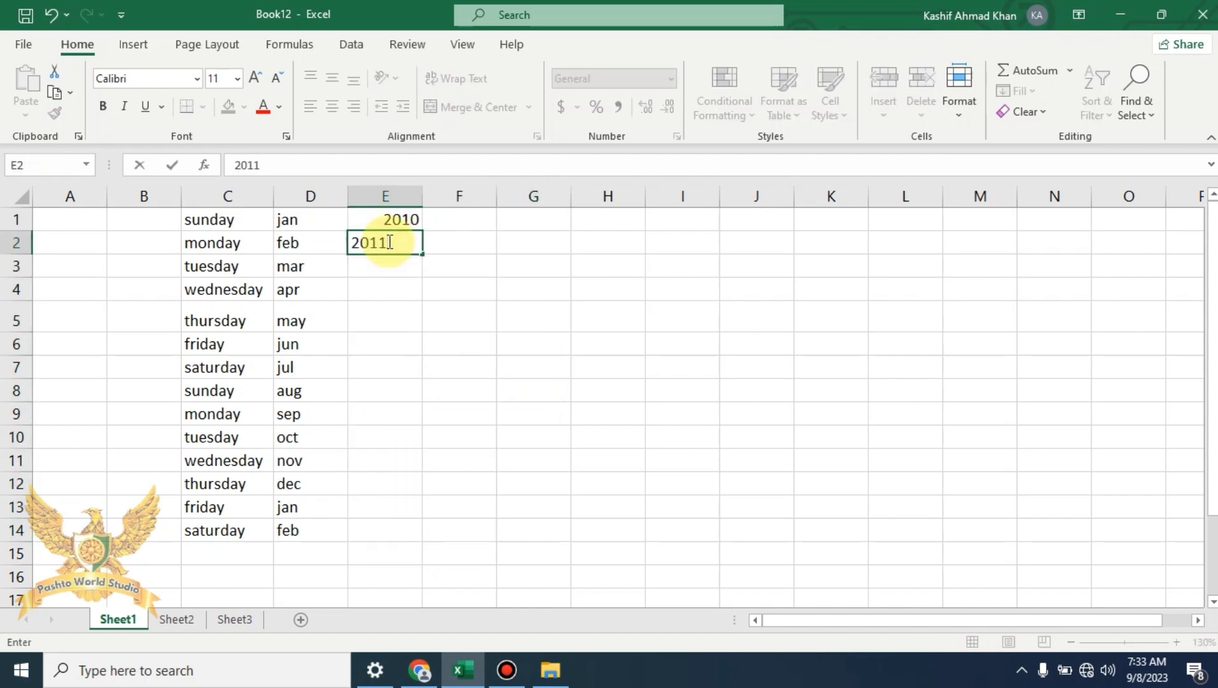
click(598, 242)
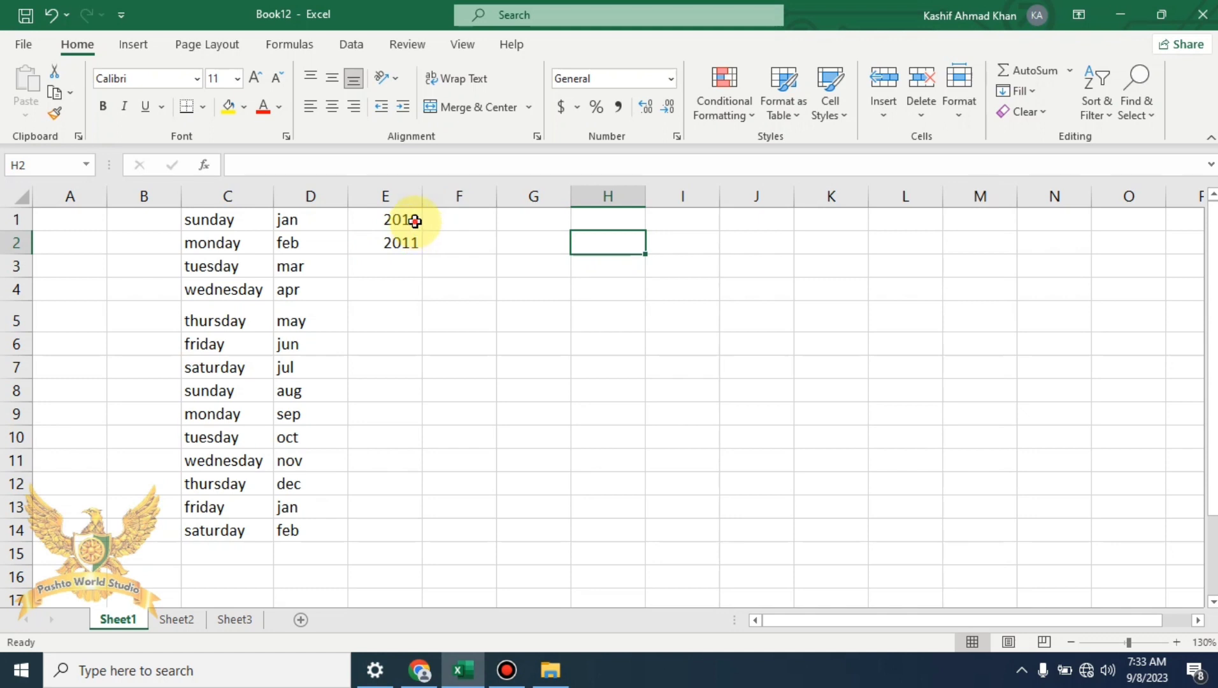
AutoFill E1:E14 from 2010 and 2011 to produce years through 2023
drag(408, 221, 408, 531)
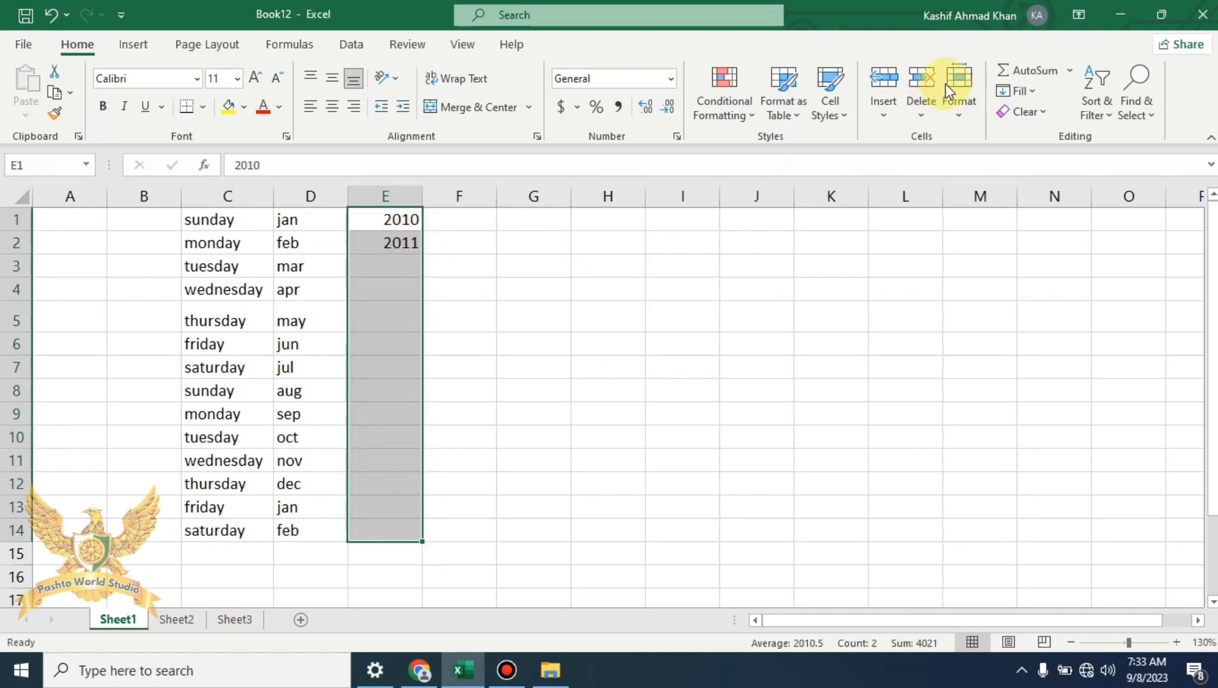
click(1016, 90)
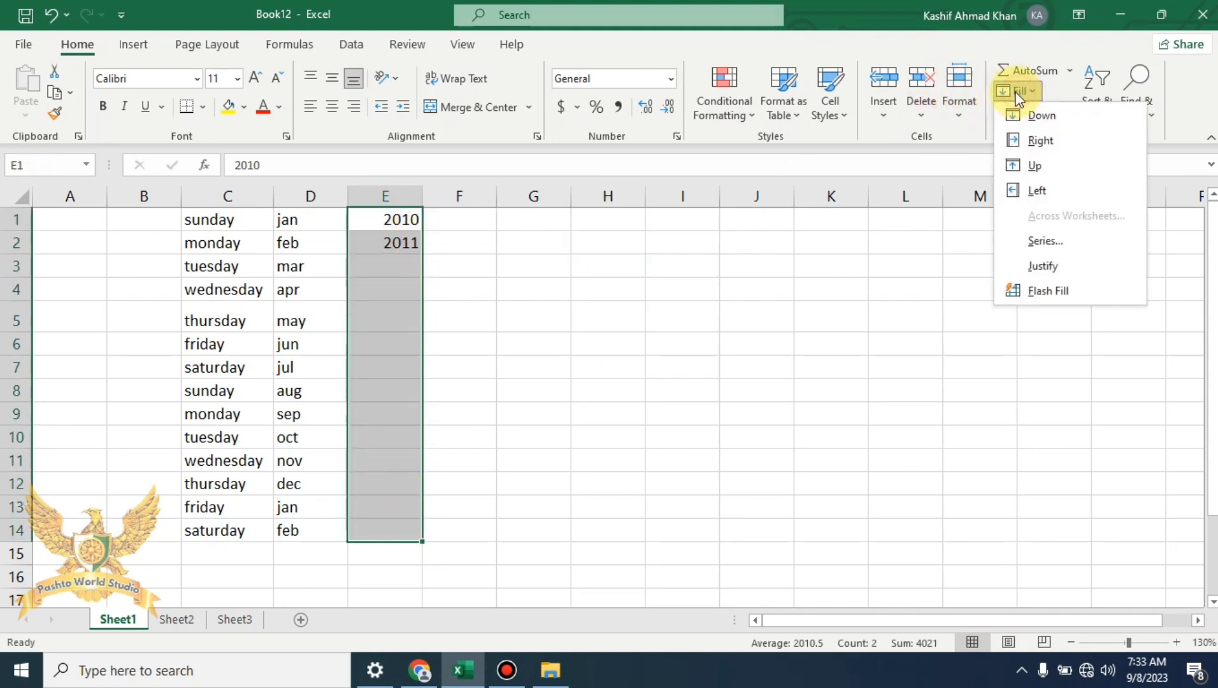
click(1086, 242)
click(589, 321)
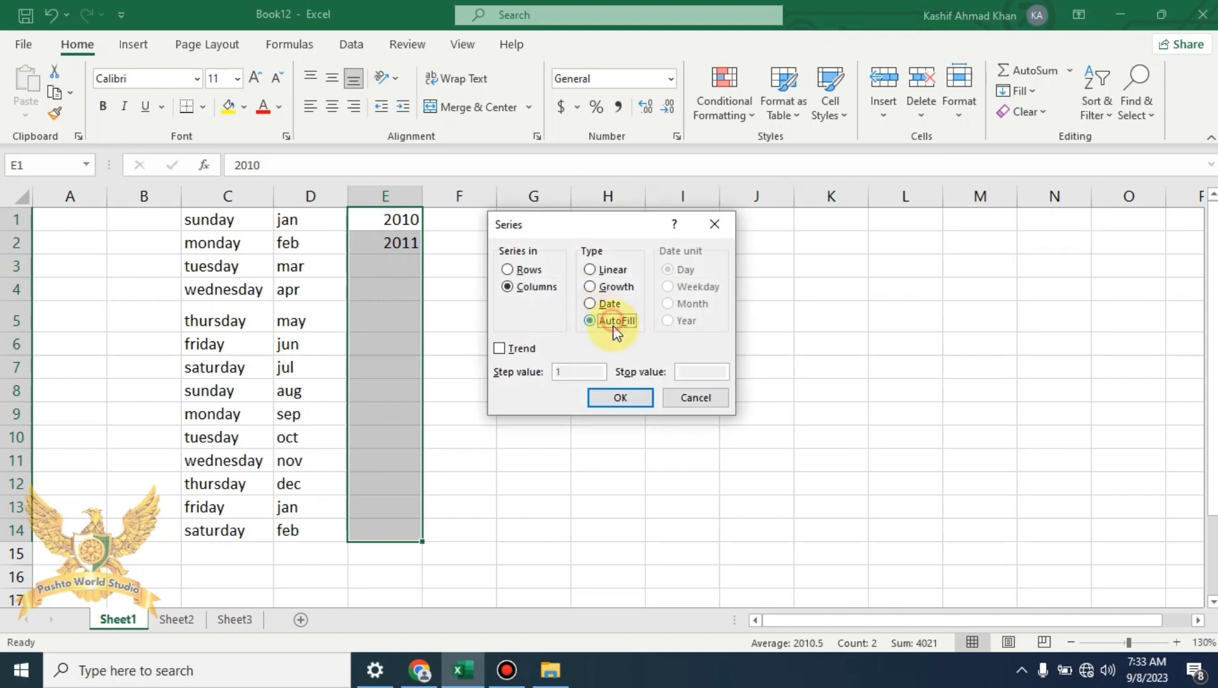
click(621, 396)
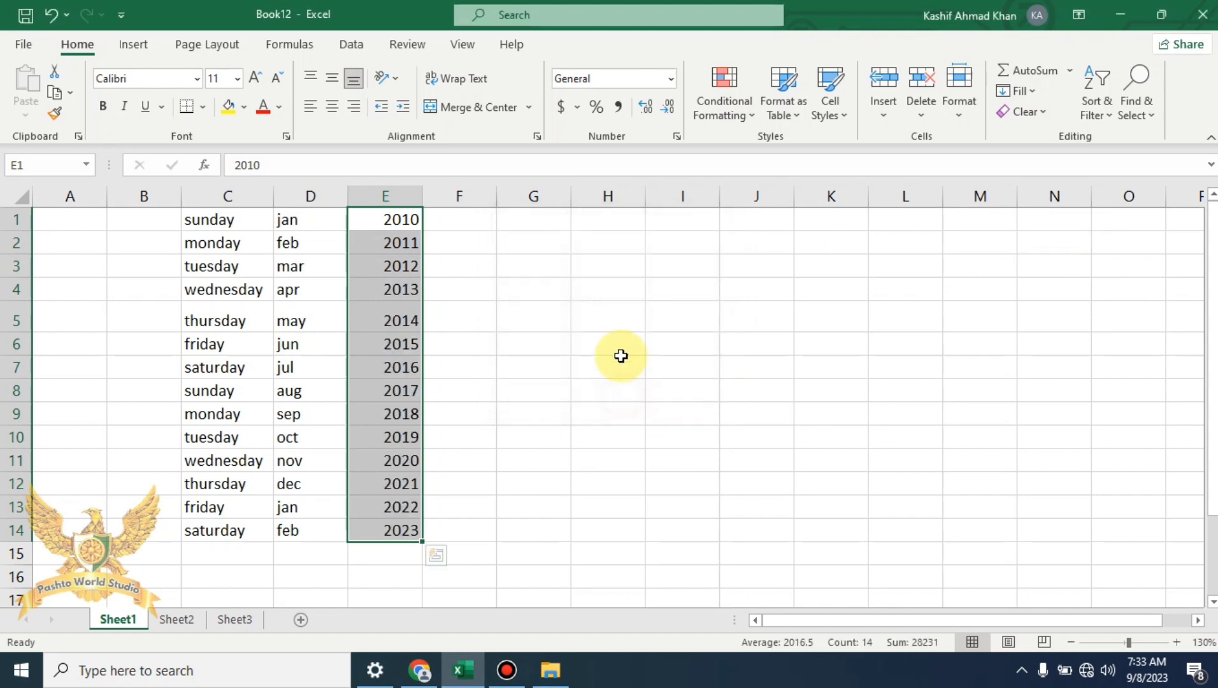
click(449, 317)
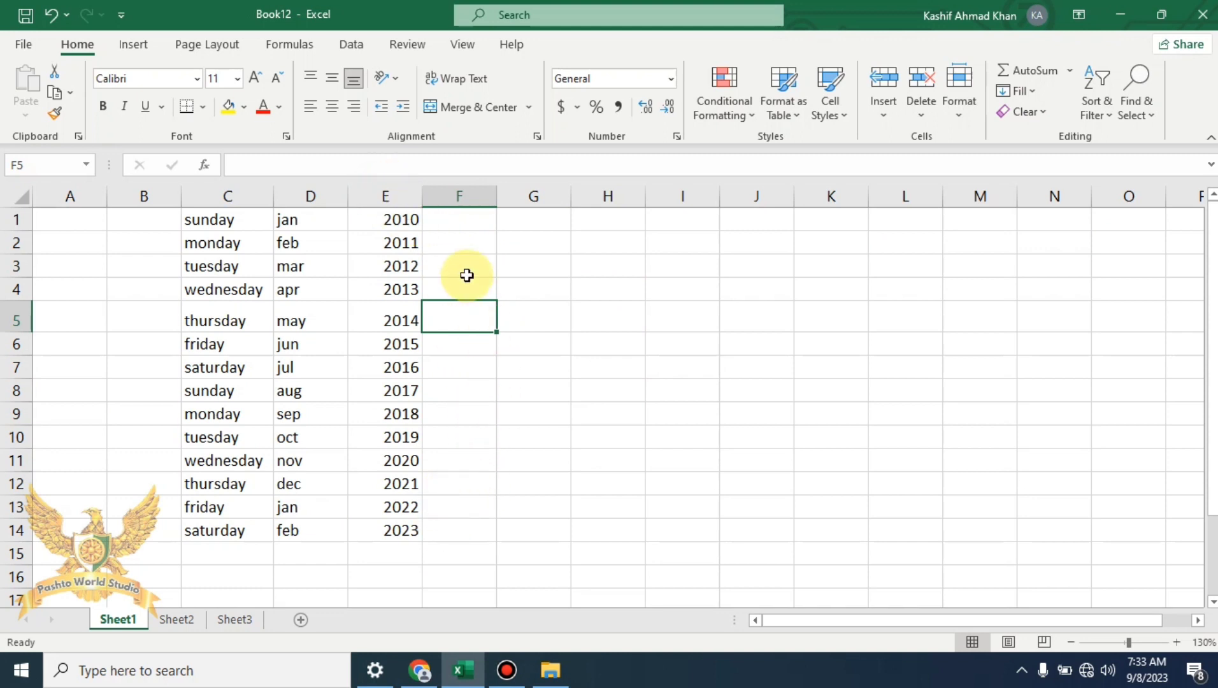
Enter sunday in cell G1
click(740, 260)
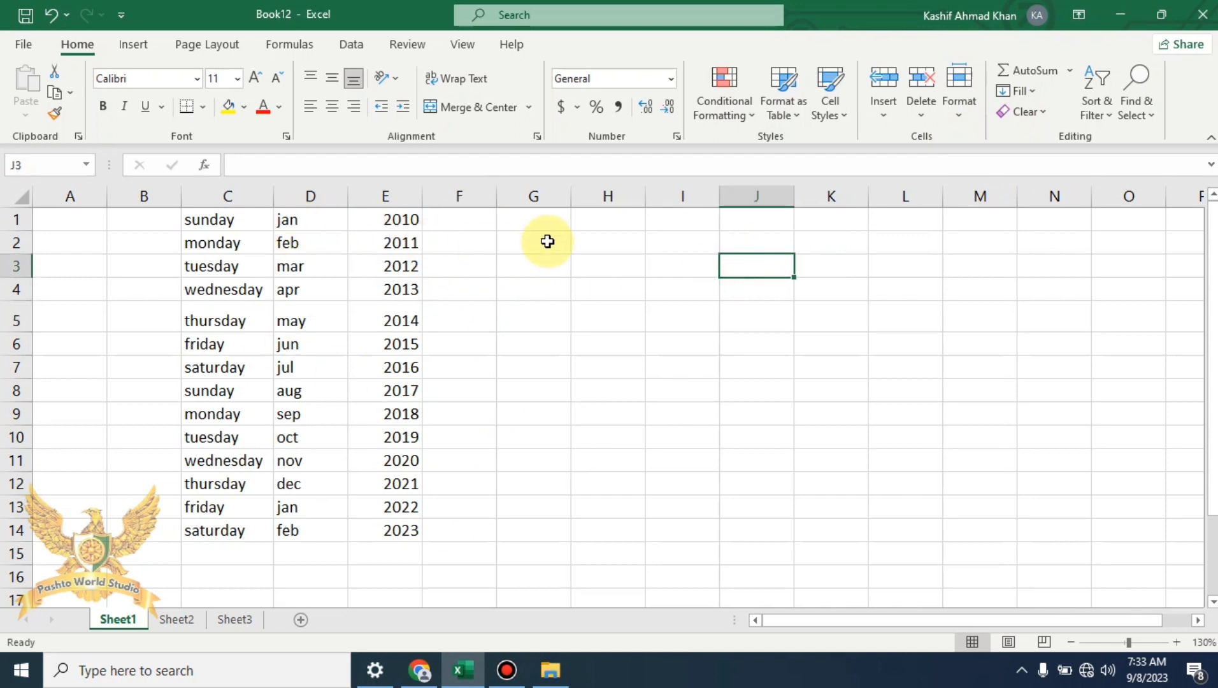
click(553, 223)
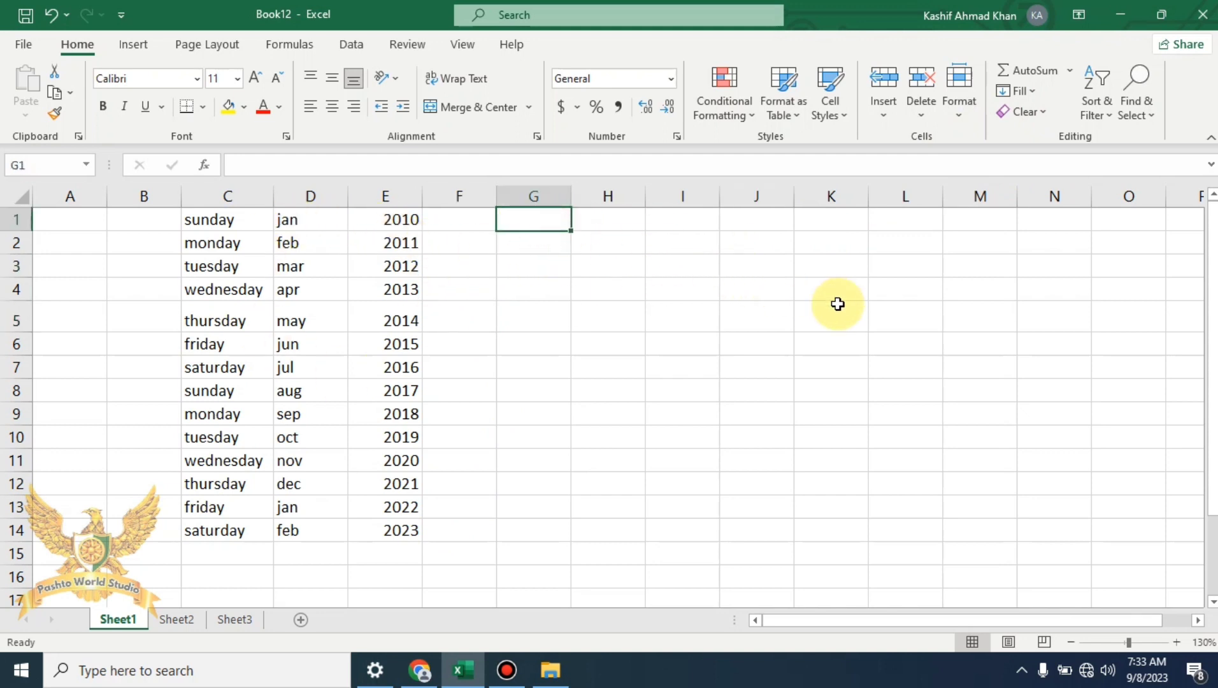
text(s)
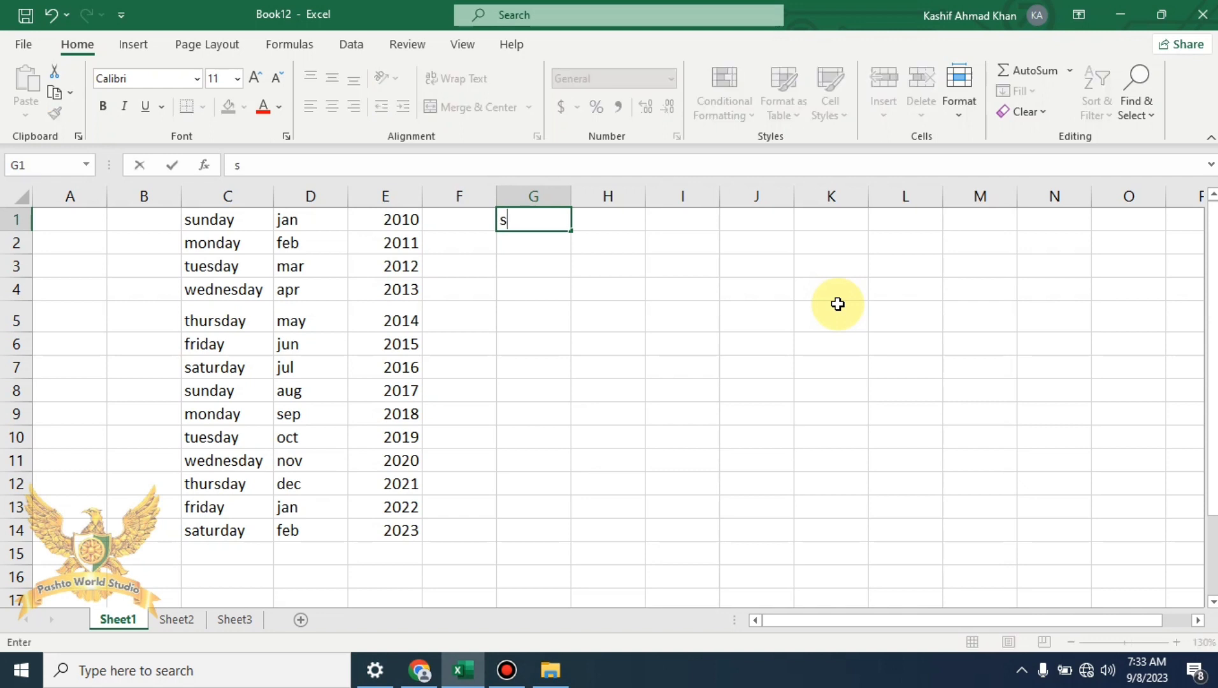
text(unday)
click(699, 305)
click(546, 220)
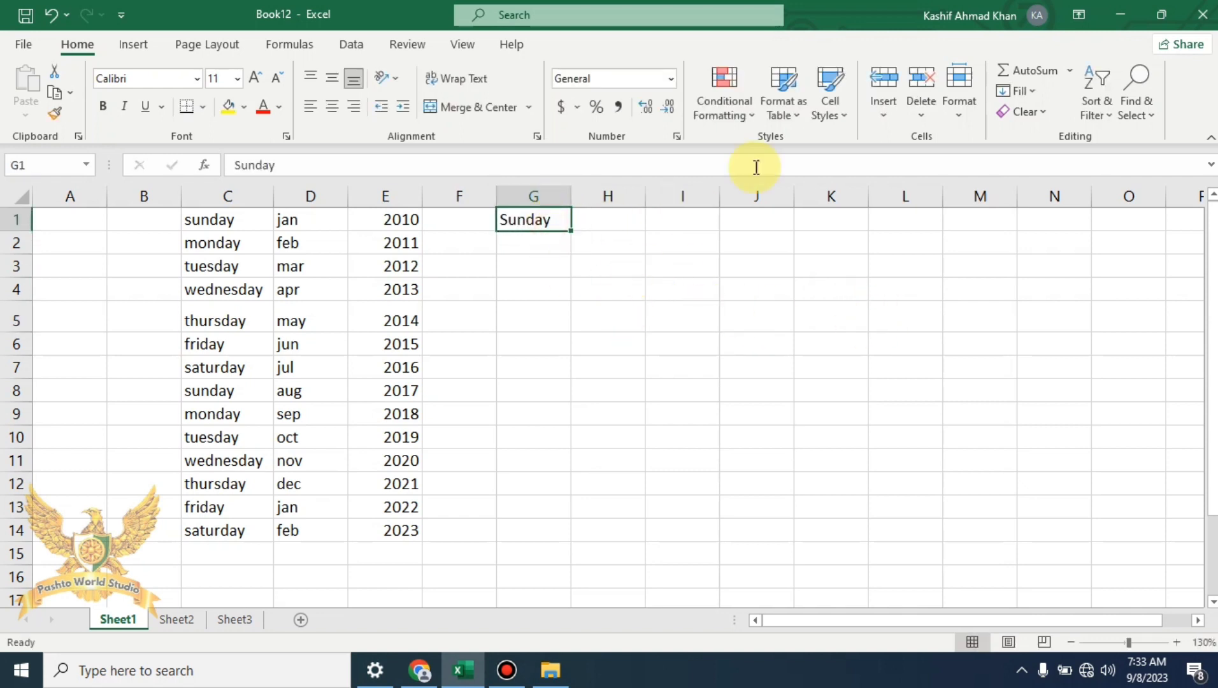
Drag Sunday down to G14 to list the weekdays twice, and widen column G
click(1032, 90)
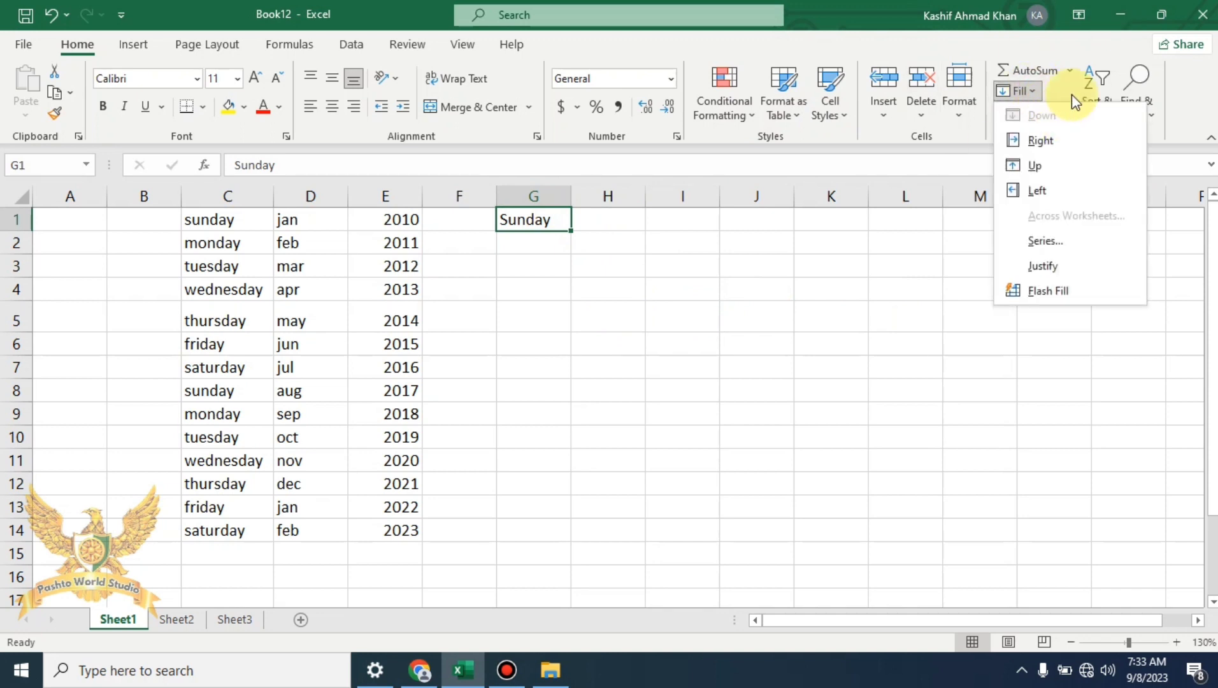
click(560, 249)
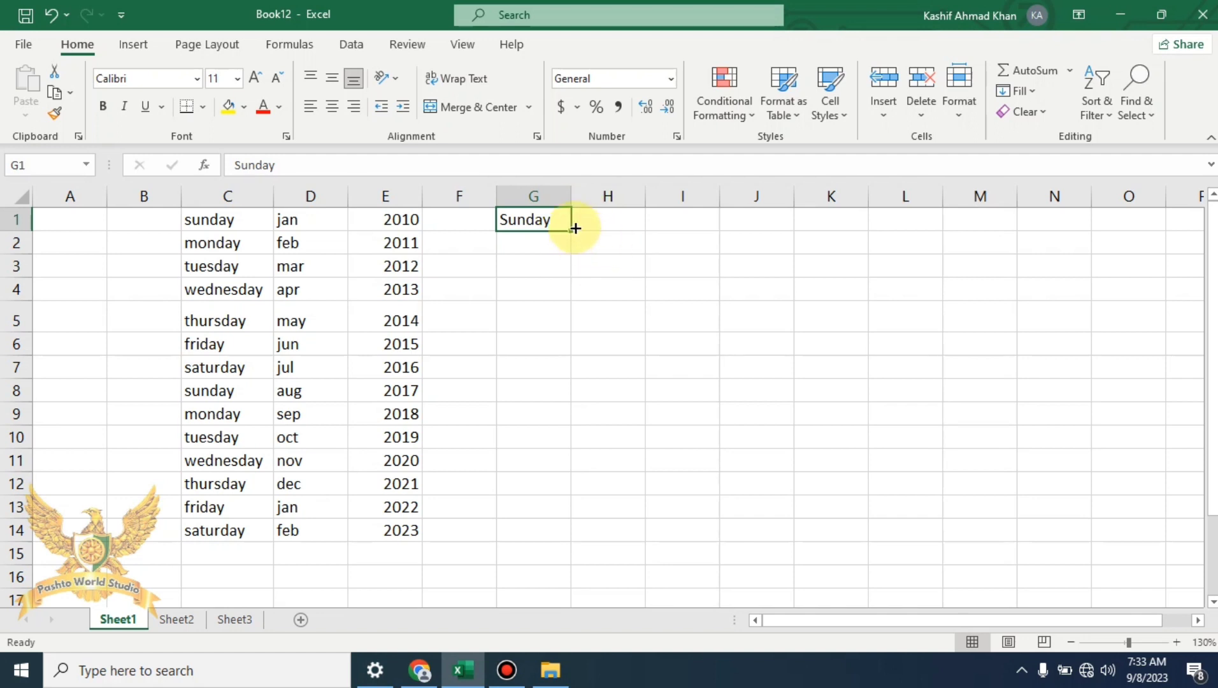
drag(570, 231, 558, 531)
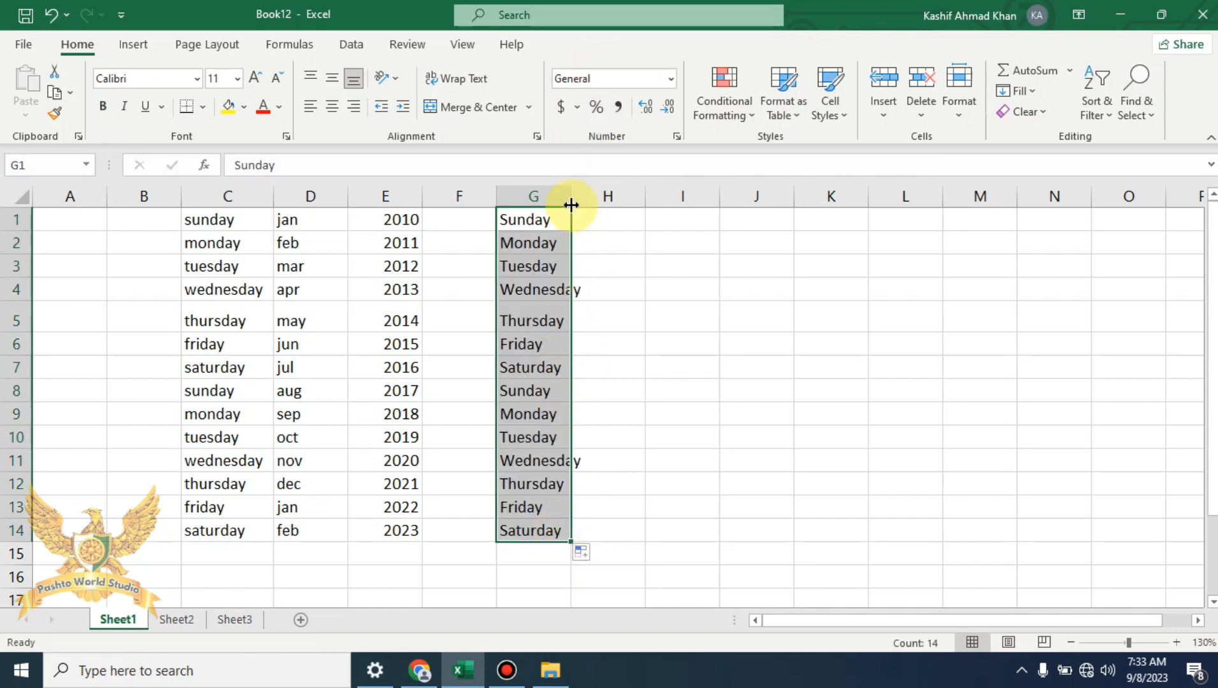
drag(571, 203, 584, 199)
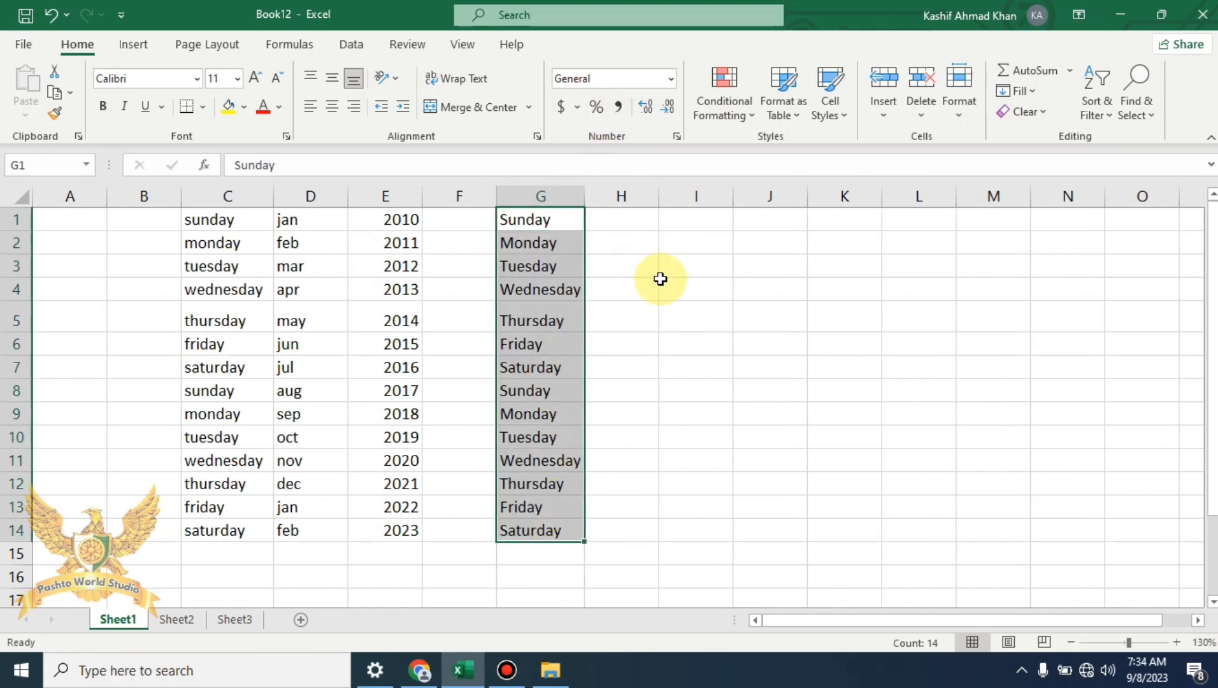
click(675, 266)
Enter jan in I2 and fill the month names down to oct in I11
click(726, 239)
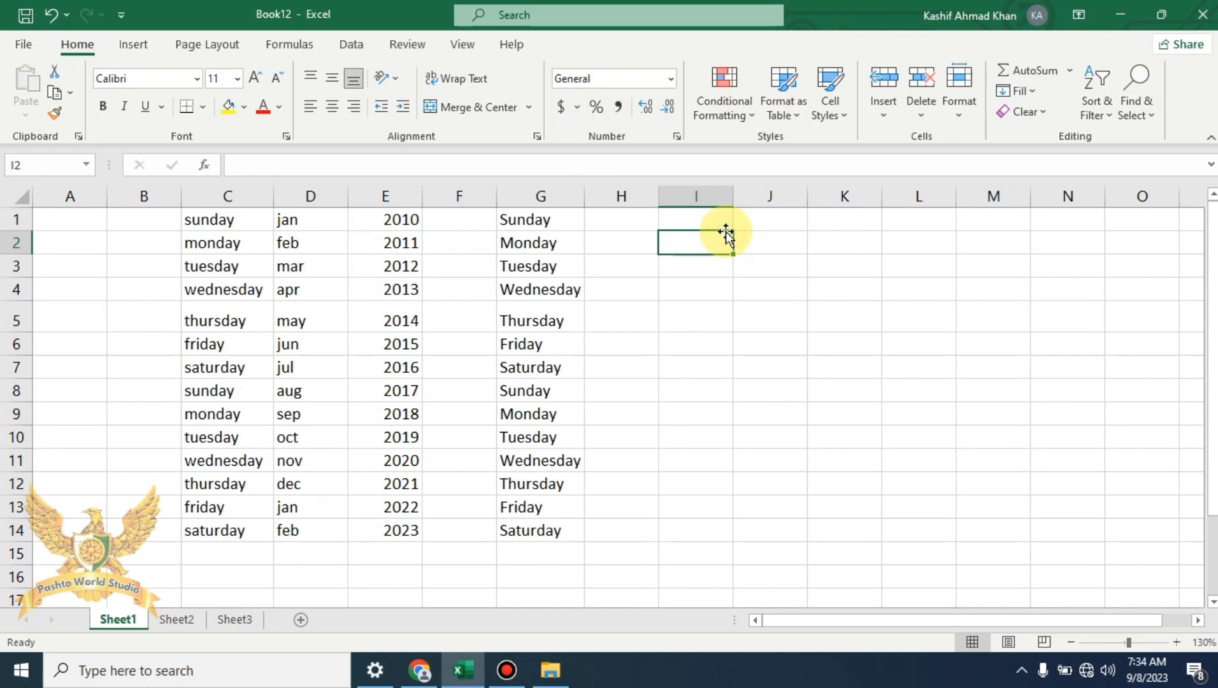
text(jan)
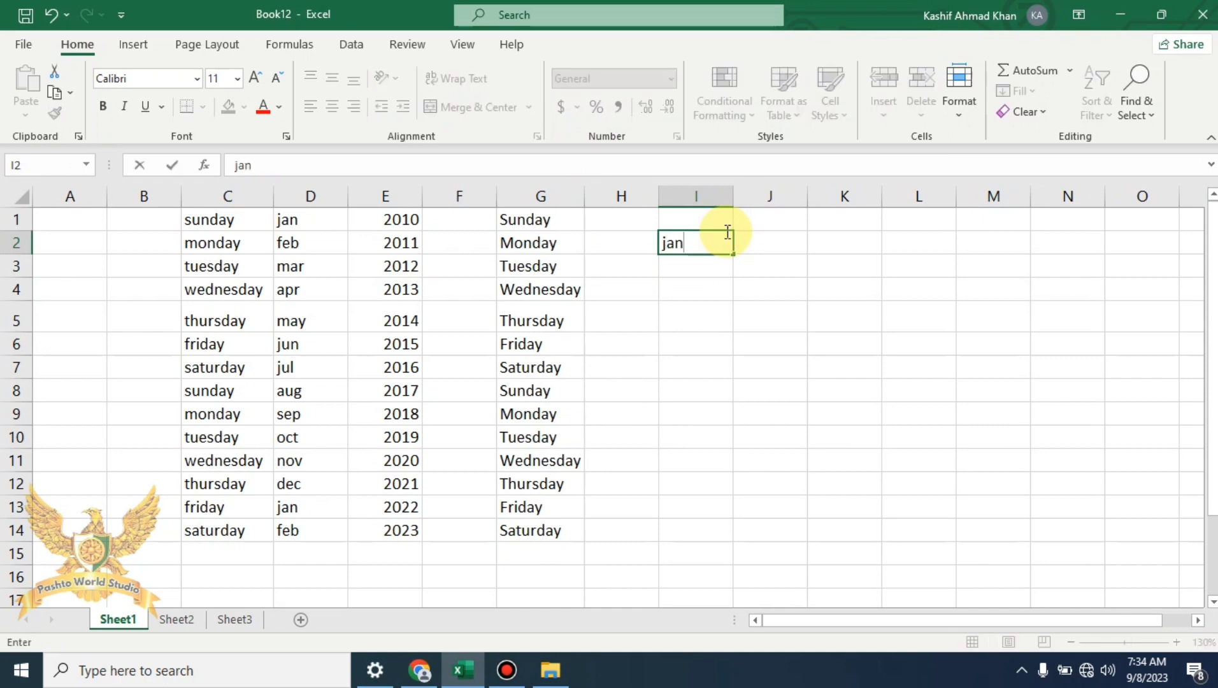
drag(734, 255, 729, 472)
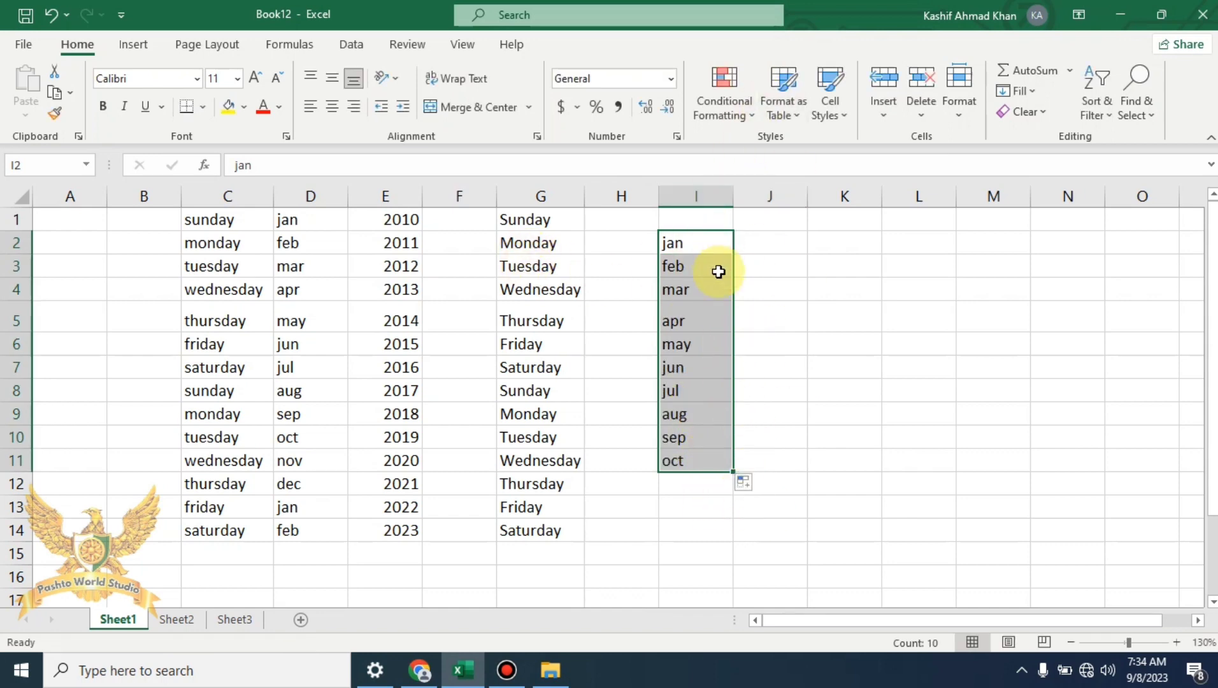
Enter 1 and 2 in K2:K3, browse the Fill options, then select the C1:I14 data
click(850, 241)
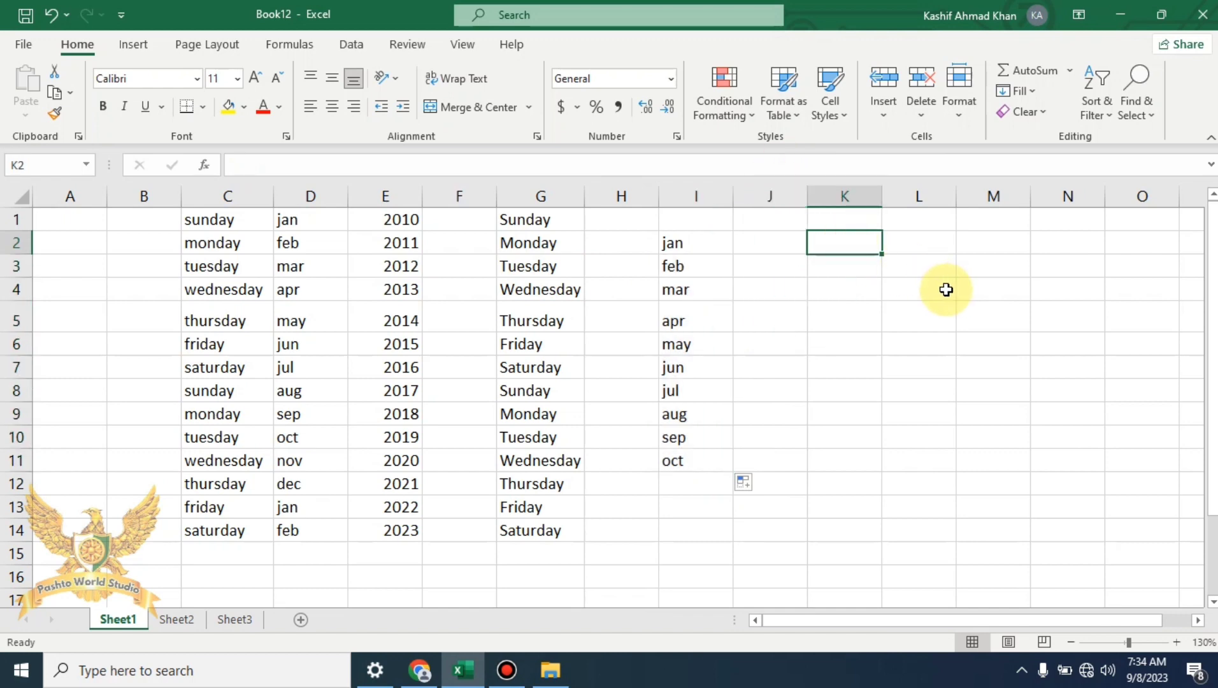
text(1)
key(Return)
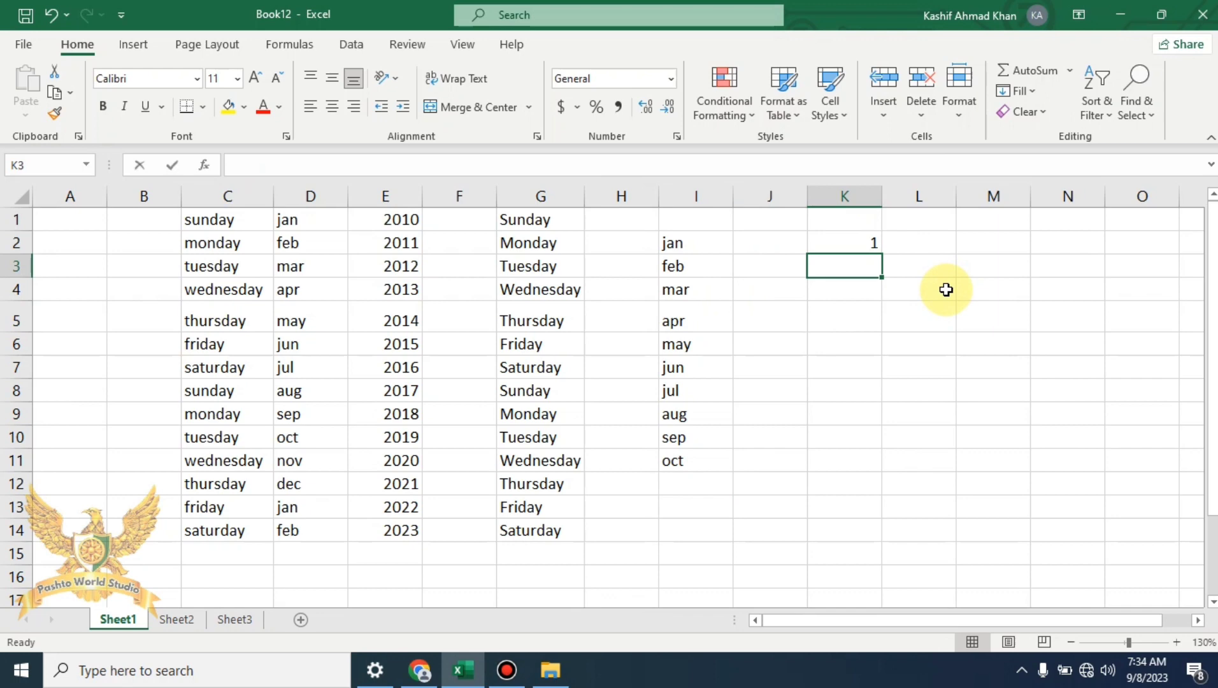
text(2)
click(897, 264)
click(866, 241)
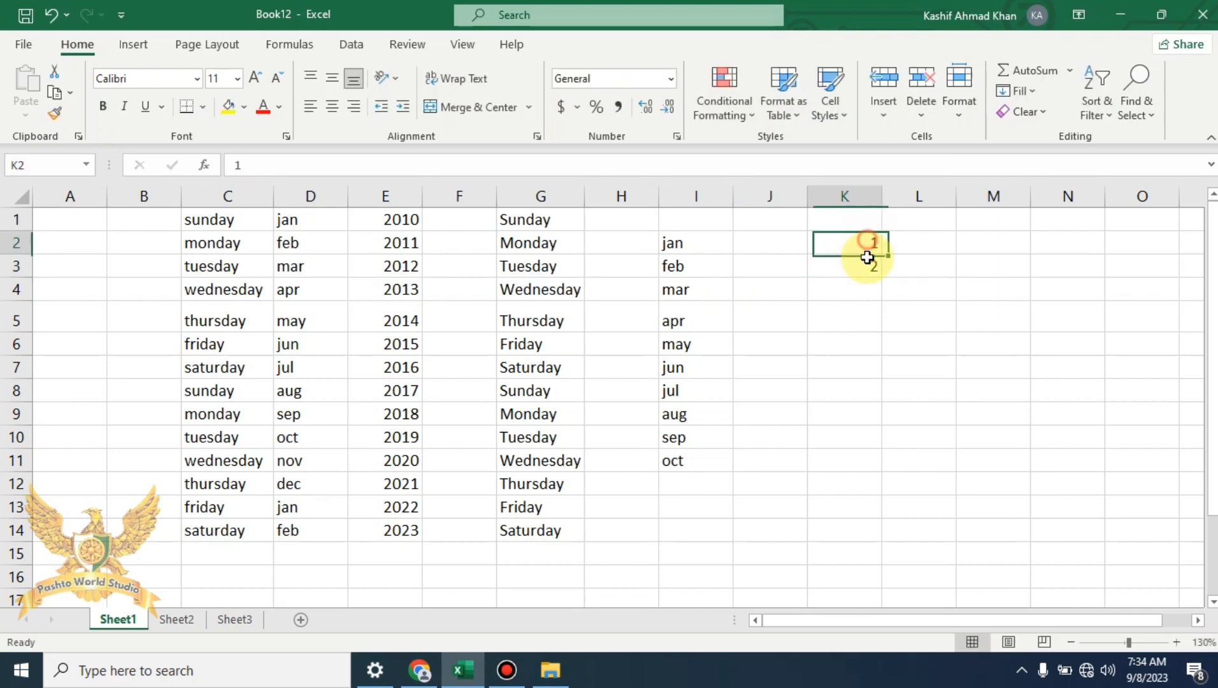
drag(867, 257, 882, 555)
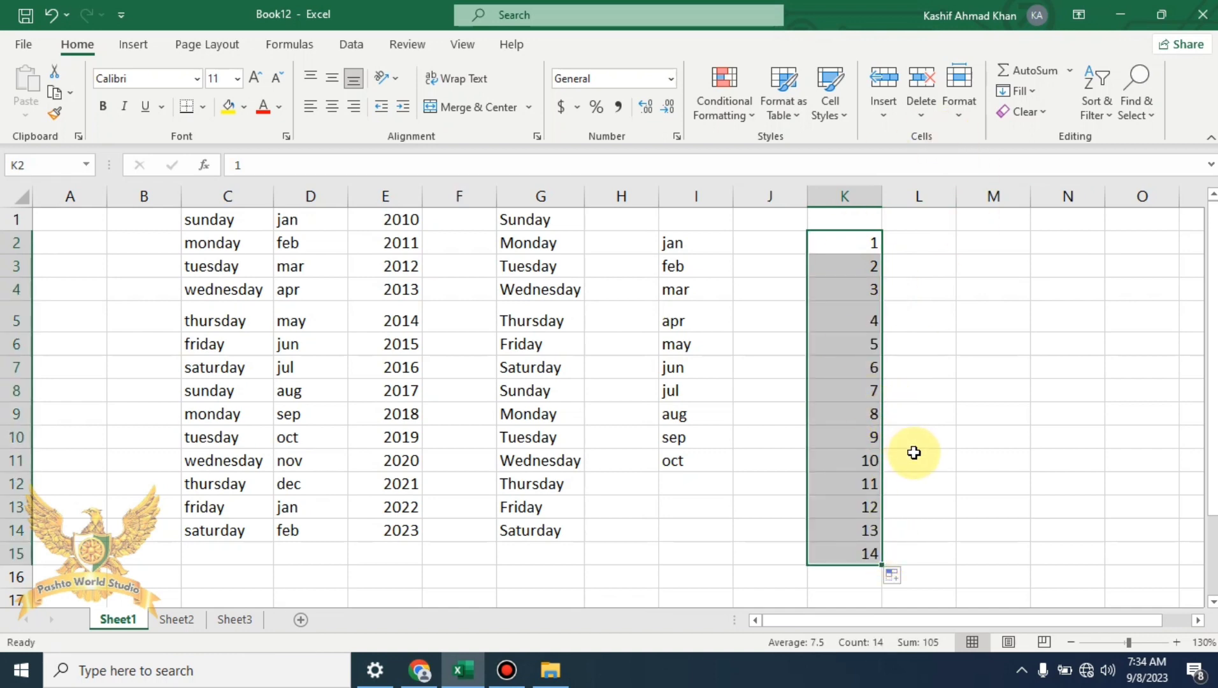
click(1016, 90)
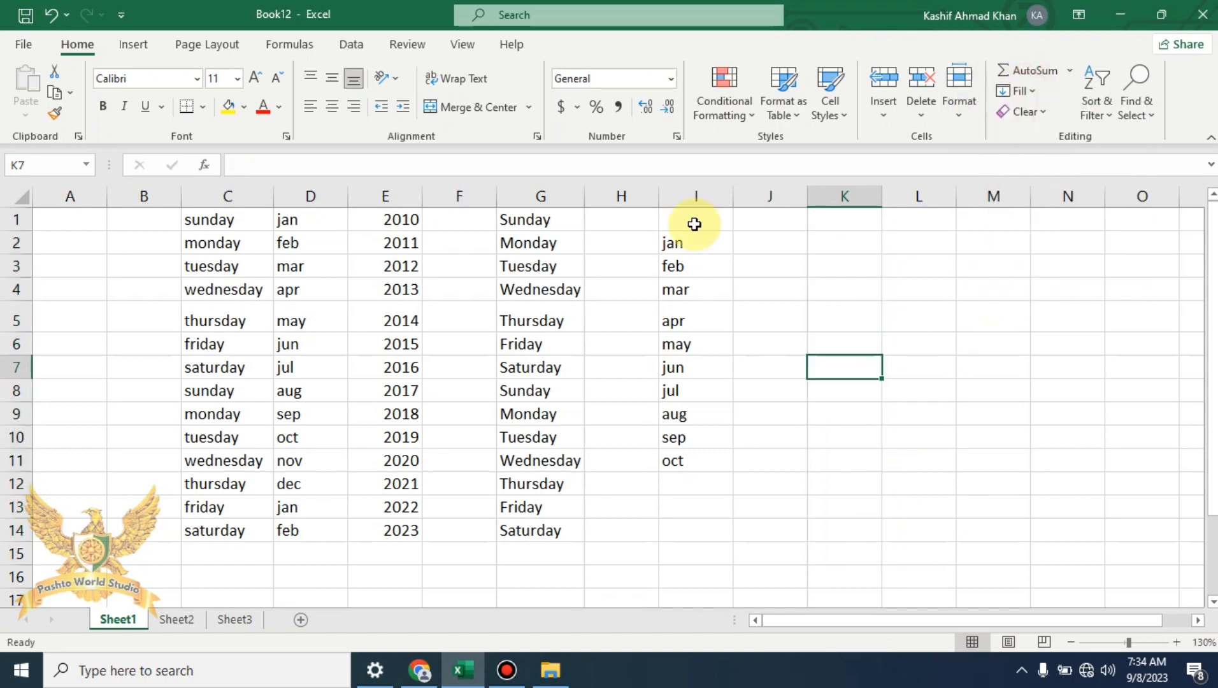
drag(693, 223, 230, 530)
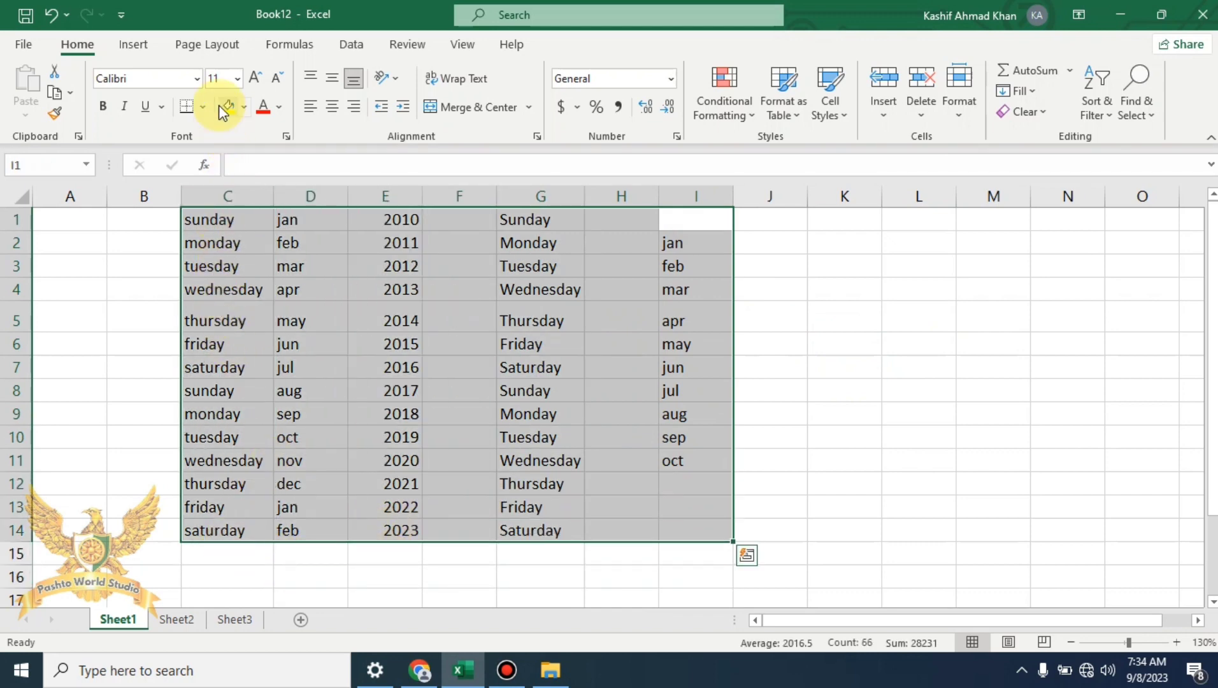
Give C1:I14 a yellow fill with orange, bold, size 11 text
click(249, 108)
click(281, 108)
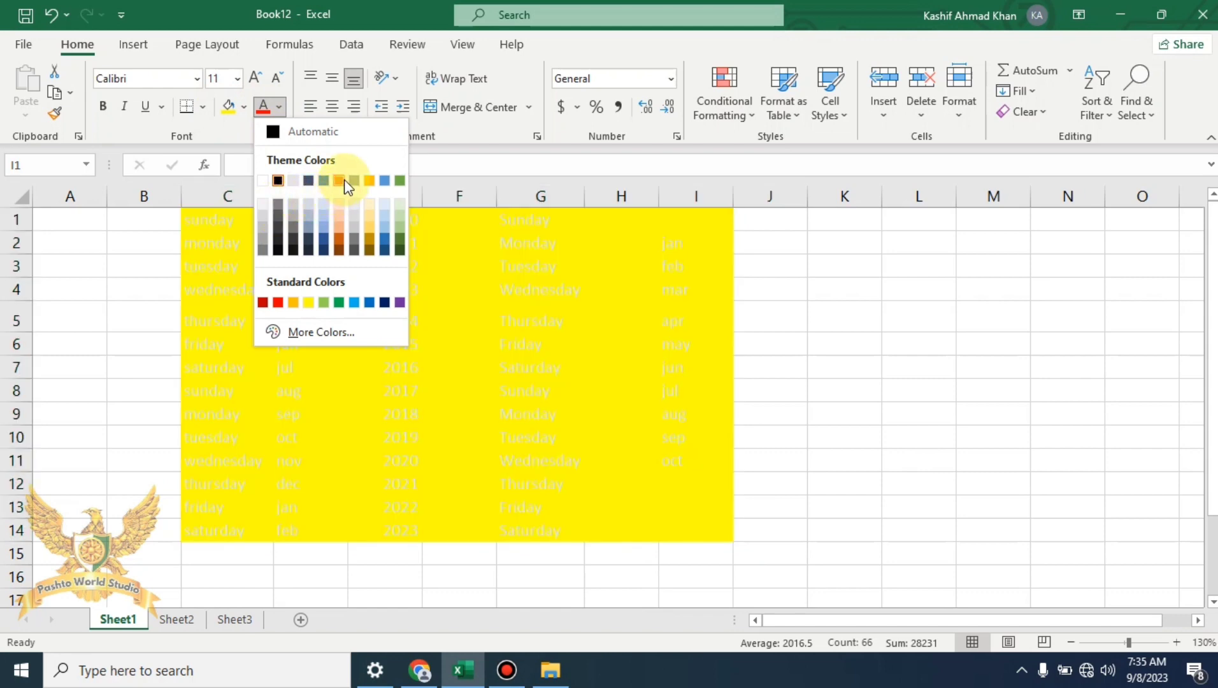
click(342, 180)
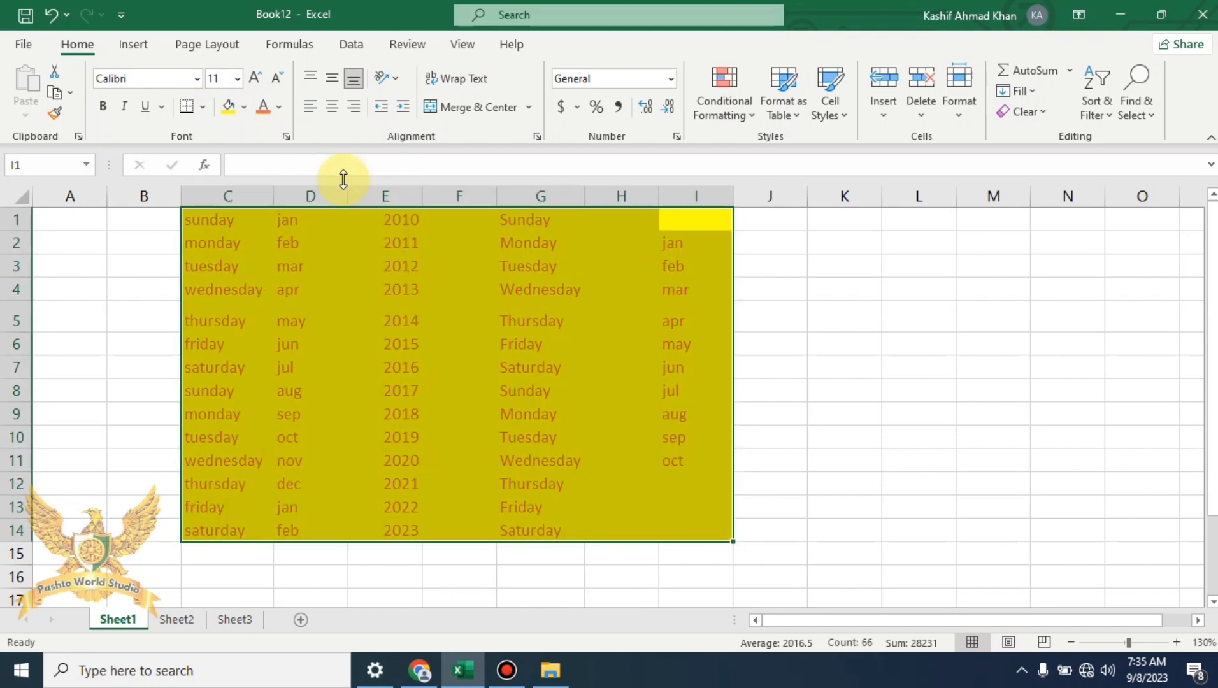
click(237, 79)
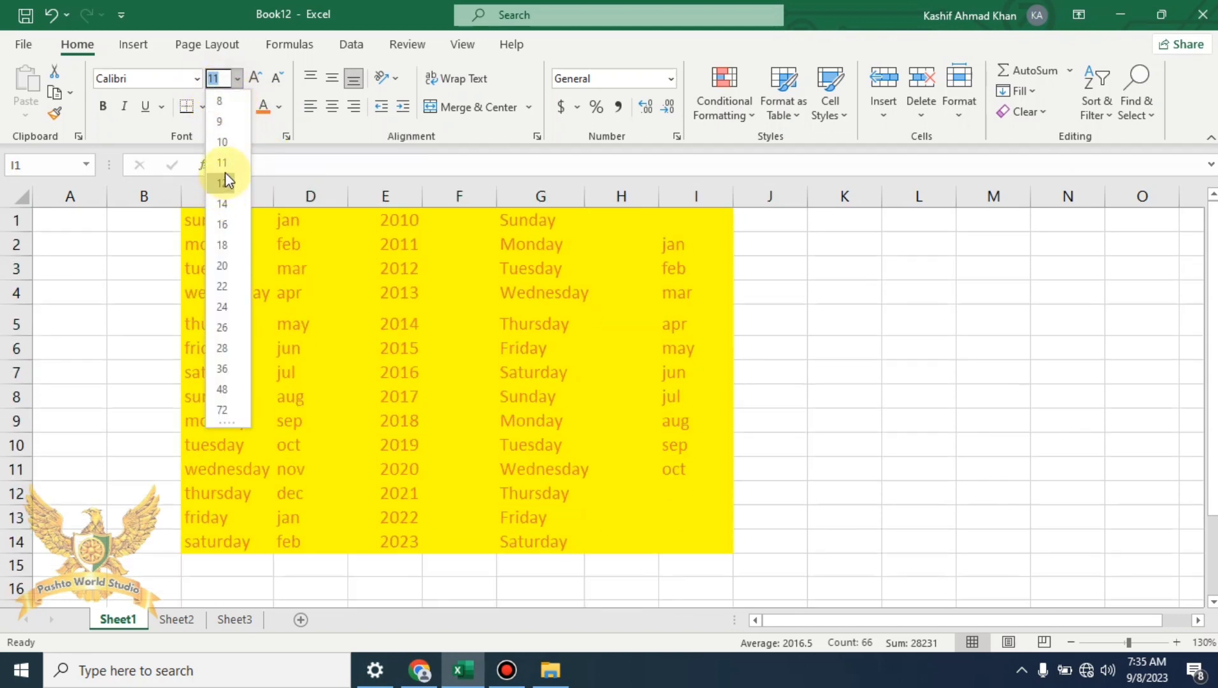
click(227, 167)
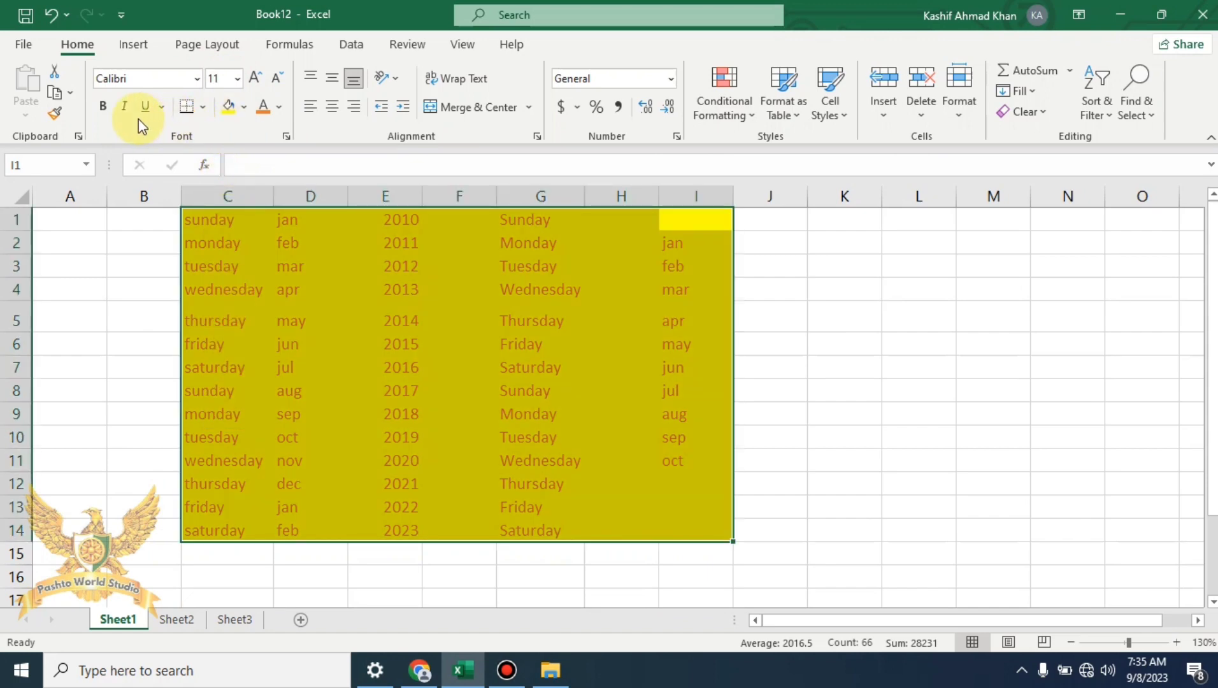
click(106, 108)
click(847, 412)
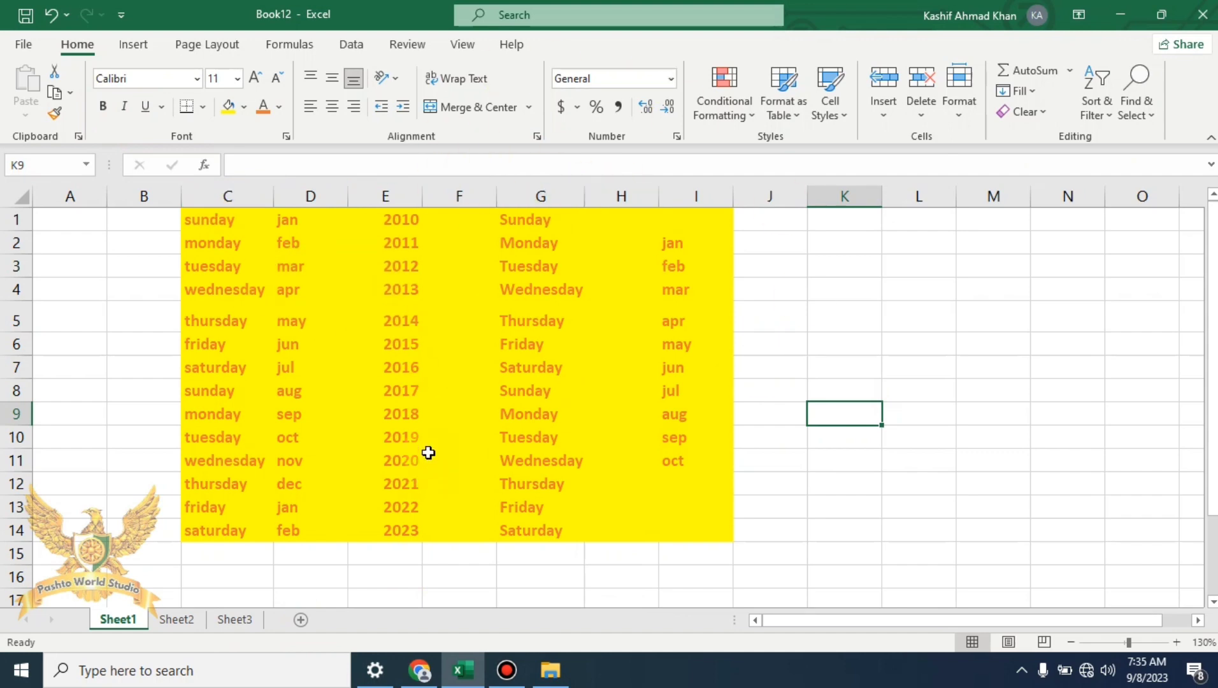
Add a new Sheet4 and group Sheet1 through Sheet4 together
click(176, 619)
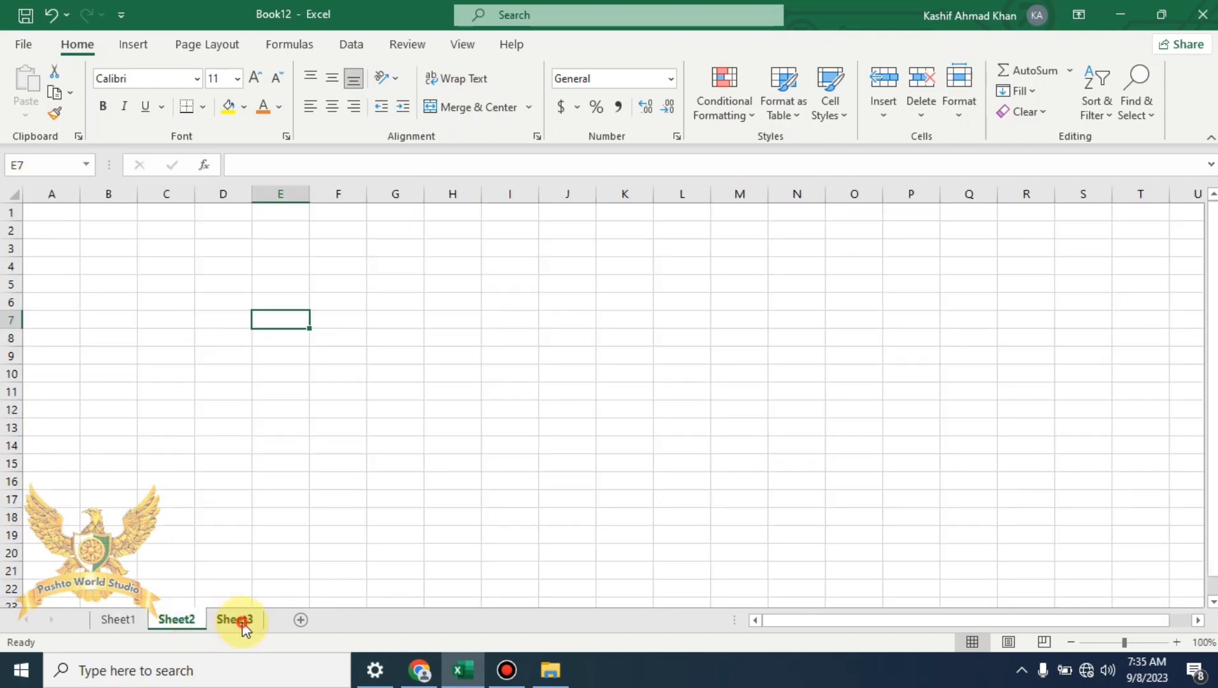
click(234, 619)
click(300, 619)
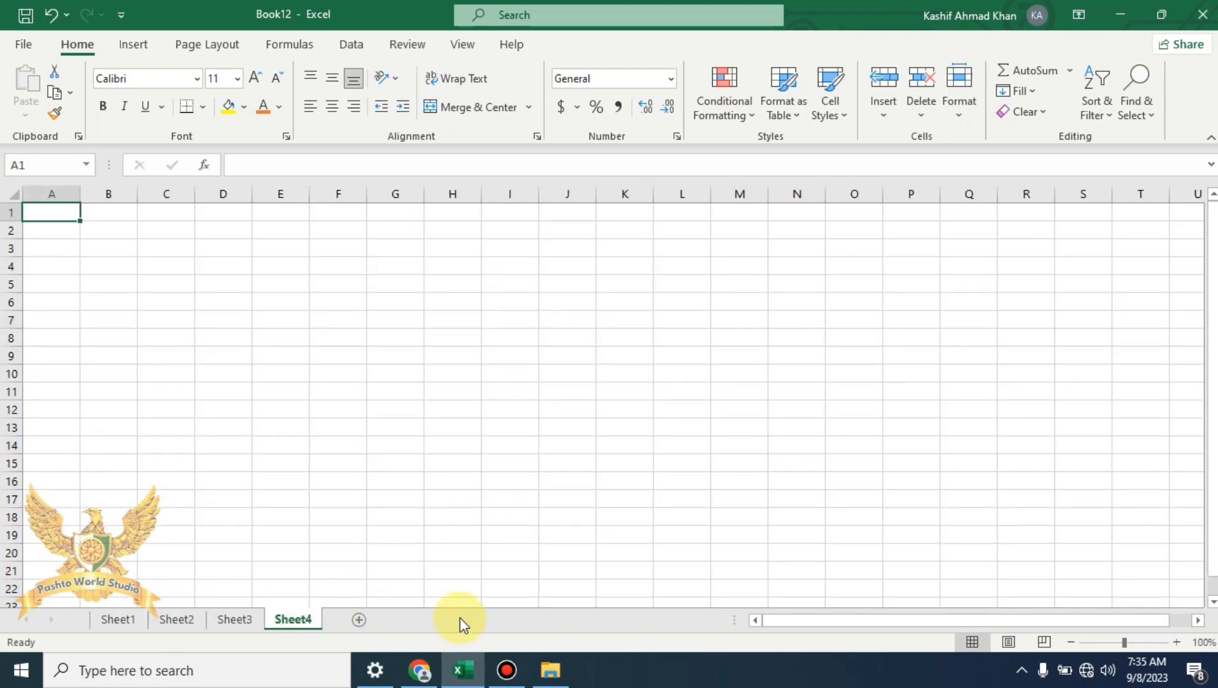
click(133, 625)
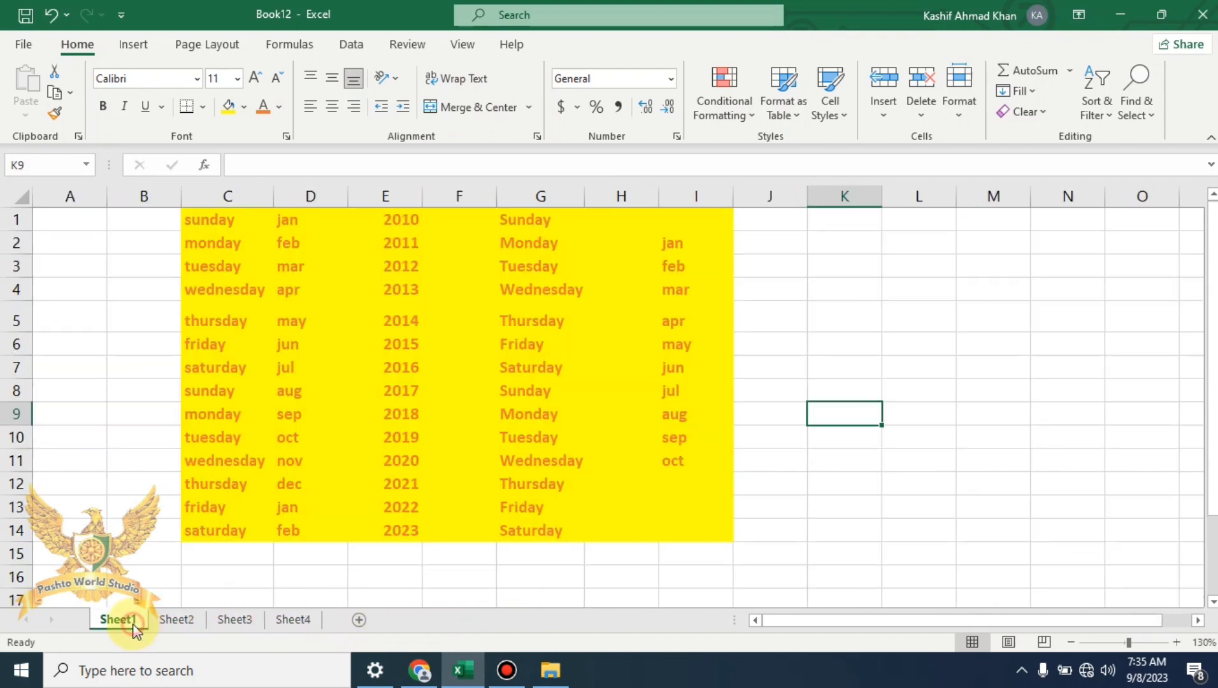
ctrl+click(184, 621)
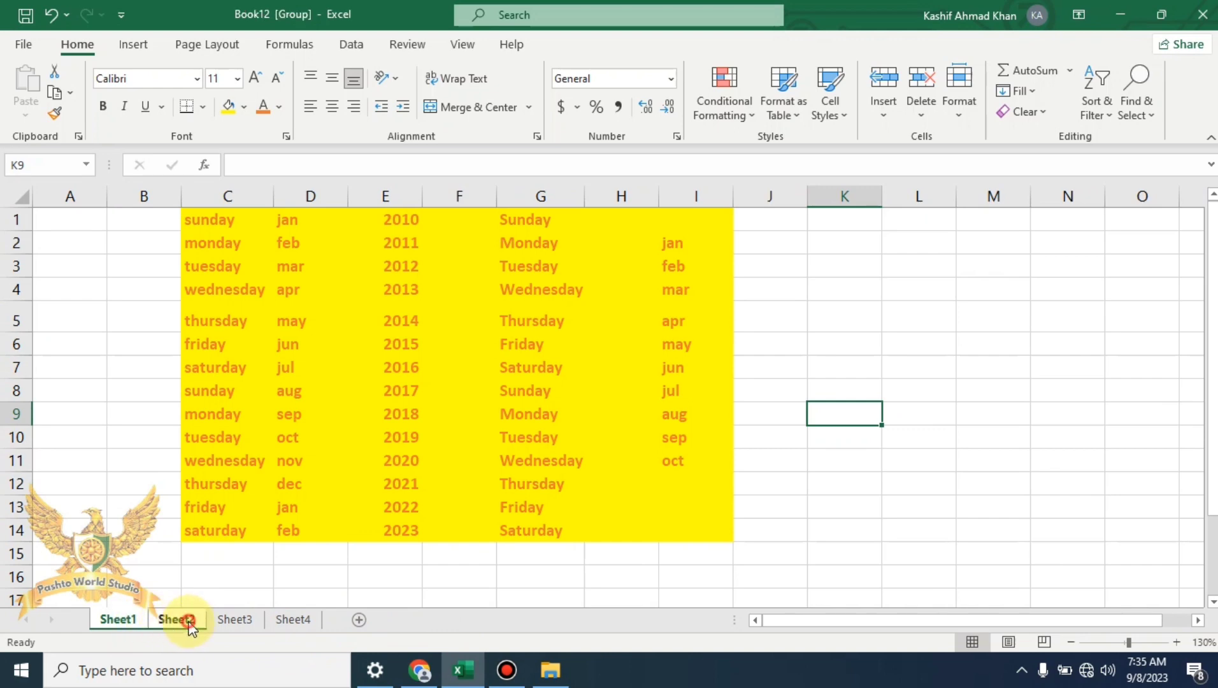
ctrl+click(252, 623)
ctrl+click(297, 621)
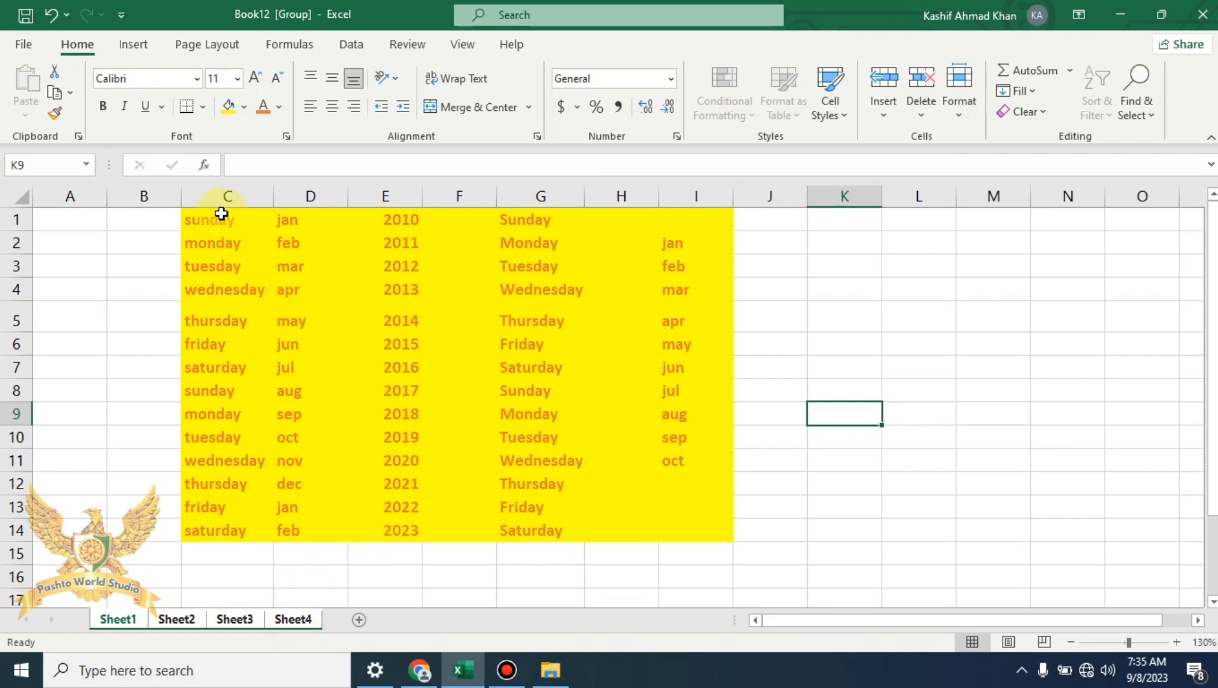
Fill C1:I14 across all grouped worksheets with contents and formats
drag(221, 213, 689, 516)
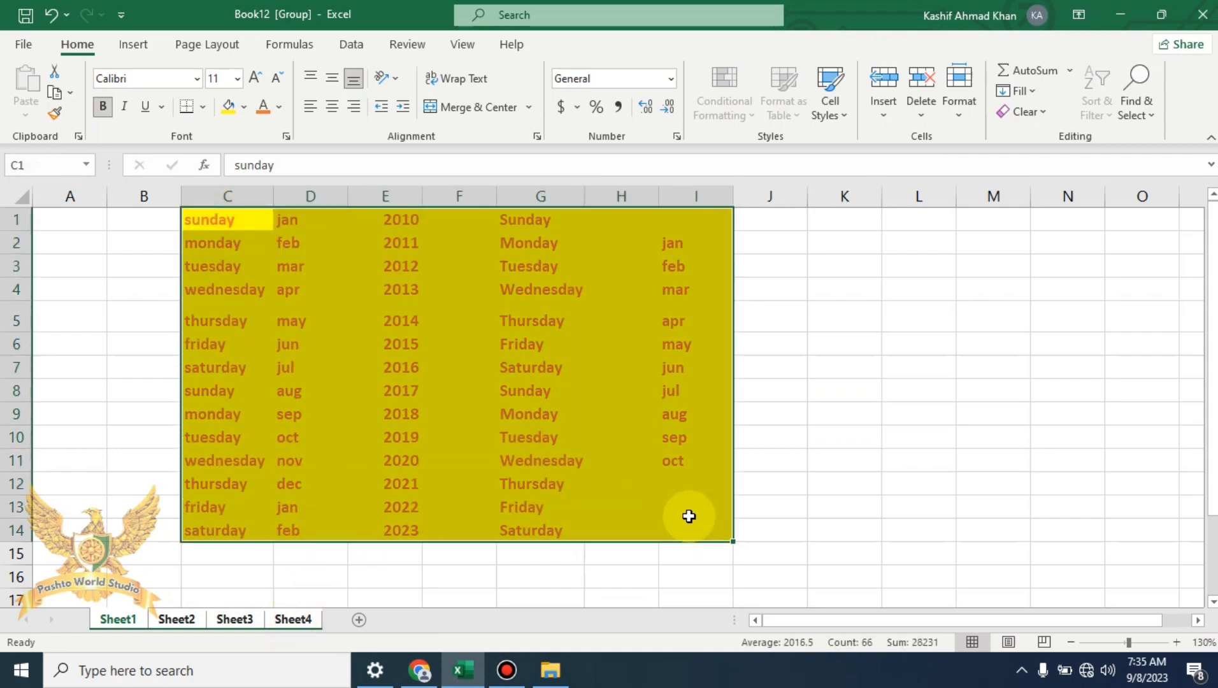
click(1035, 90)
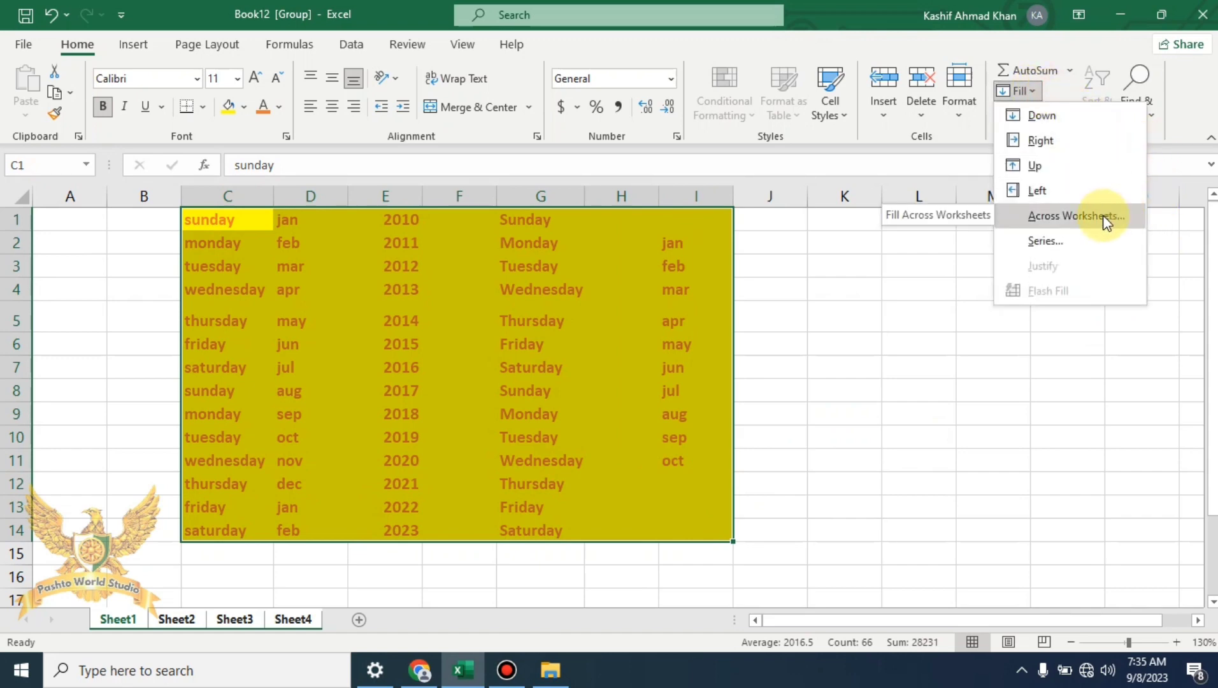
click(1076, 216)
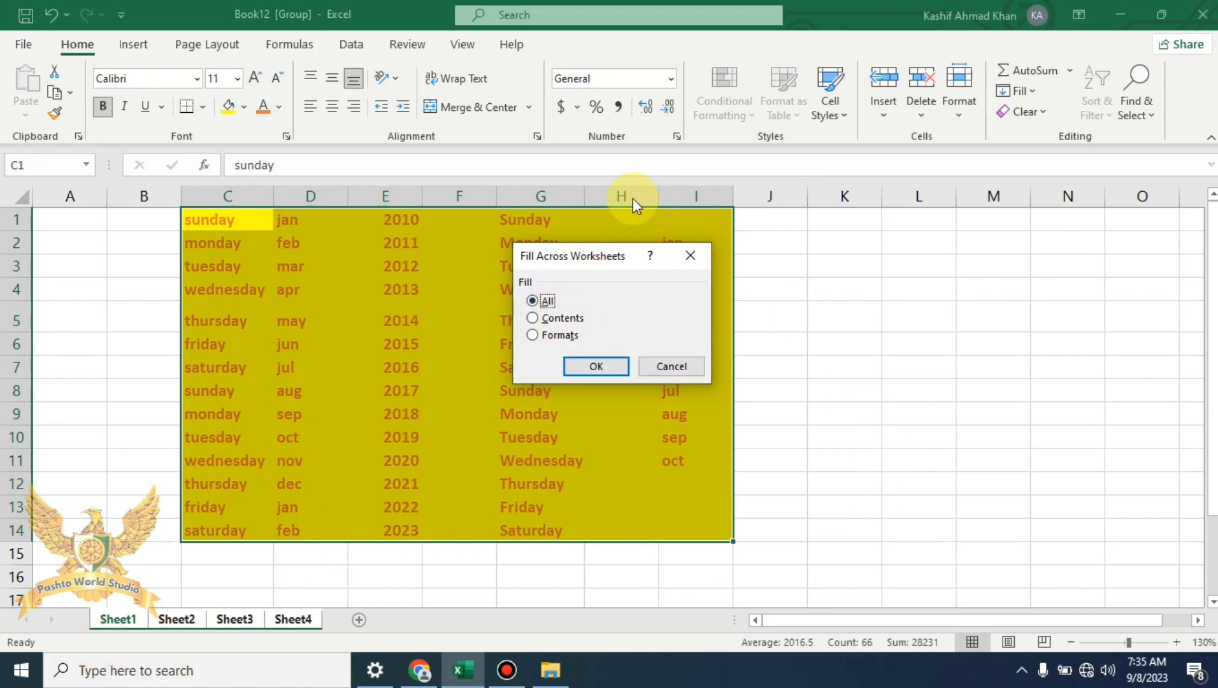
click(576, 318)
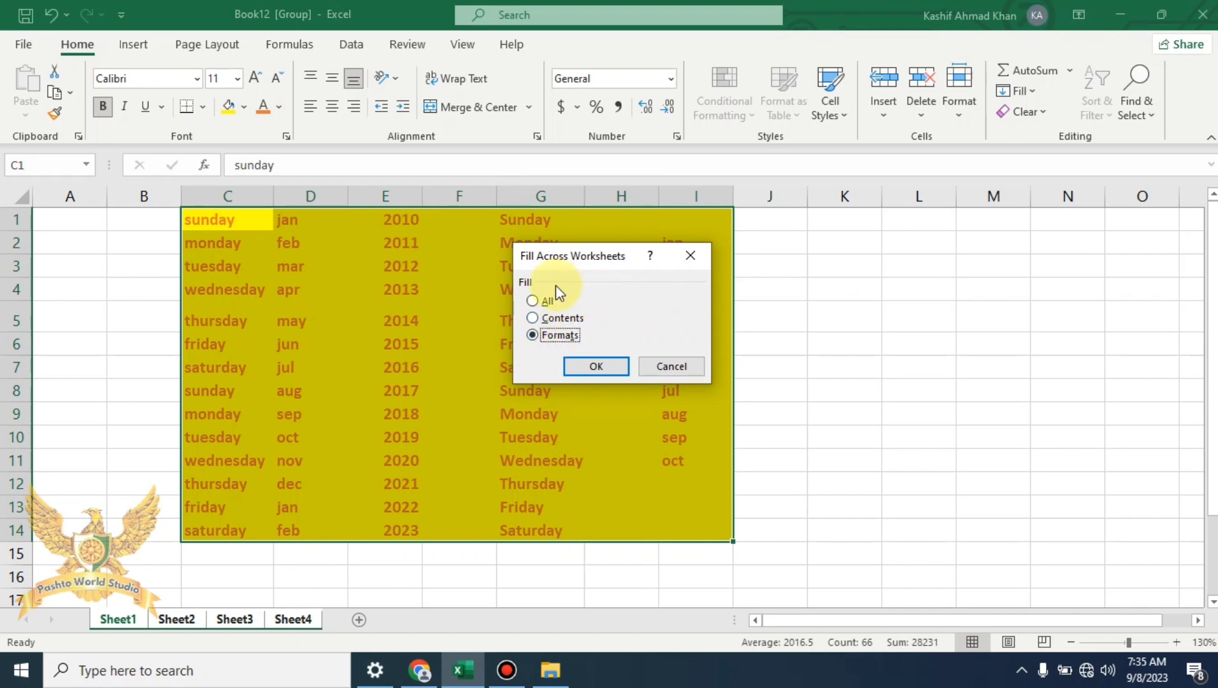
click(547, 300)
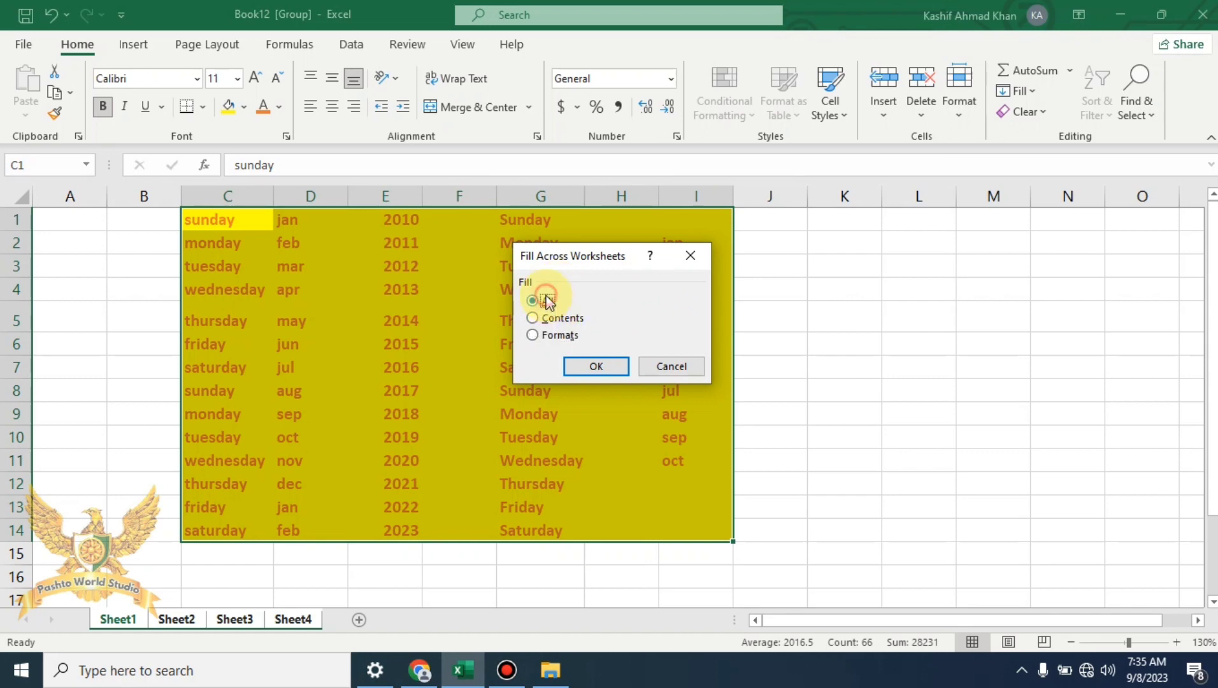
click(597, 366)
click(291, 555)
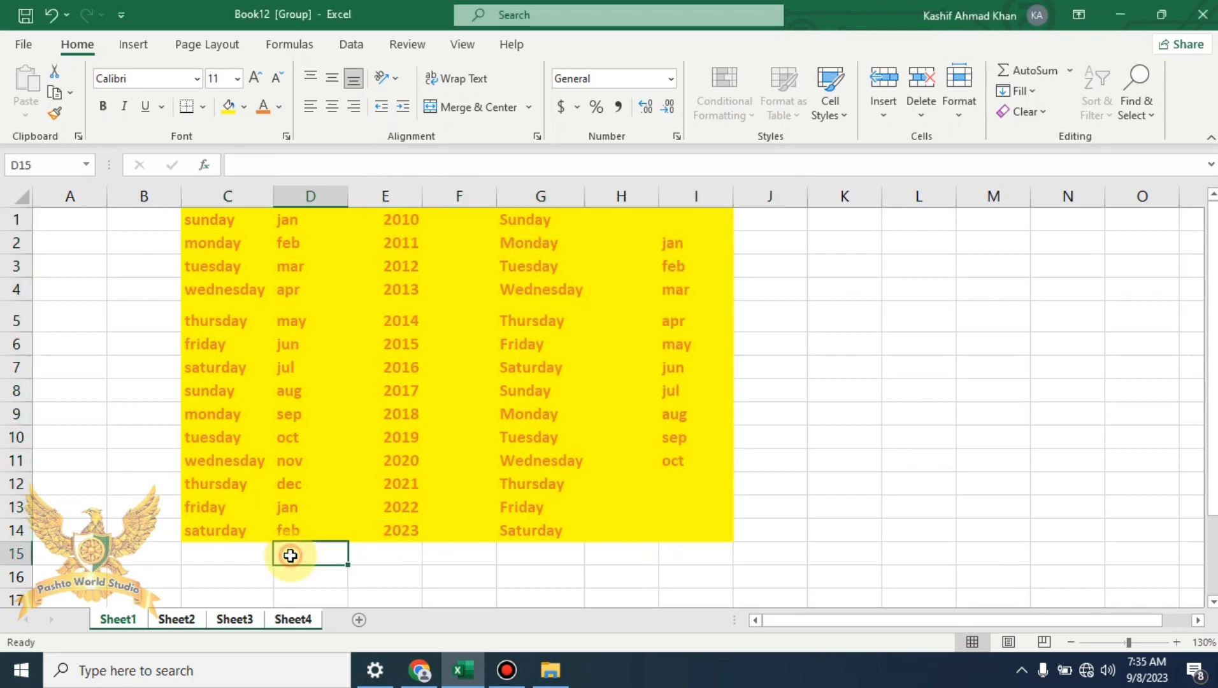
Check Sheet2, Sheet3 and Sheet4 for the copied data, then return to Sheet1
click(178, 619)
click(237, 619)
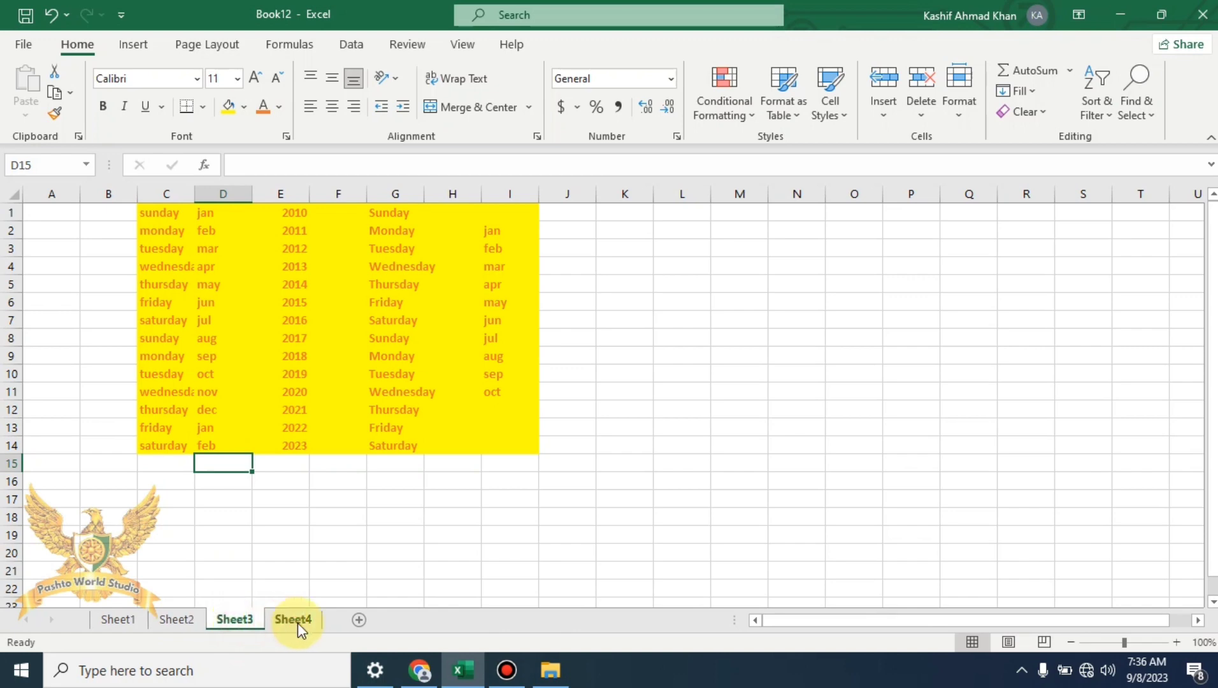
click(296, 620)
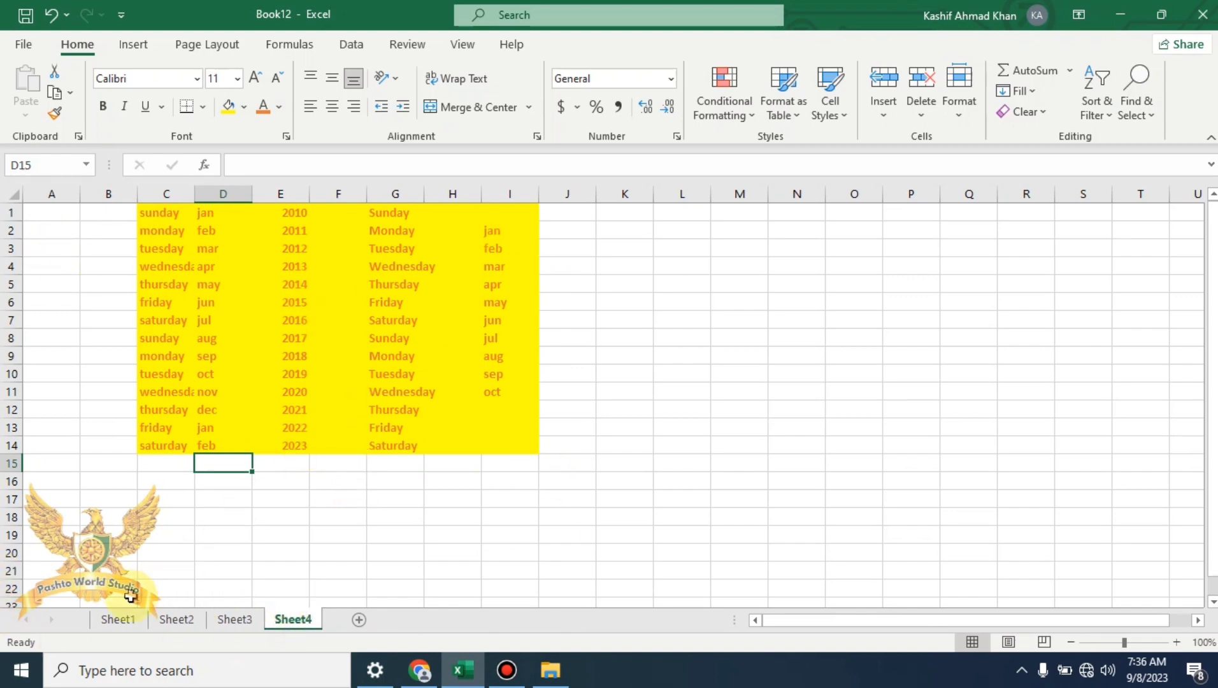
click(122, 626)
key(ctrl+a)
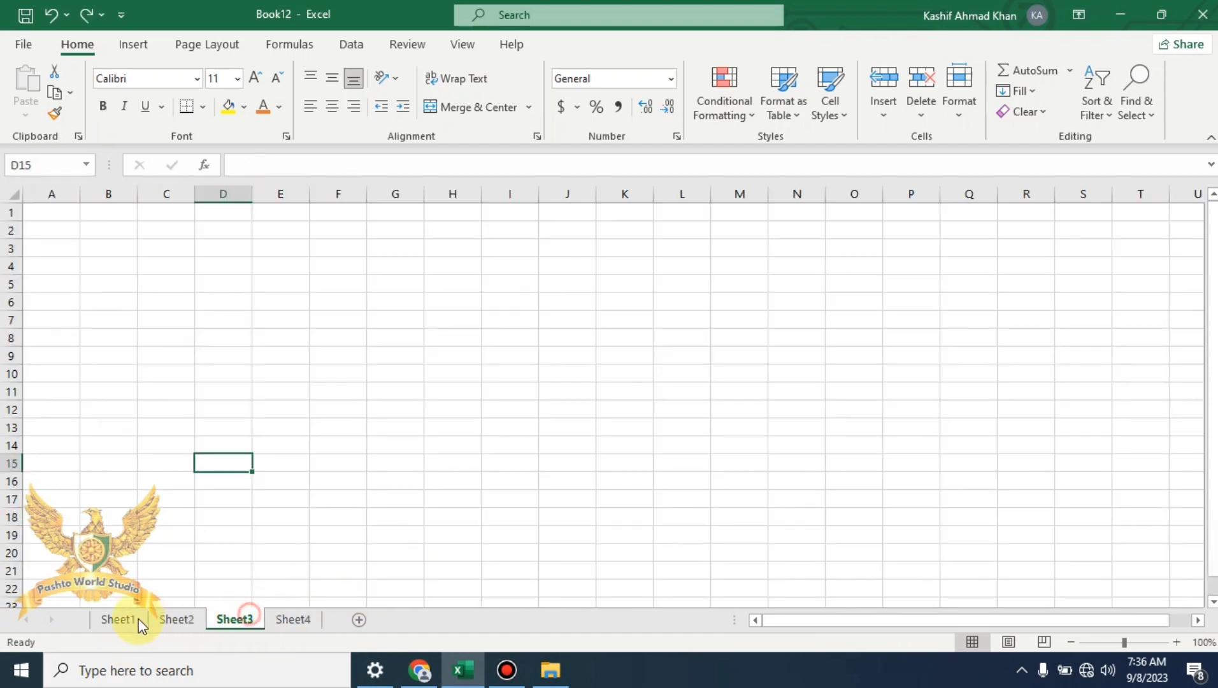
click(121, 620)
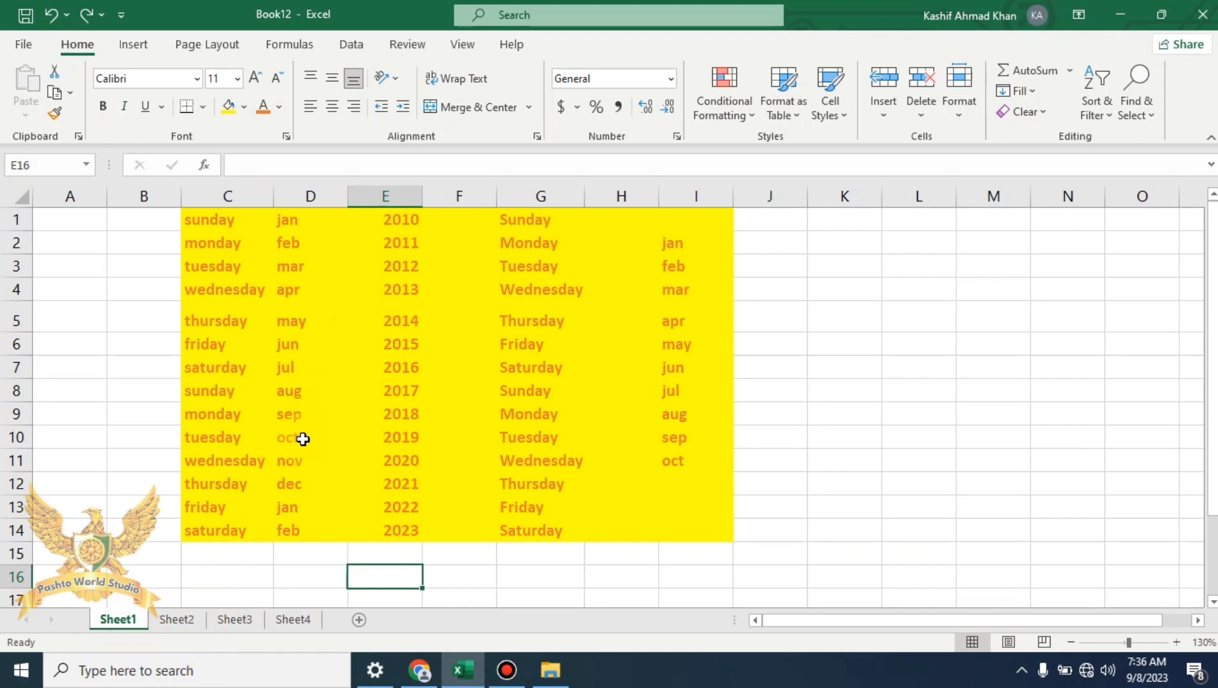
Regroup Sheet2, Sheet3 and Sheet4 with Sheet1
ctrl+click(175, 618)
ctrl+click(233, 621)
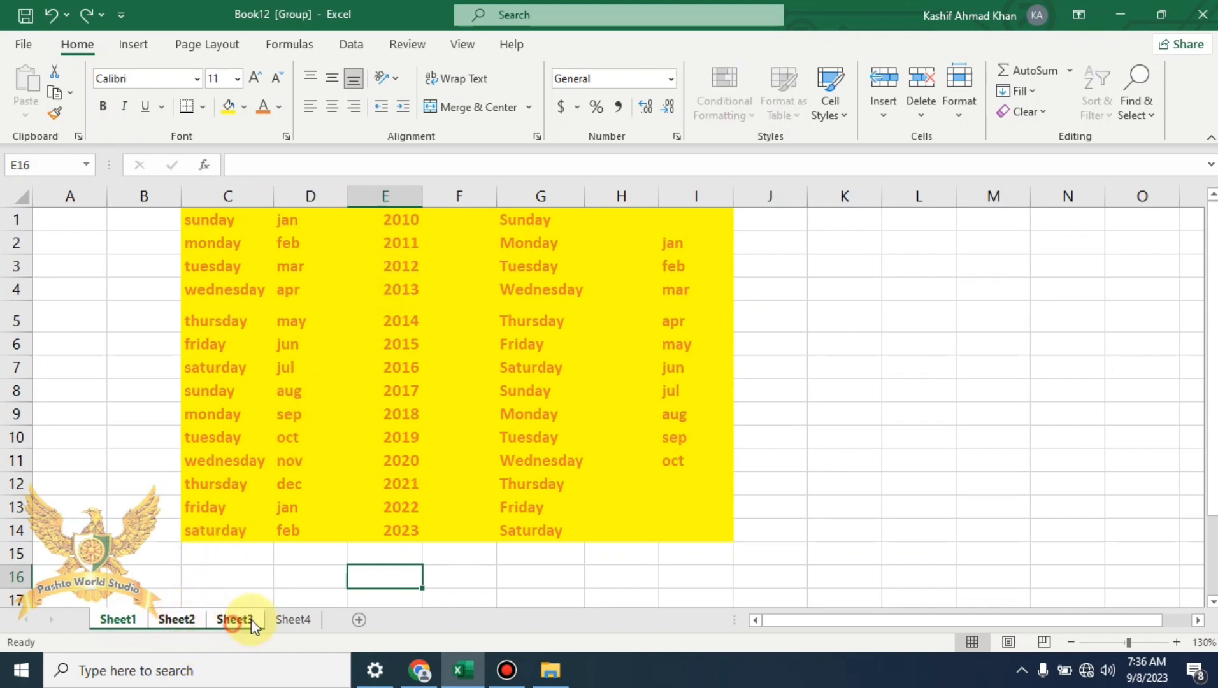
ctrl+click(302, 622)
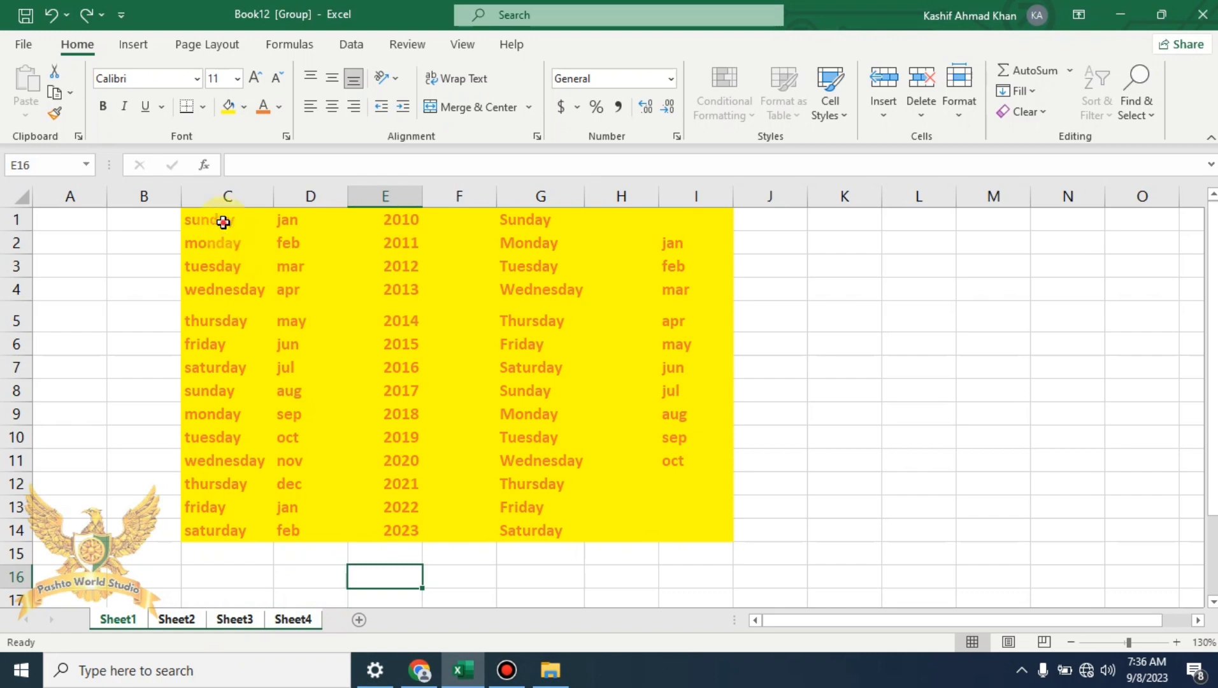
drag(222, 221, 707, 530)
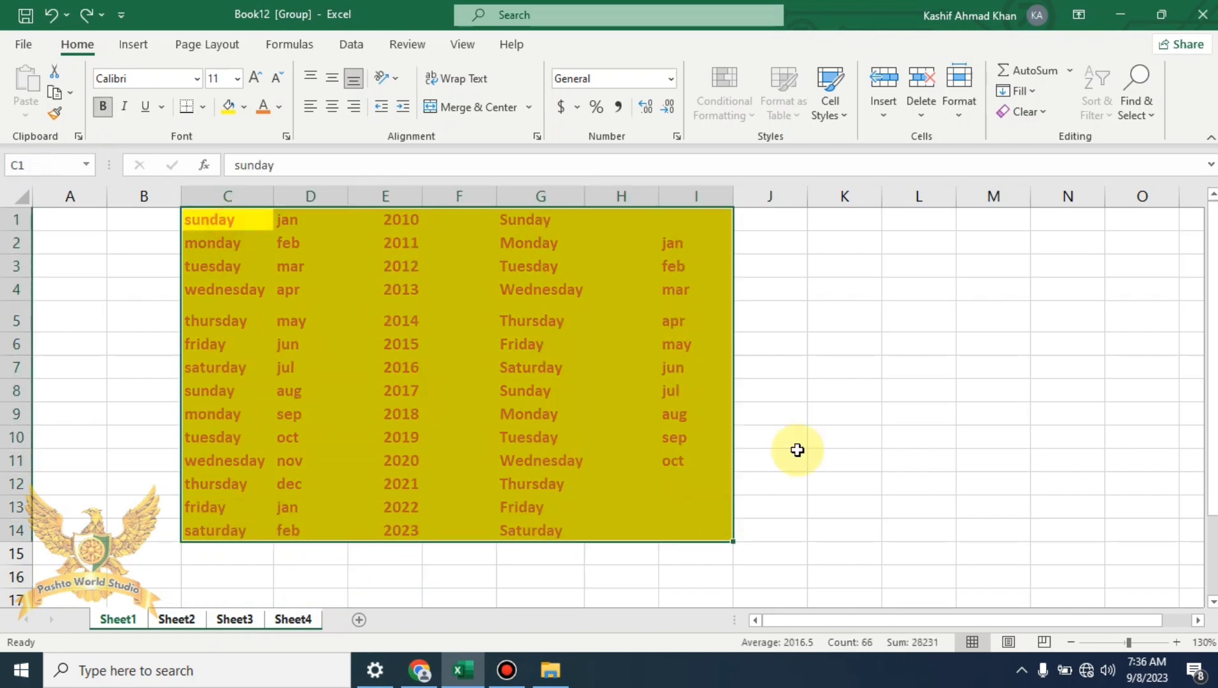
click(1030, 91)
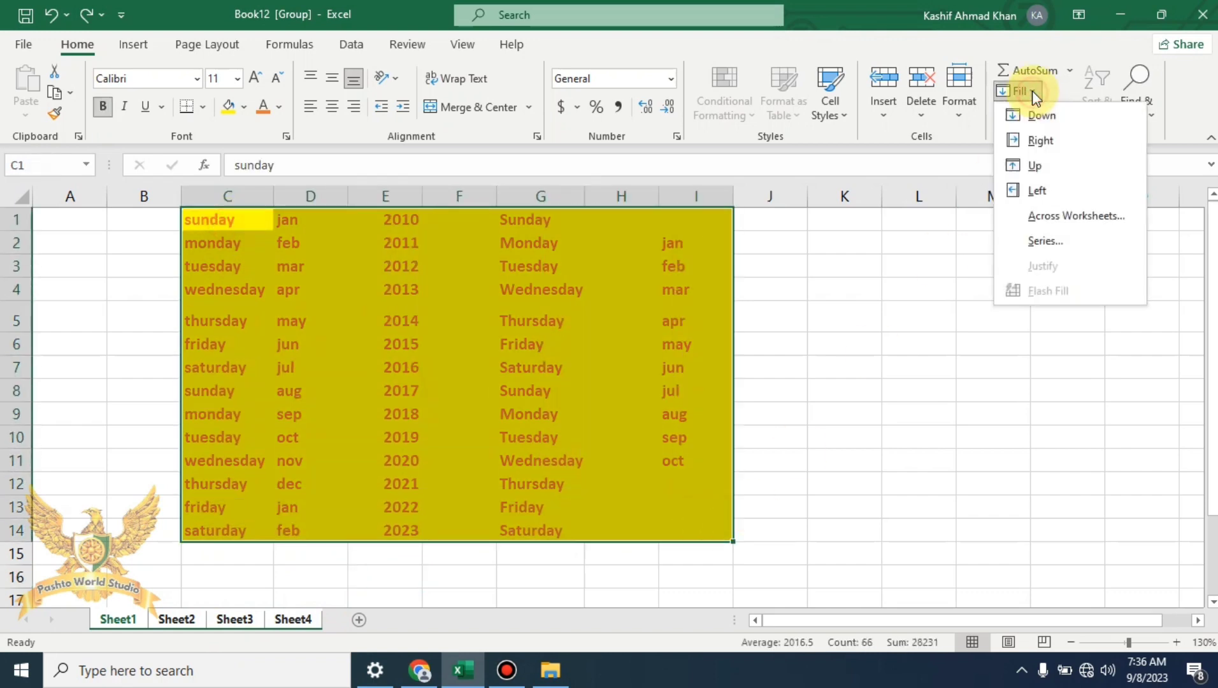
click(1119, 224)
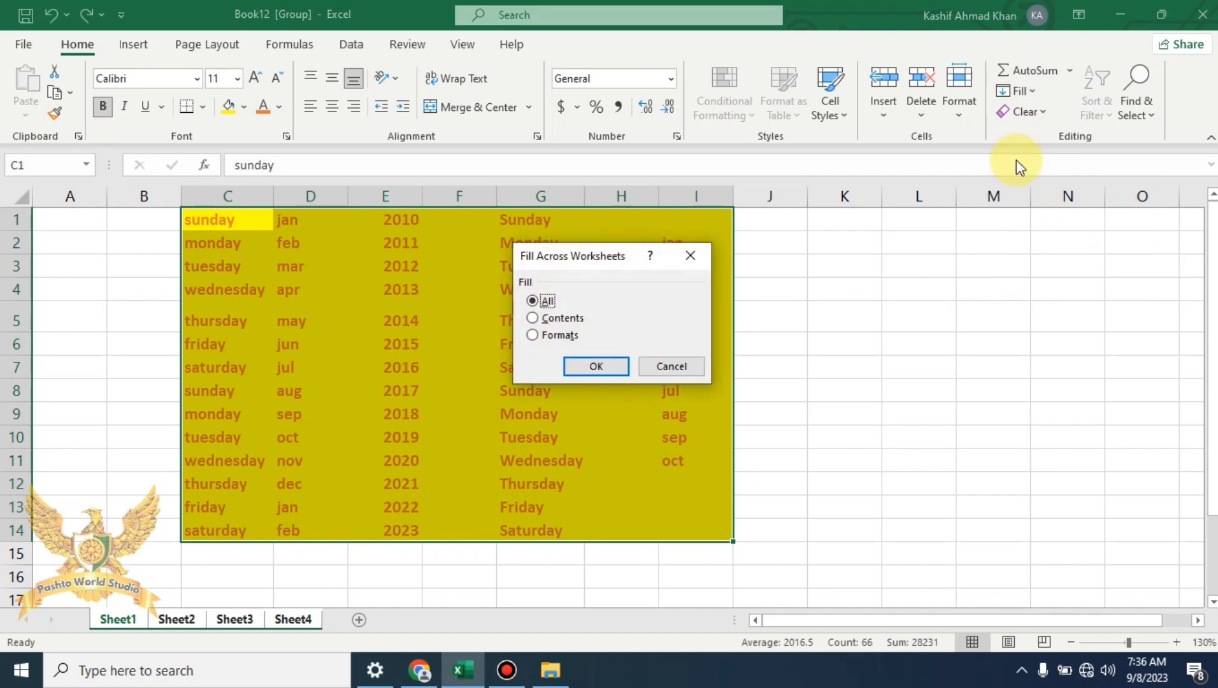
click(595, 367)
click(366, 551)
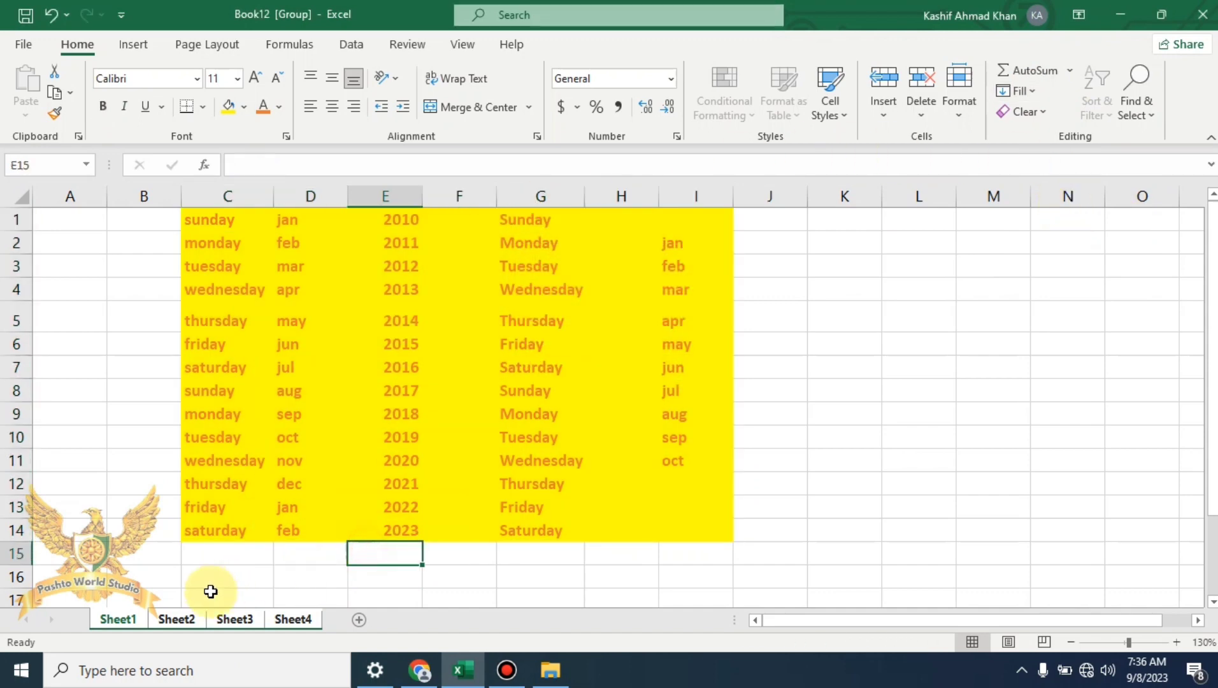
click(177, 619)
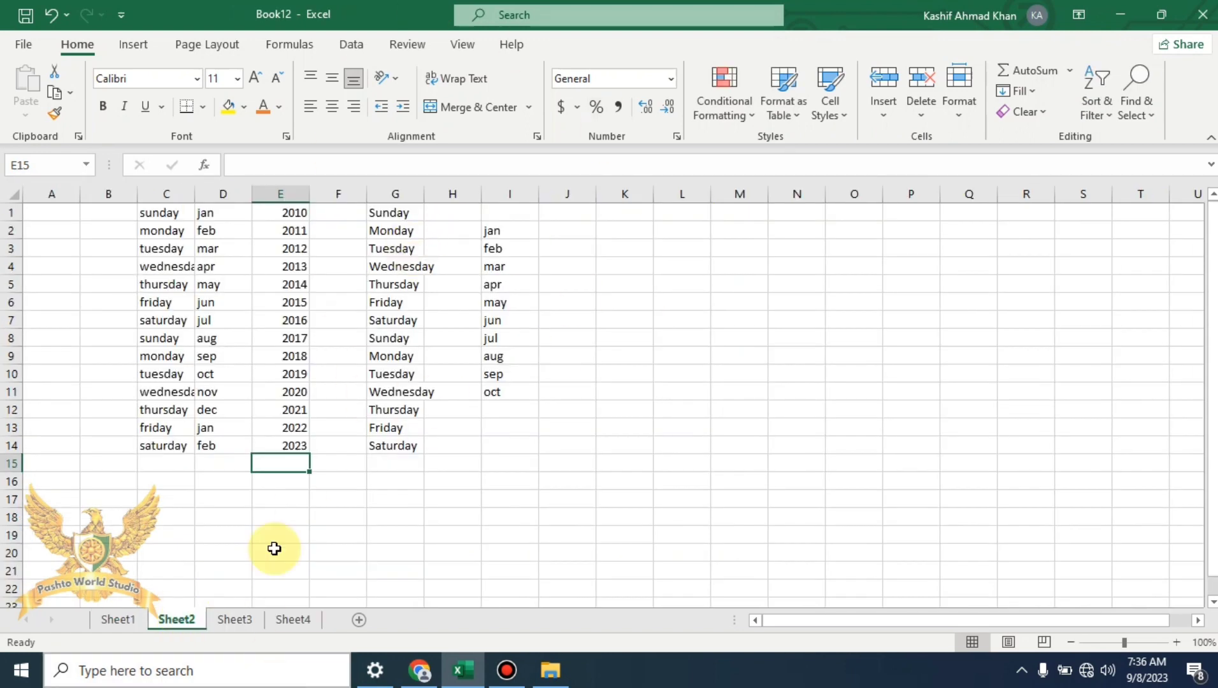
click(237, 618)
click(116, 619)
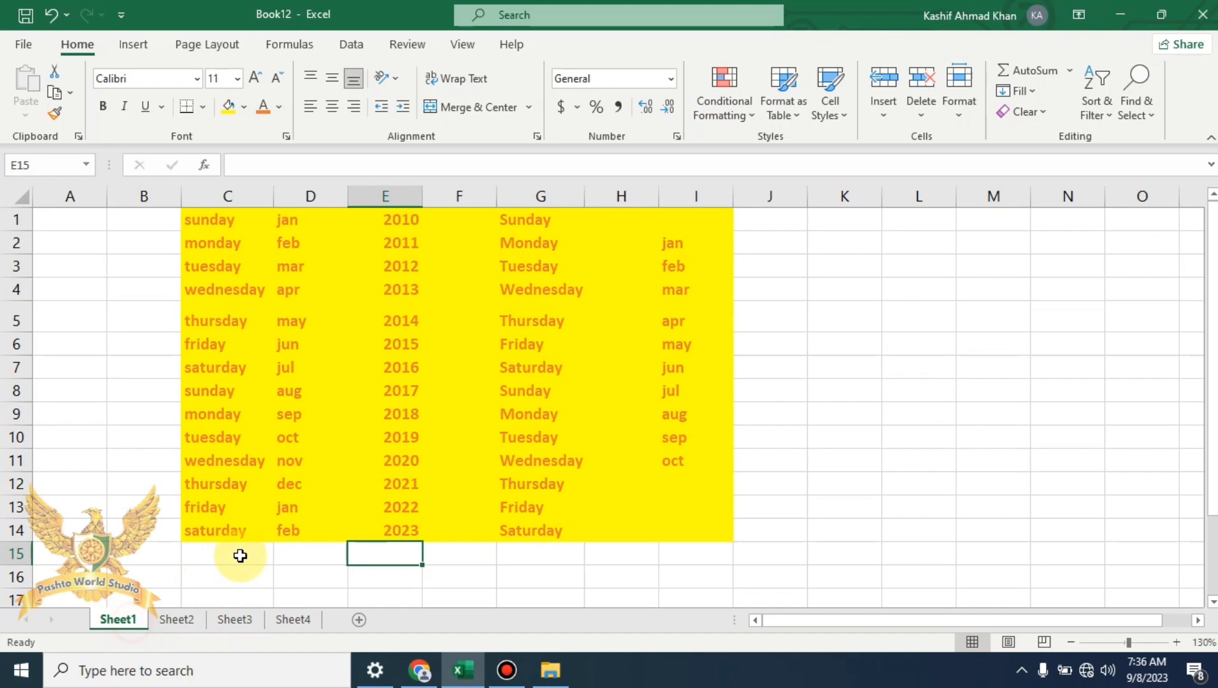
click(174, 617)
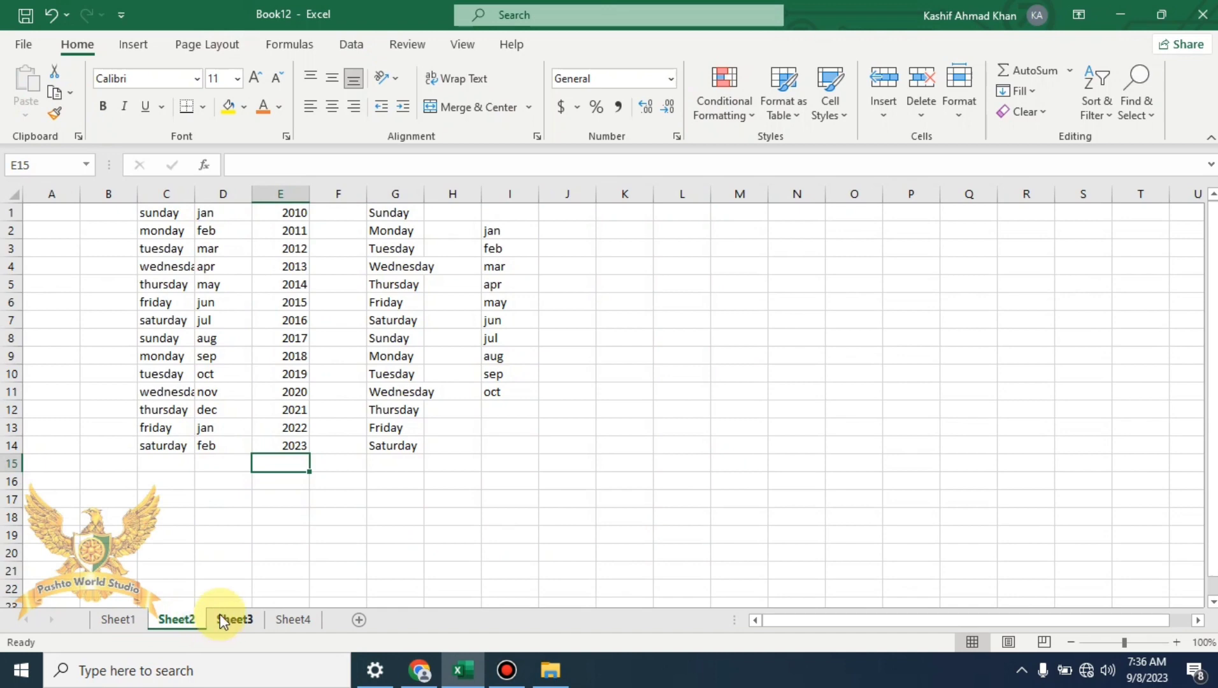
key(ctrl+Page_Up)
click(177, 619)
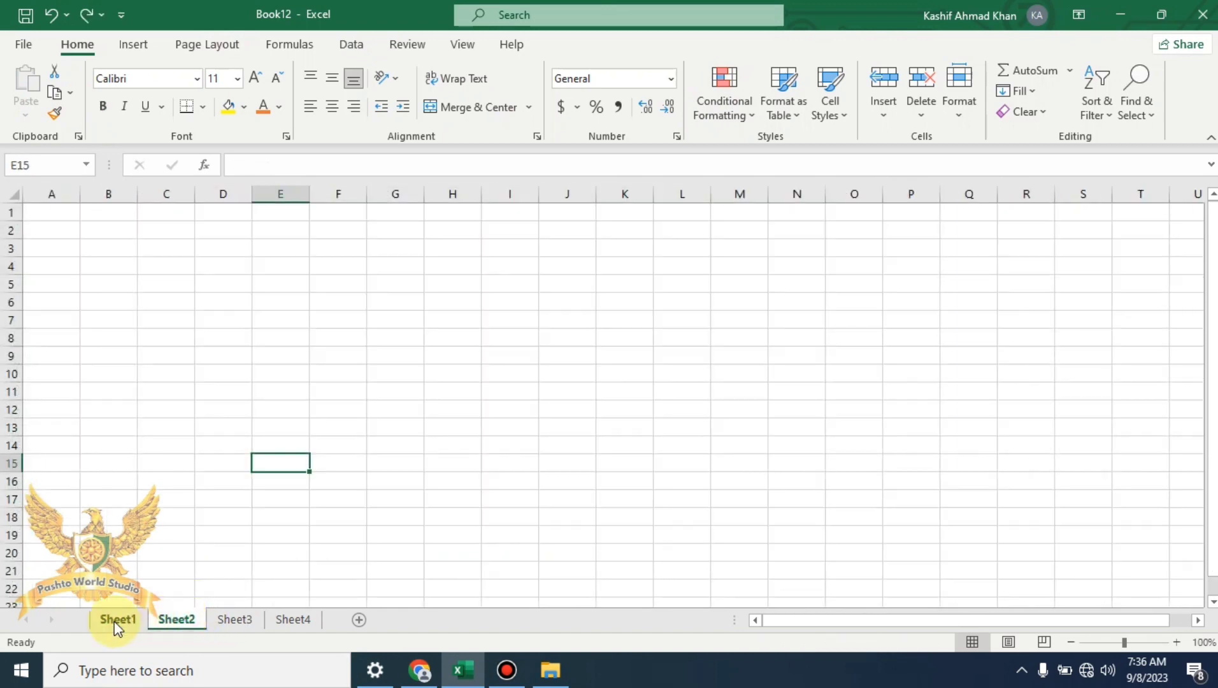
click(117, 619)
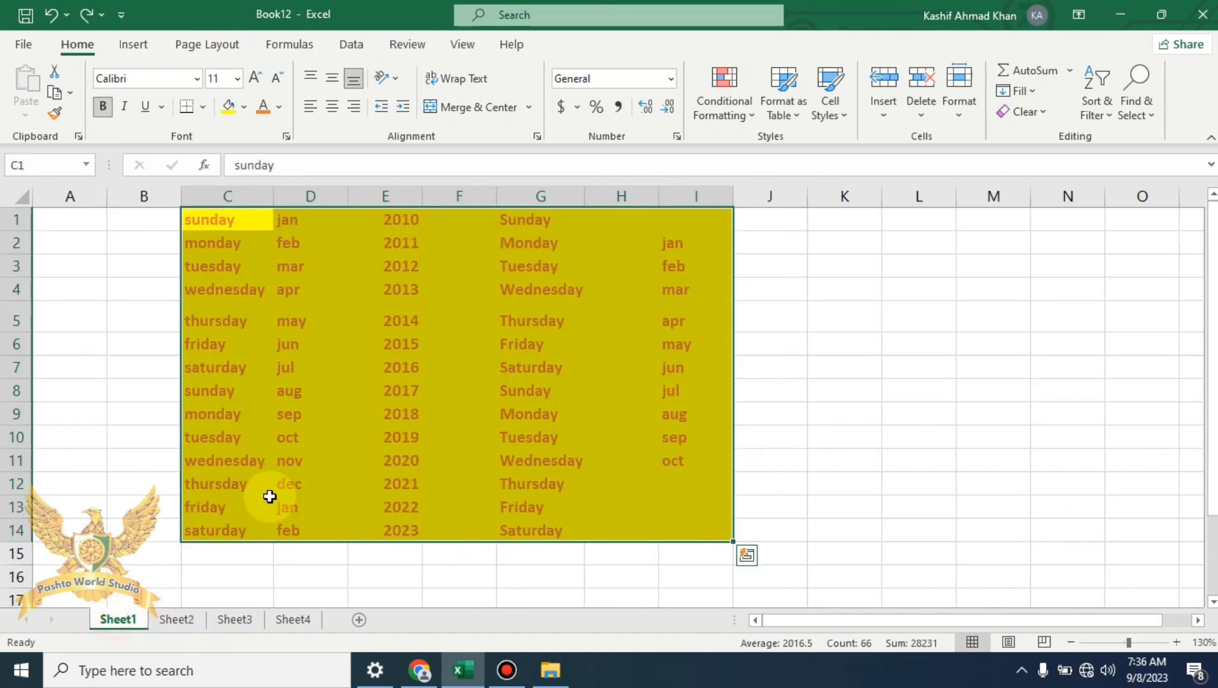
Justify the column C weekdays into joined lines and autofit column C
click(1036, 91)
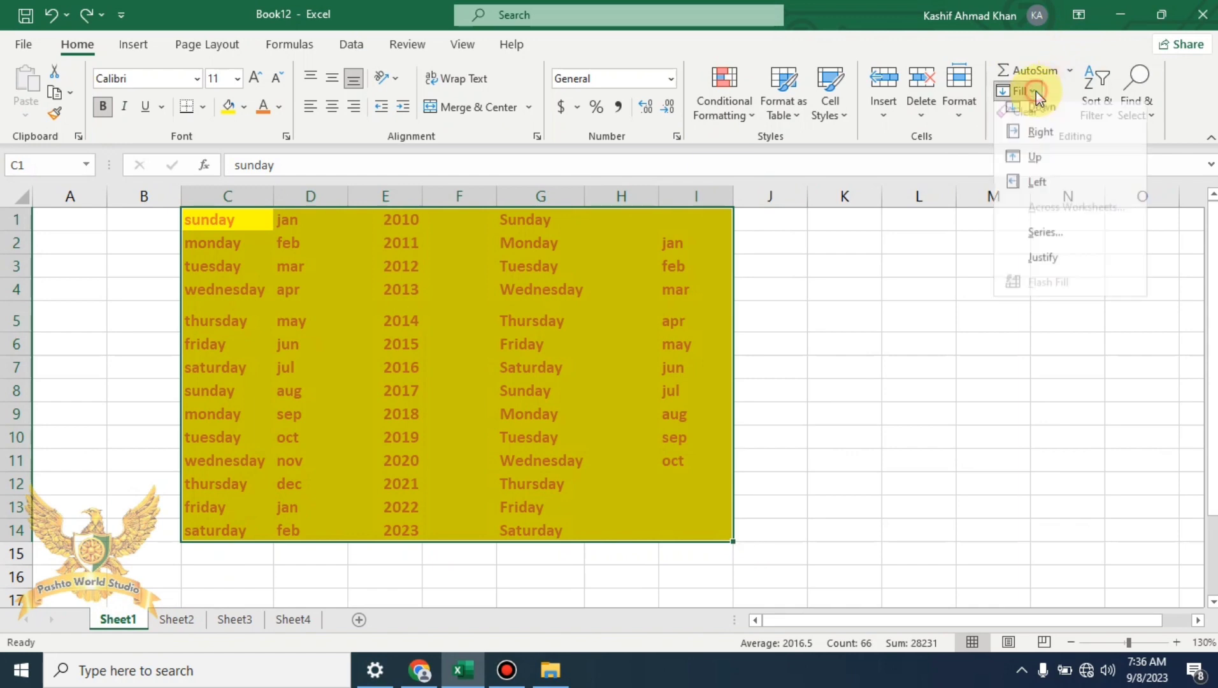
click(917, 266)
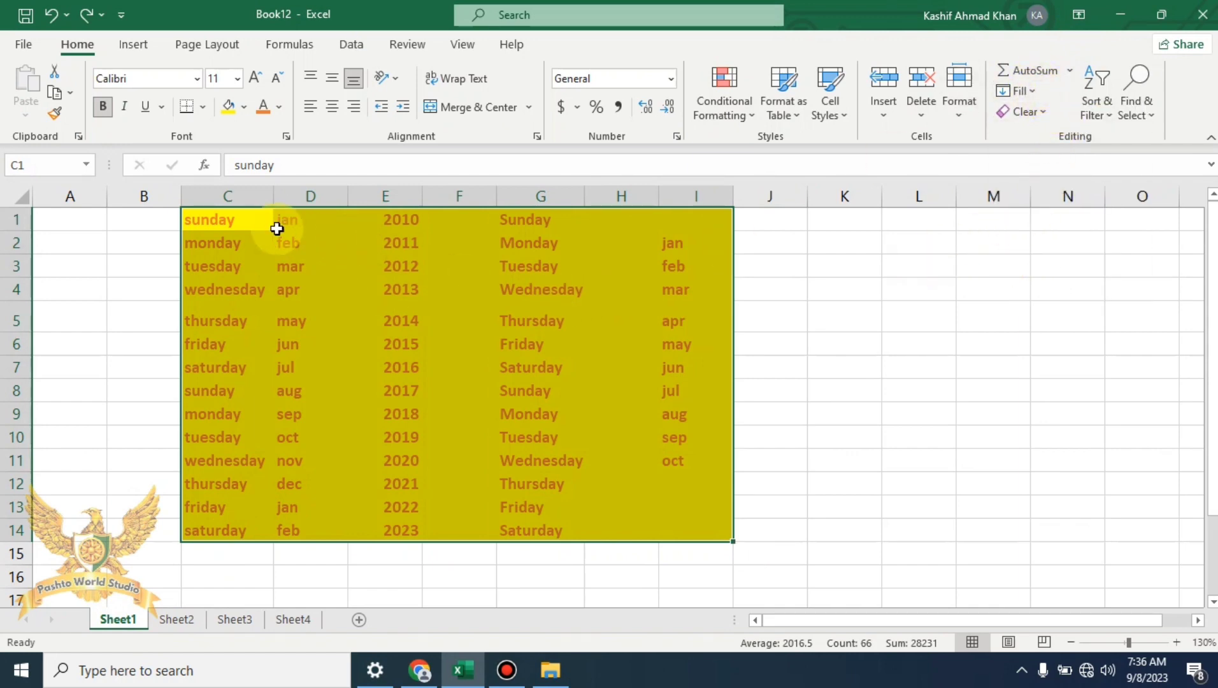
drag(267, 223, 695, 525)
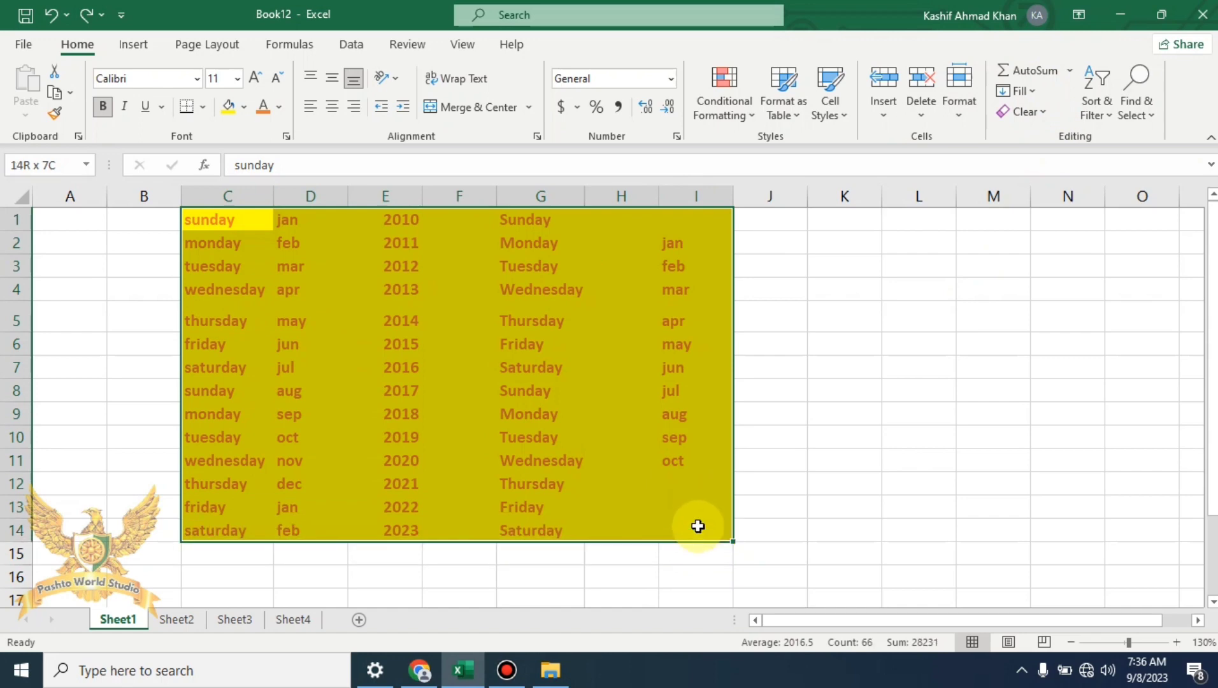
click(1019, 91)
click(1068, 264)
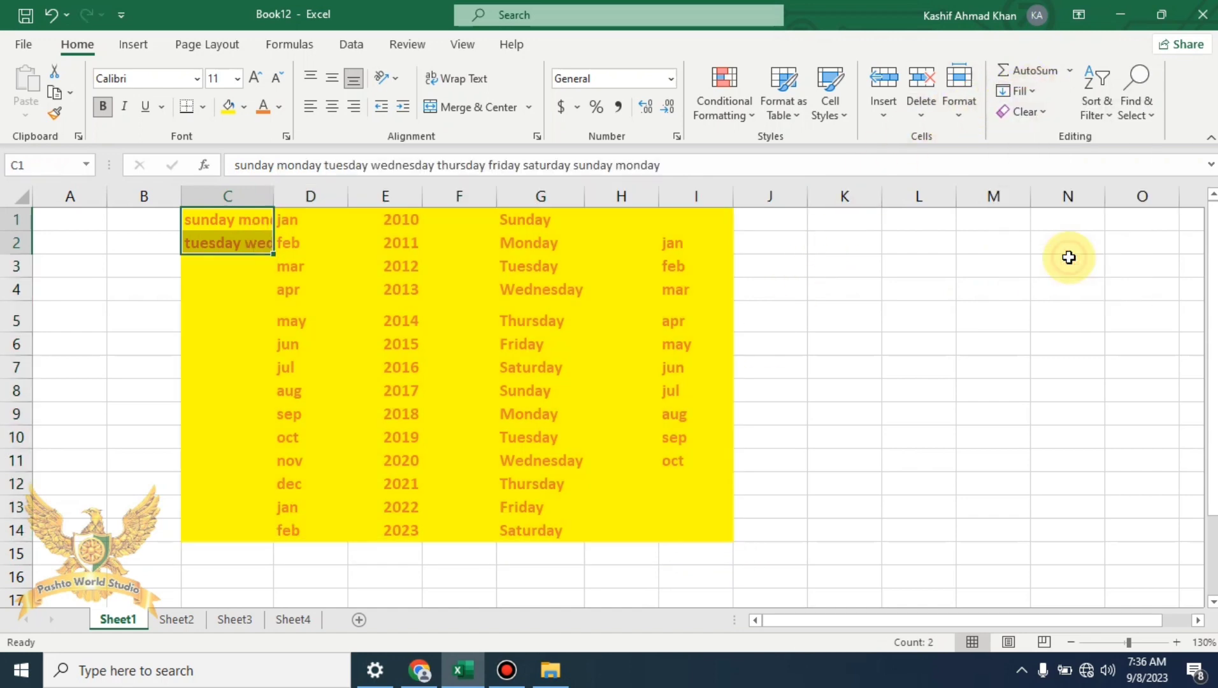
click(804, 385)
click(283, 196)
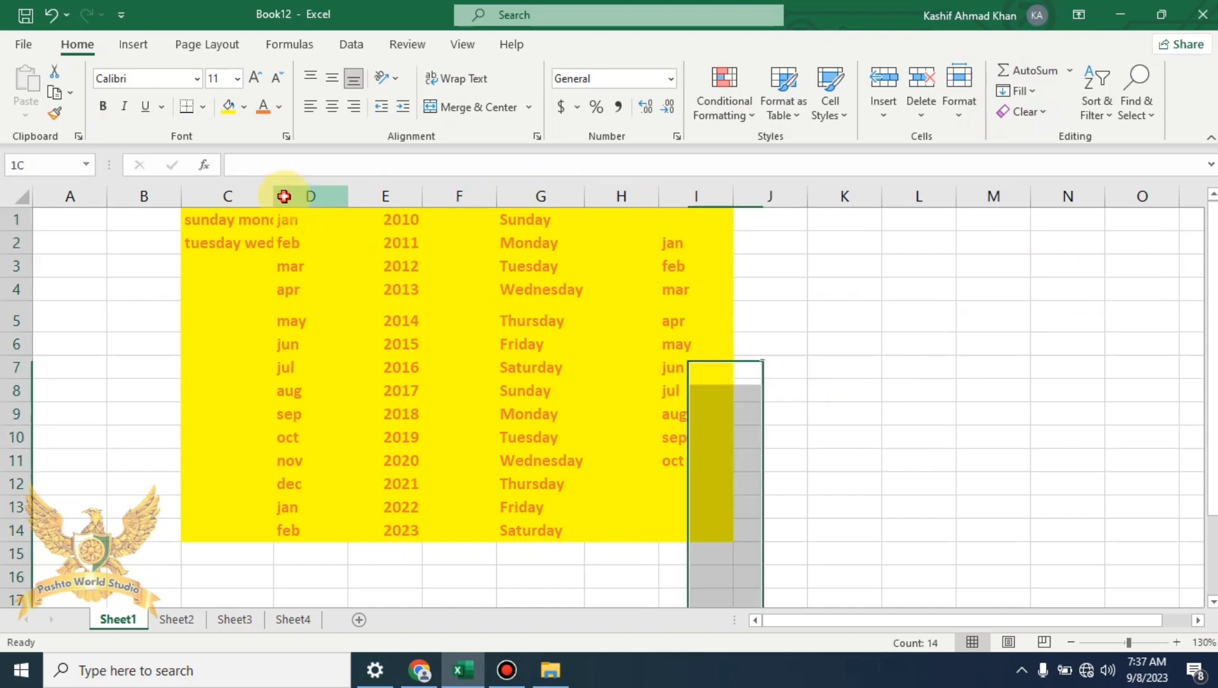
double_click(273, 197)
click(271, 221)
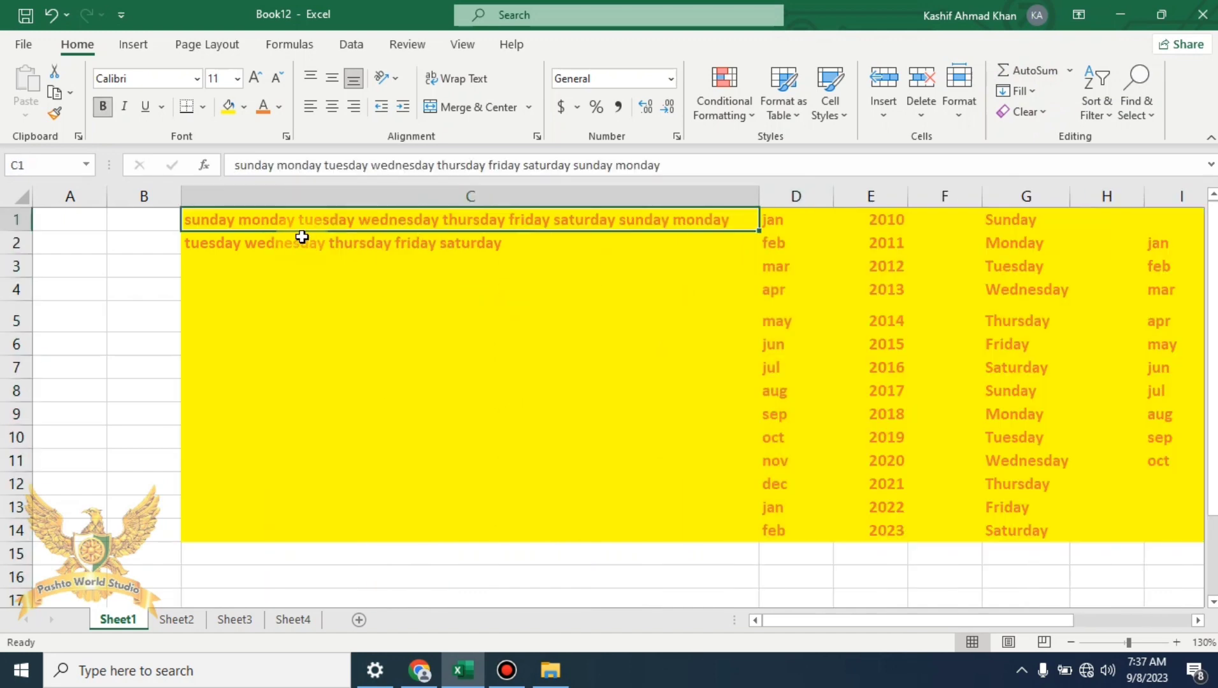
Justify the months in D1:D14 into paired lines and widen column D
click(805, 220)
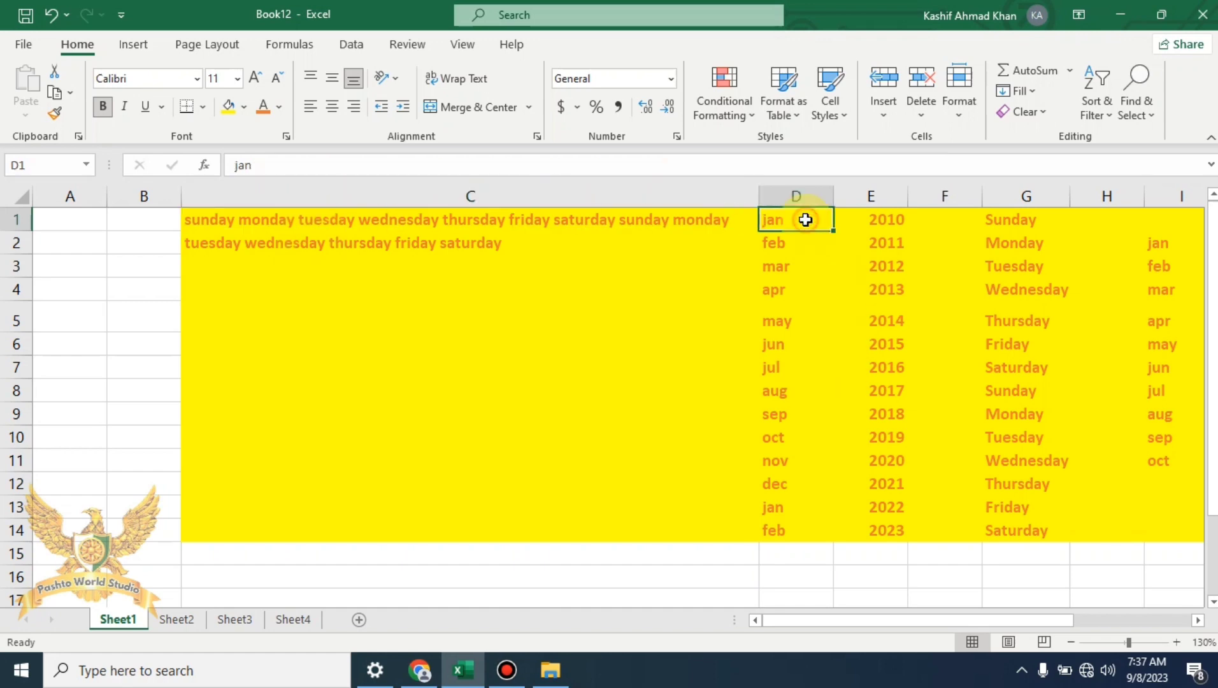
drag(807, 248, 815, 551)
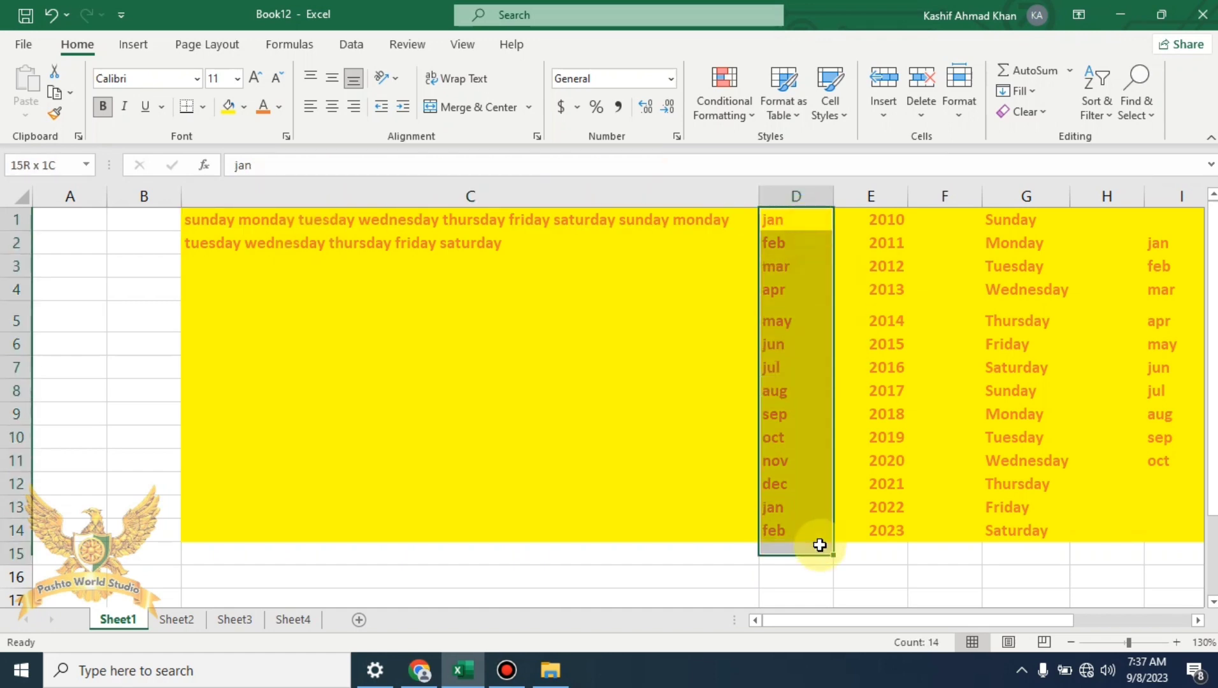
click(1036, 96)
click(1077, 263)
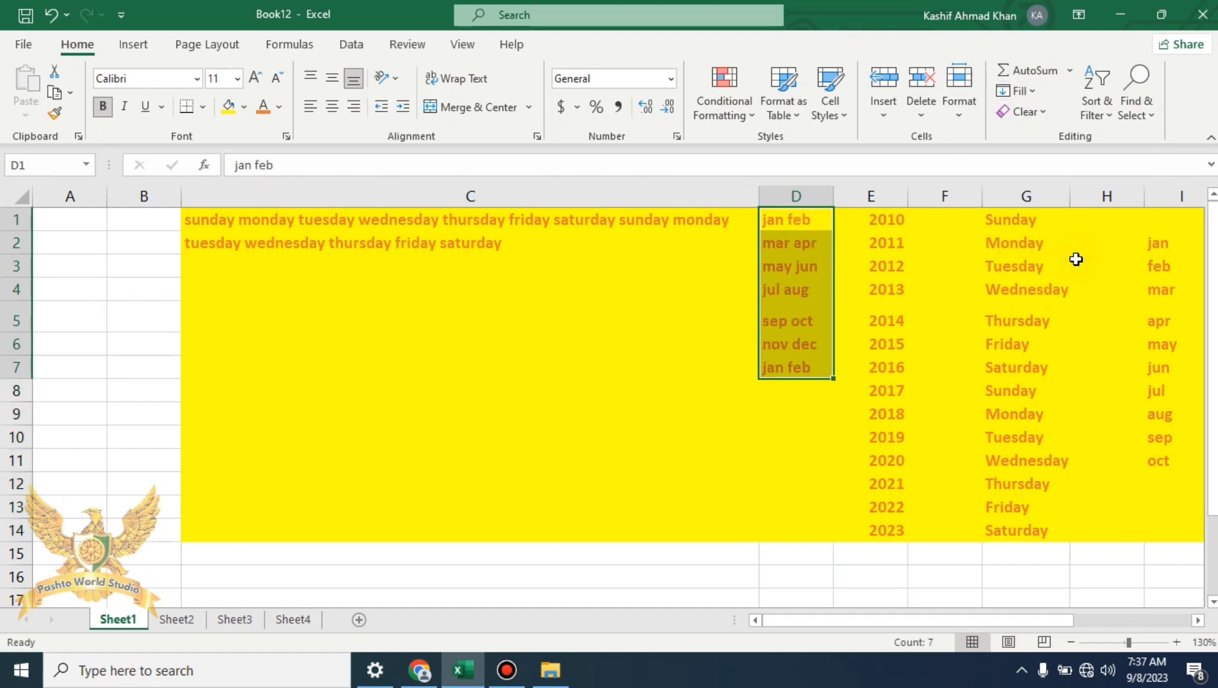
click(814, 486)
drag(834, 196, 874, 196)
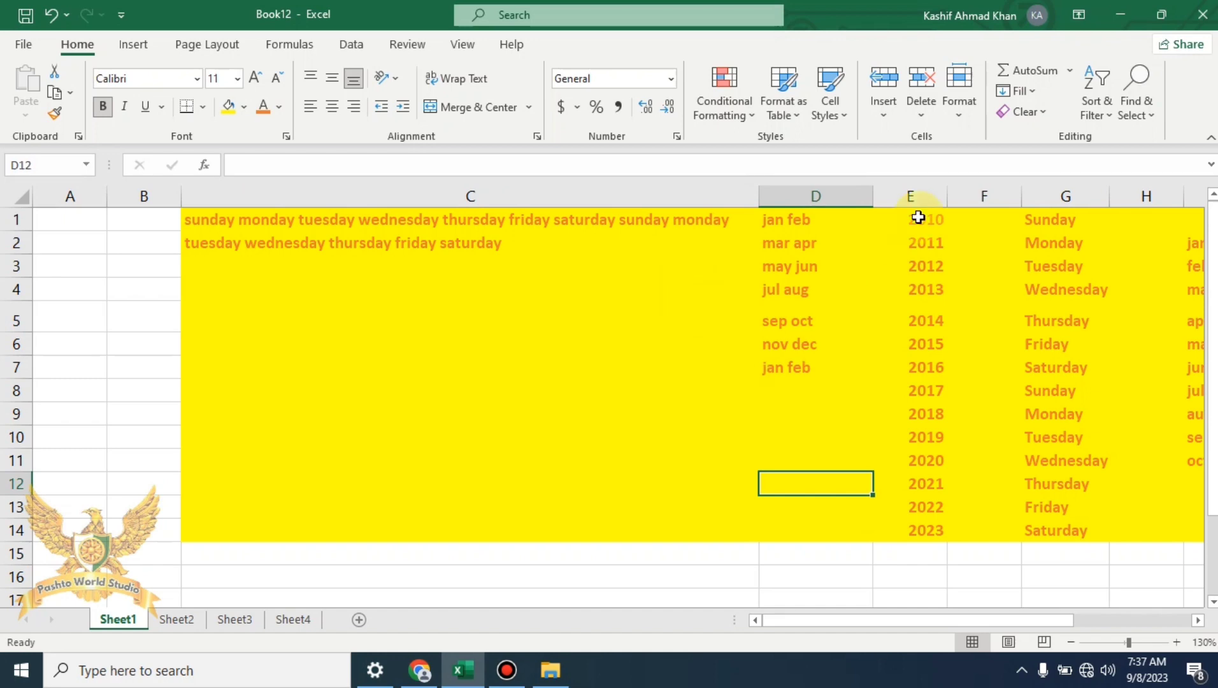
click(1039, 113)
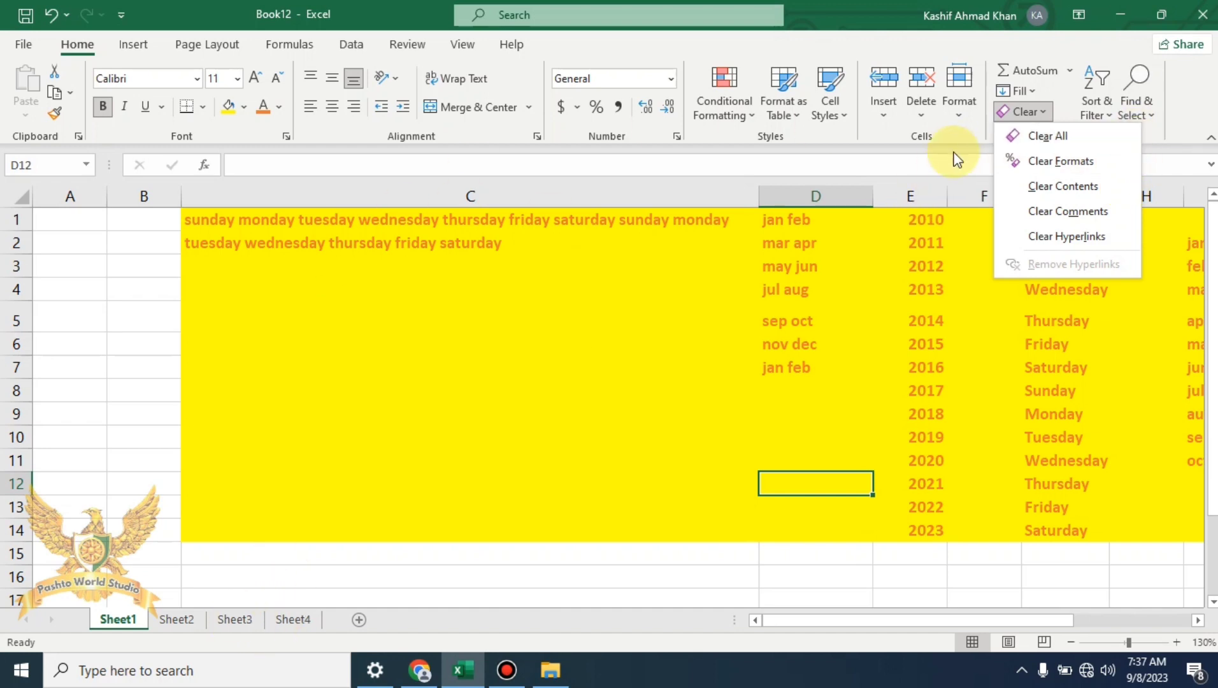
Clear All contents and formatting from C1:I14 and narrow column C
click(1050, 138)
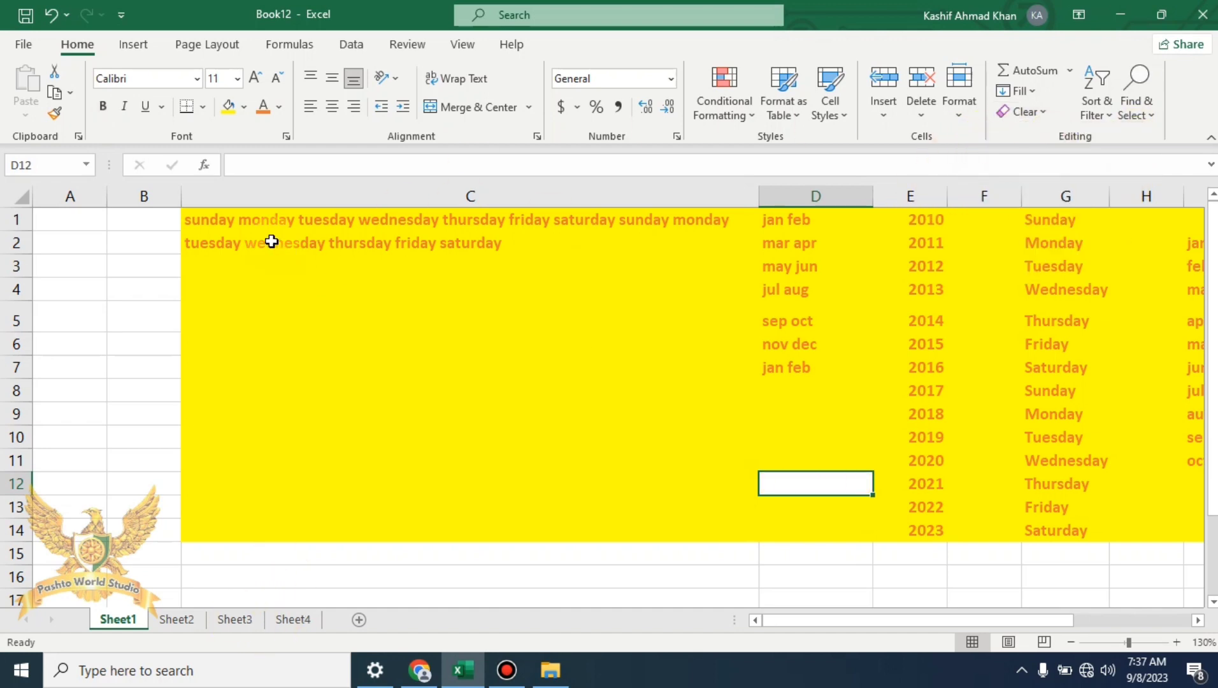
drag(247, 220, 473, 533)
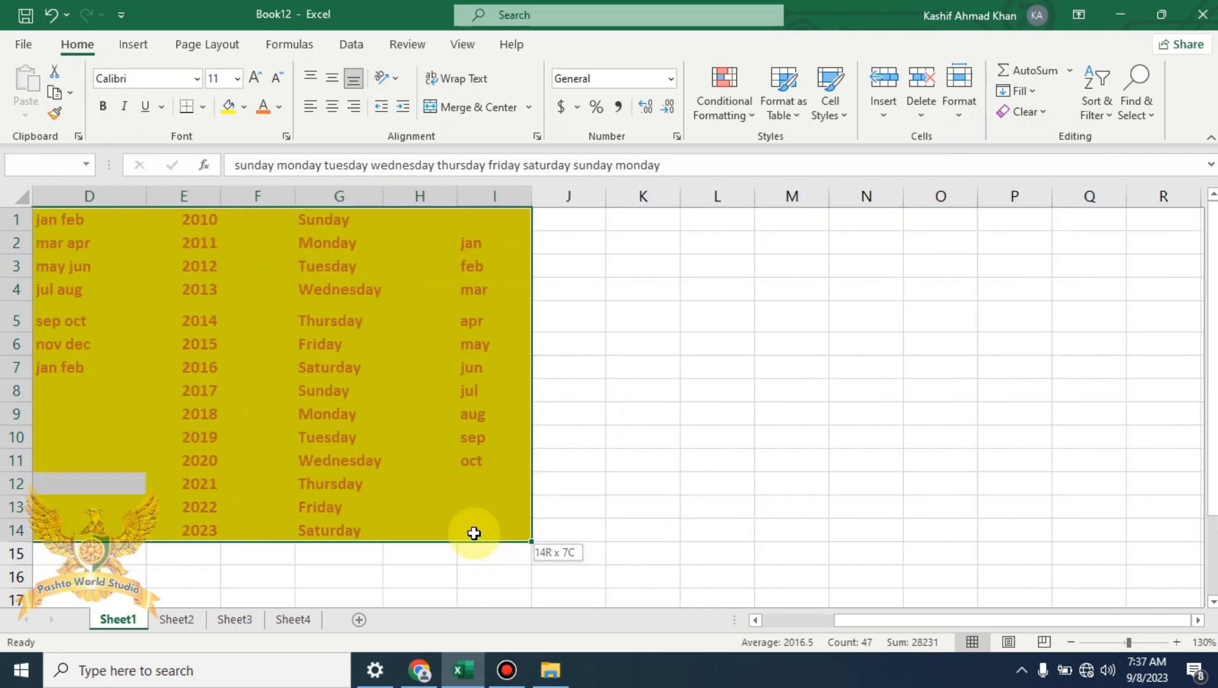
click(1038, 108)
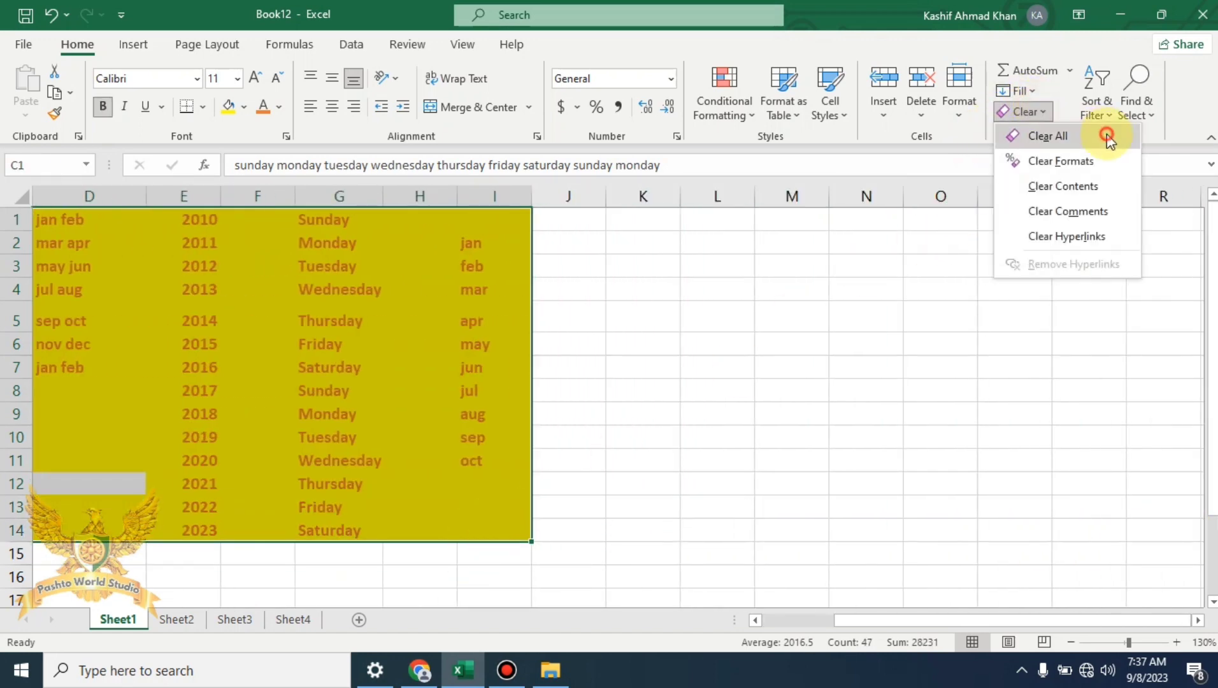
click(1098, 132)
drag(759, 195, 324, 213)
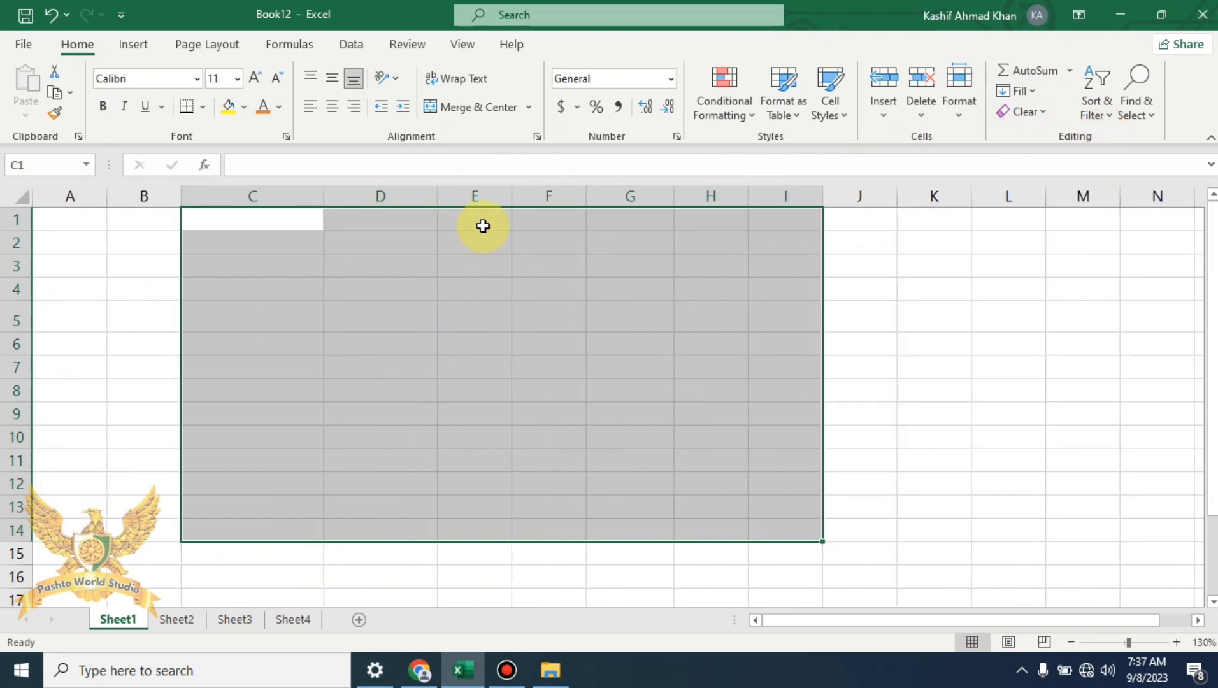
click(1039, 112)
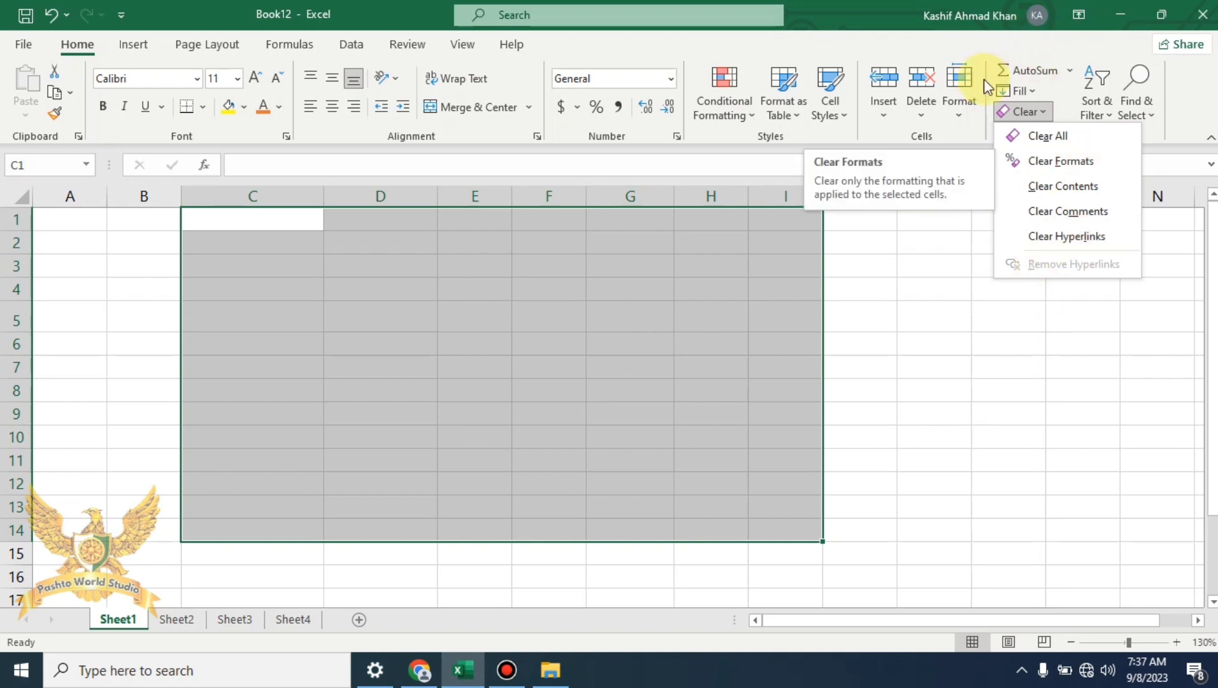
click(1068, 476)
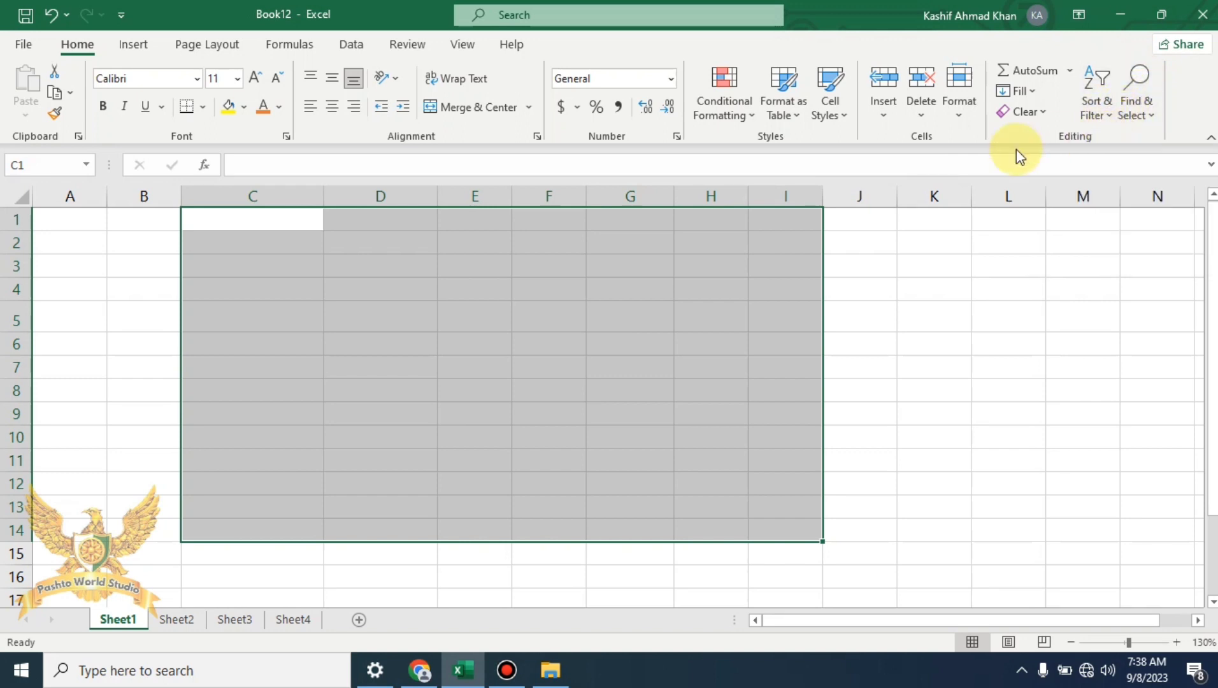
click(874, 294)
click(297, 223)
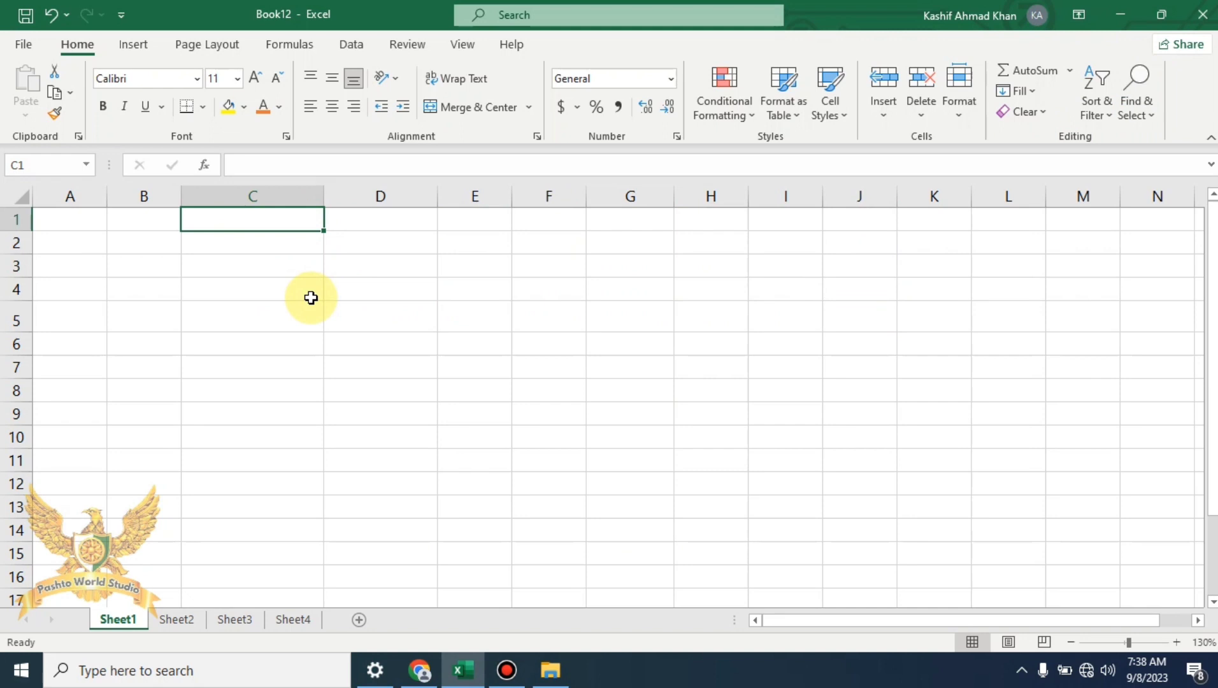
Enter five sample first names down C1:C5
text(as )
text(d)
key(Return)
text(ahma)
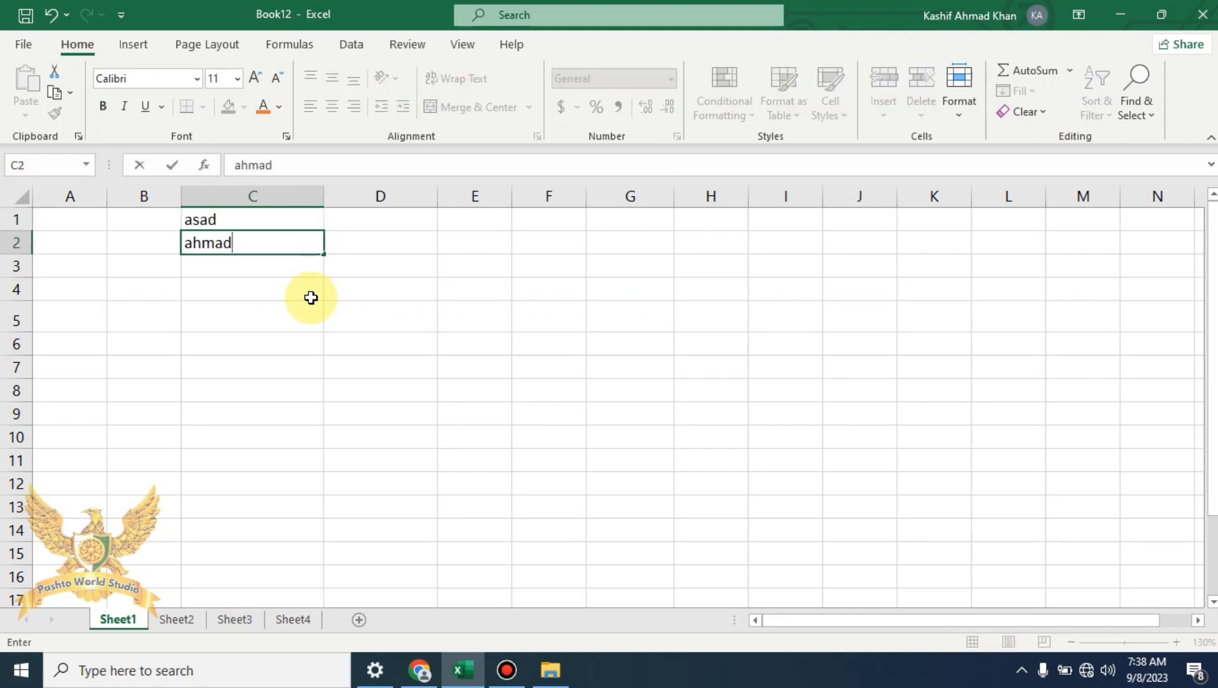
key(Return)
text(zeb)
key(Return)
text(khan)
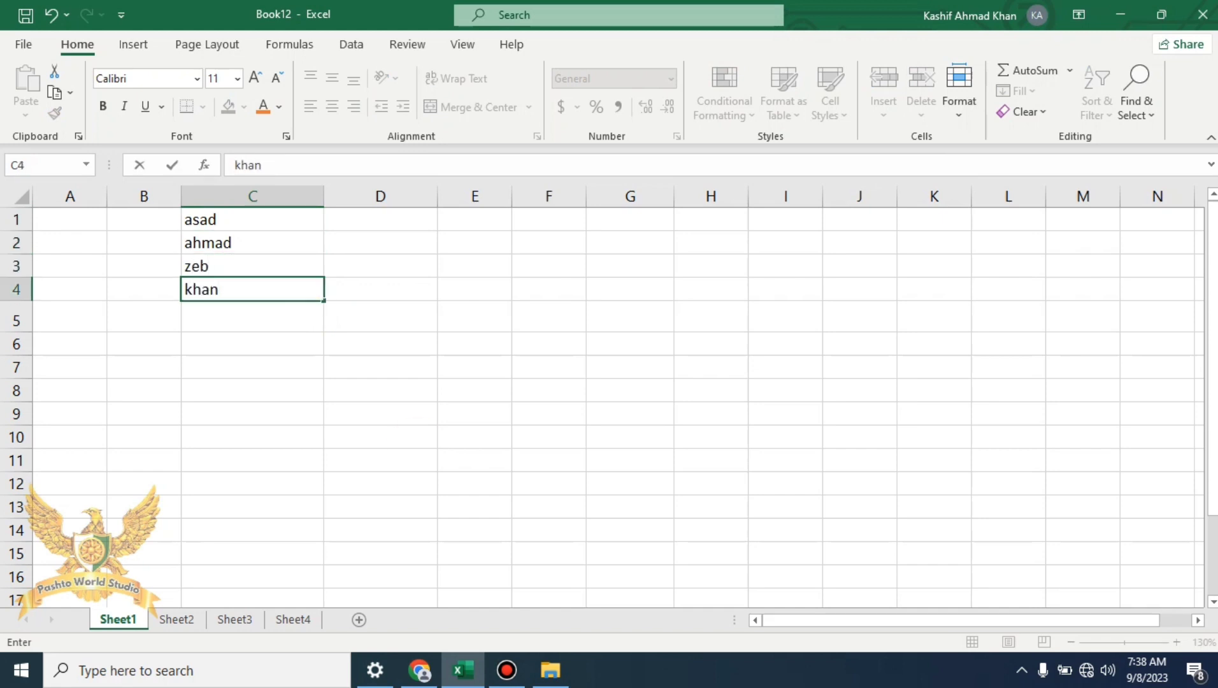
key(Return)
text(muhmaaammad)
key(Return)
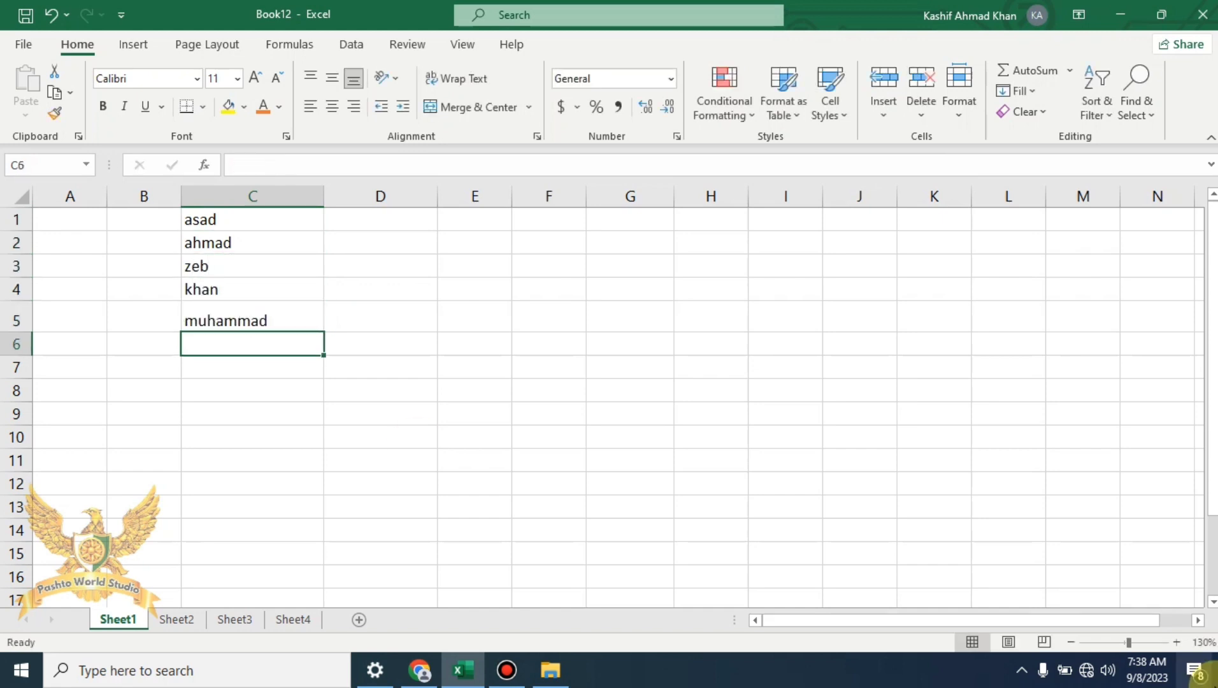
Enter the numbers 9, 5, 1, 3, 4 and 7 into D1:D6
click(408, 239)
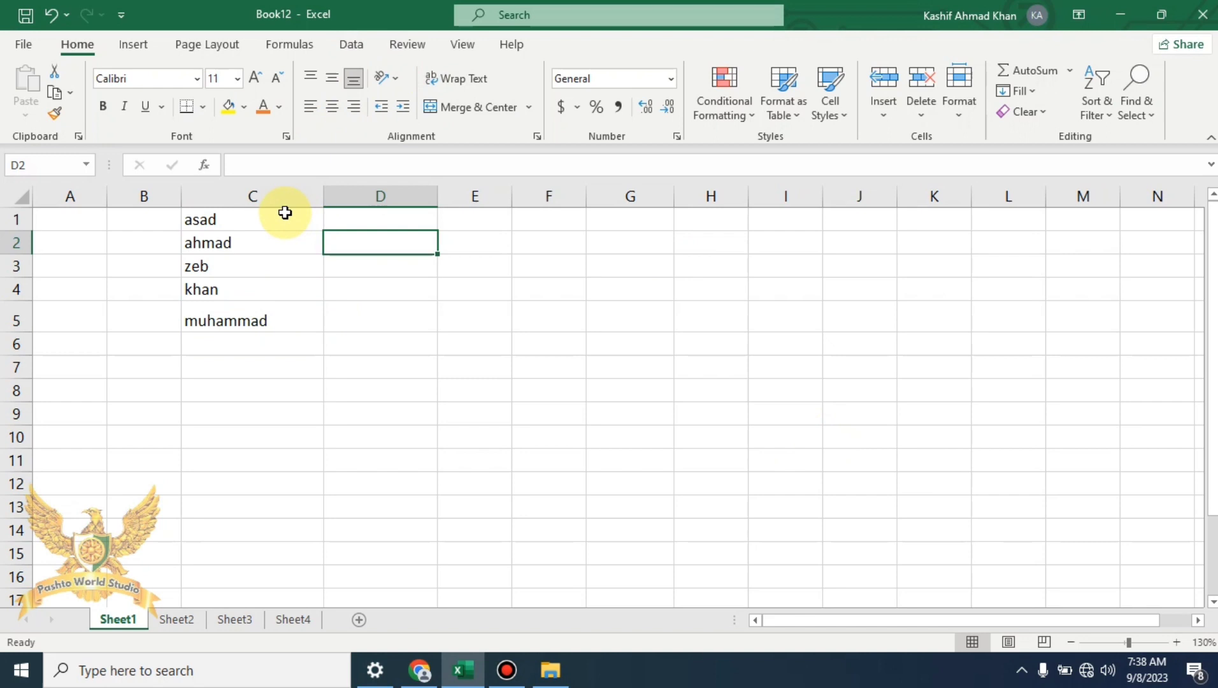
click(405, 221)
text(9)
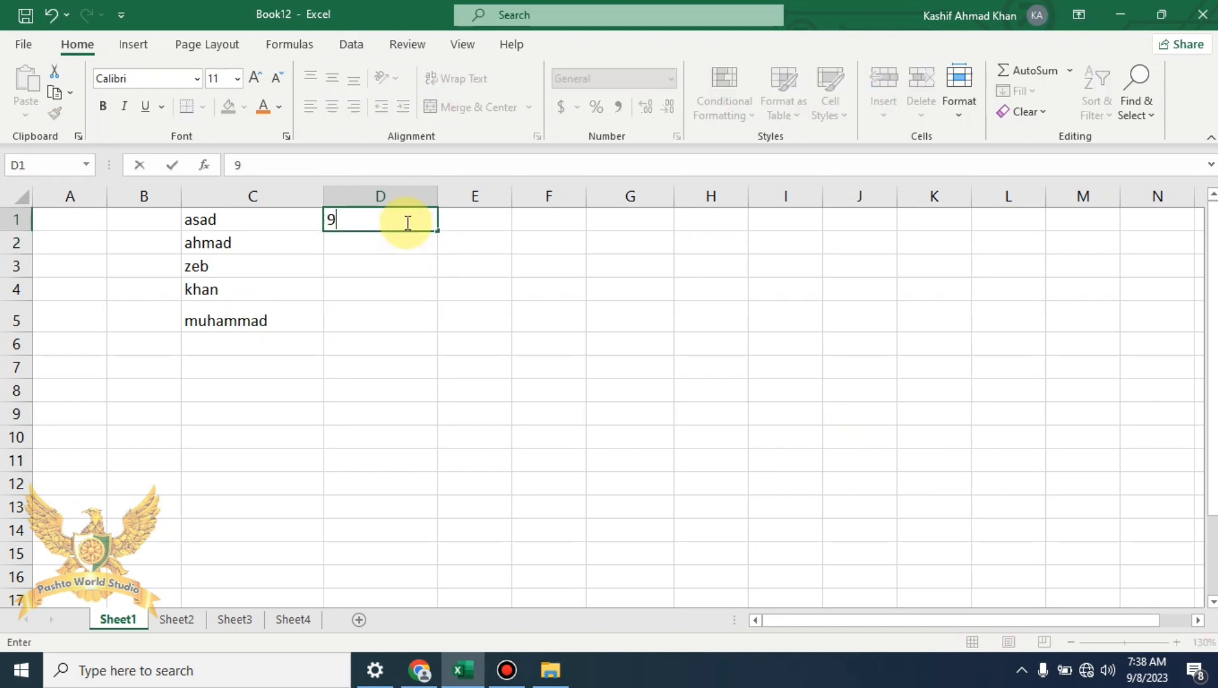
key(Return)
text(5)
key(Return)
text(1)
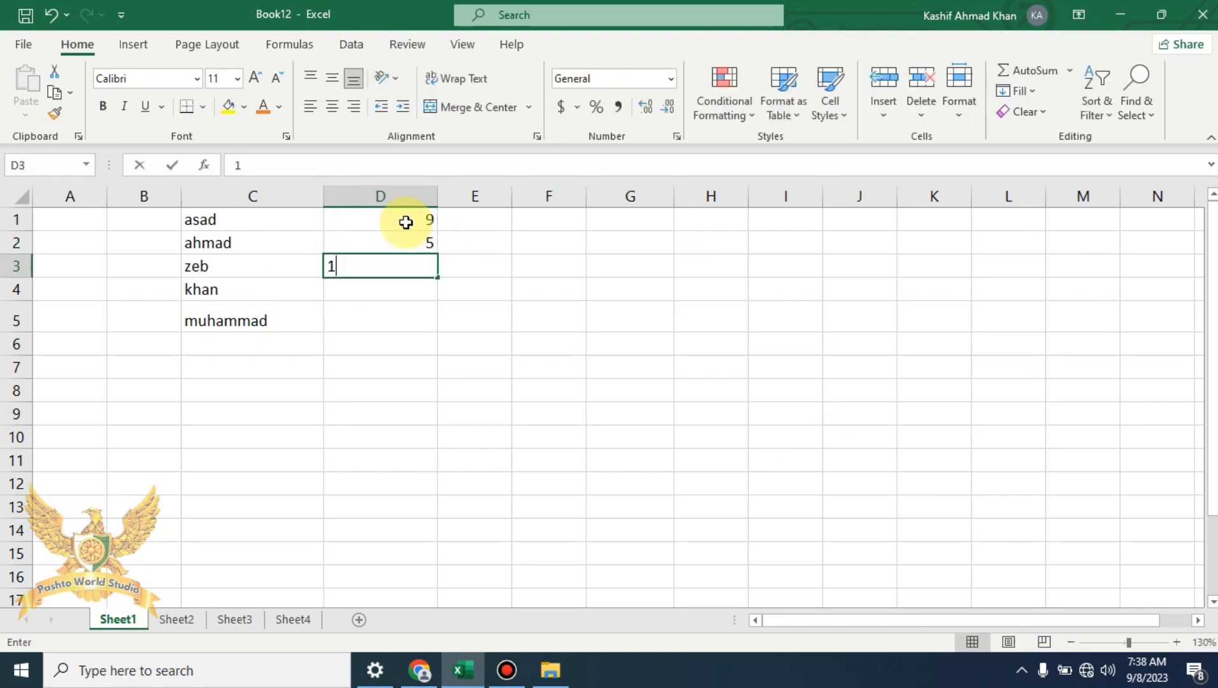
key(Return)
text(3)
key(Return)
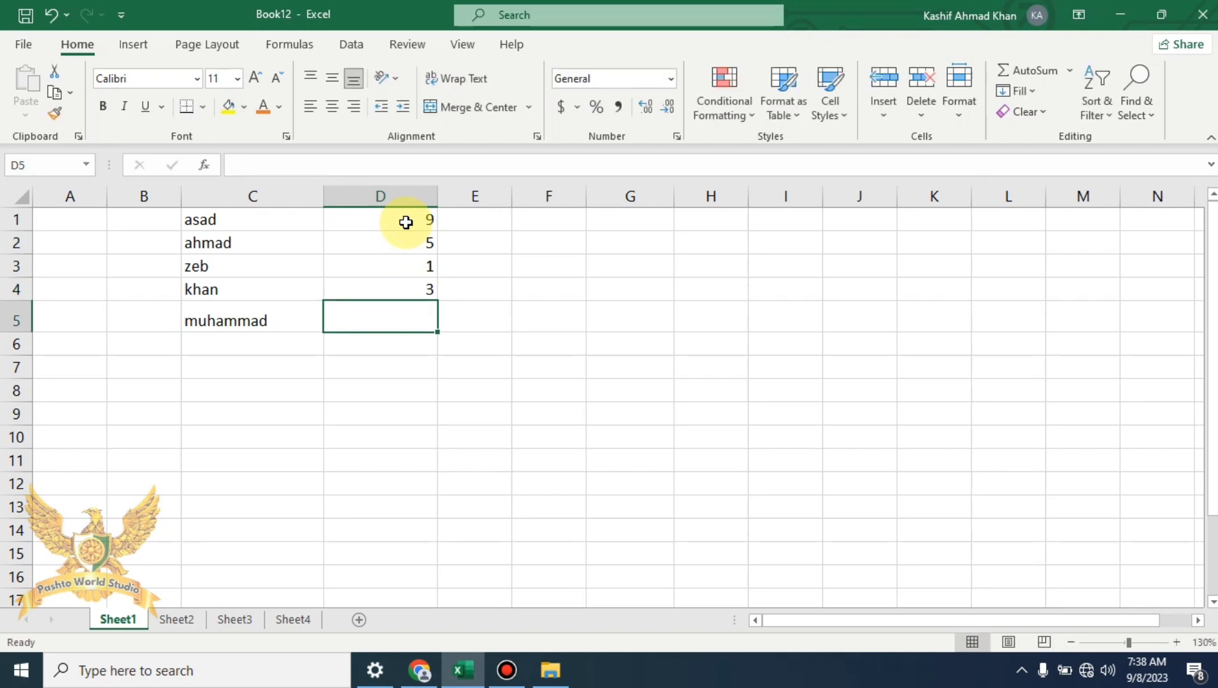
text(4)
key(Return)
text(7)
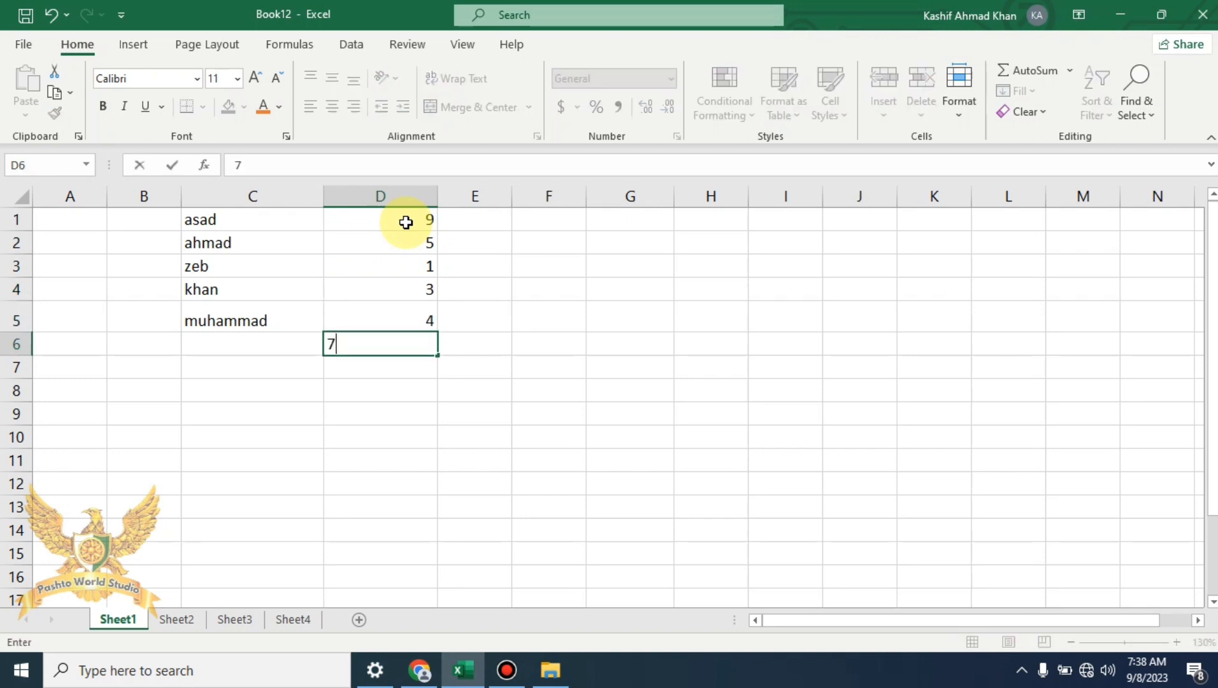
click(691, 467)
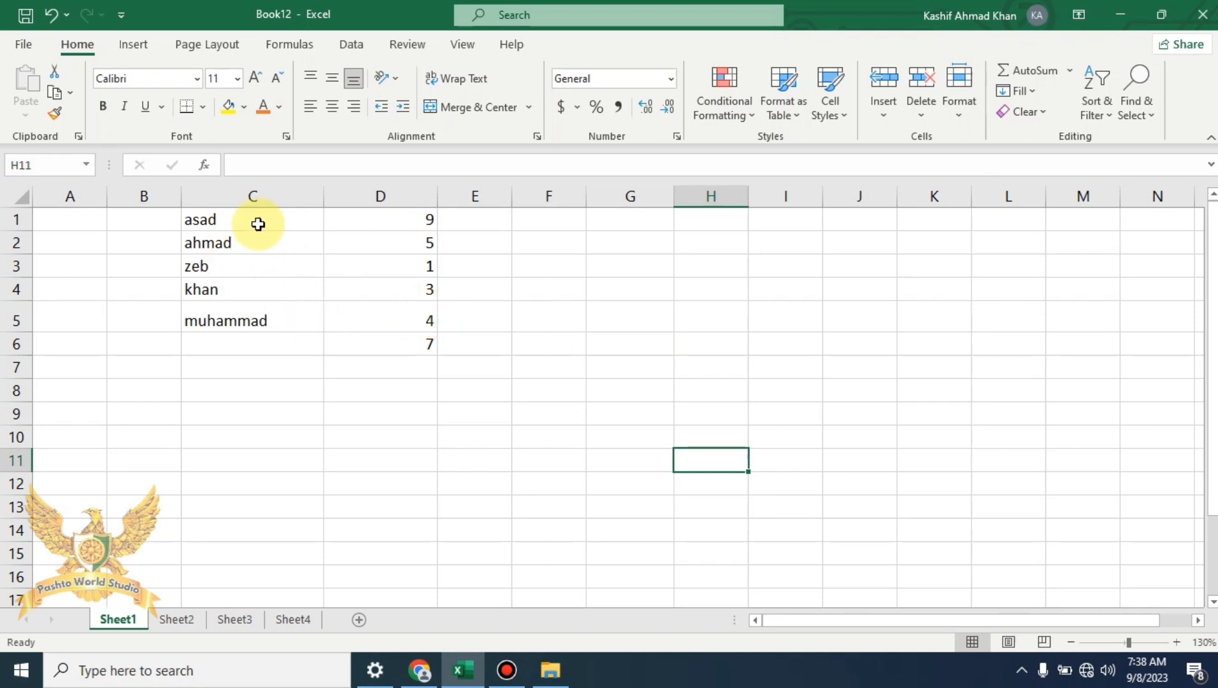
Sort only the names in column C A to Z, leaving column D's numbers in place
drag(257, 217, 264, 345)
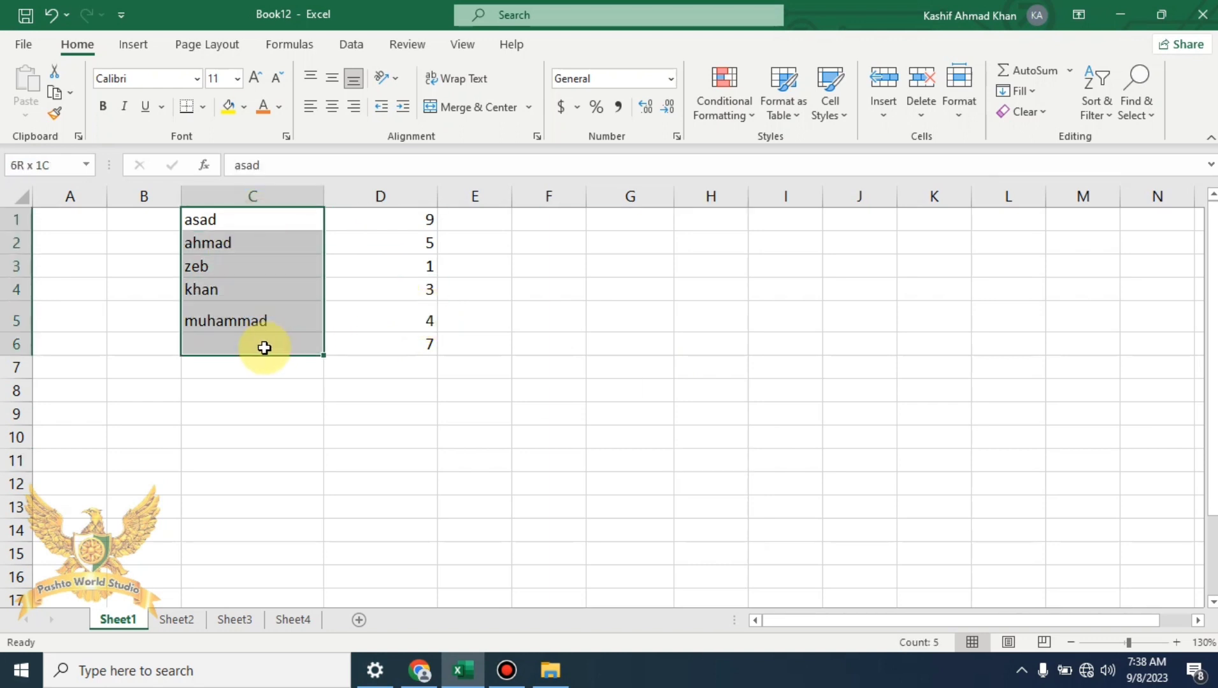
click(1109, 117)
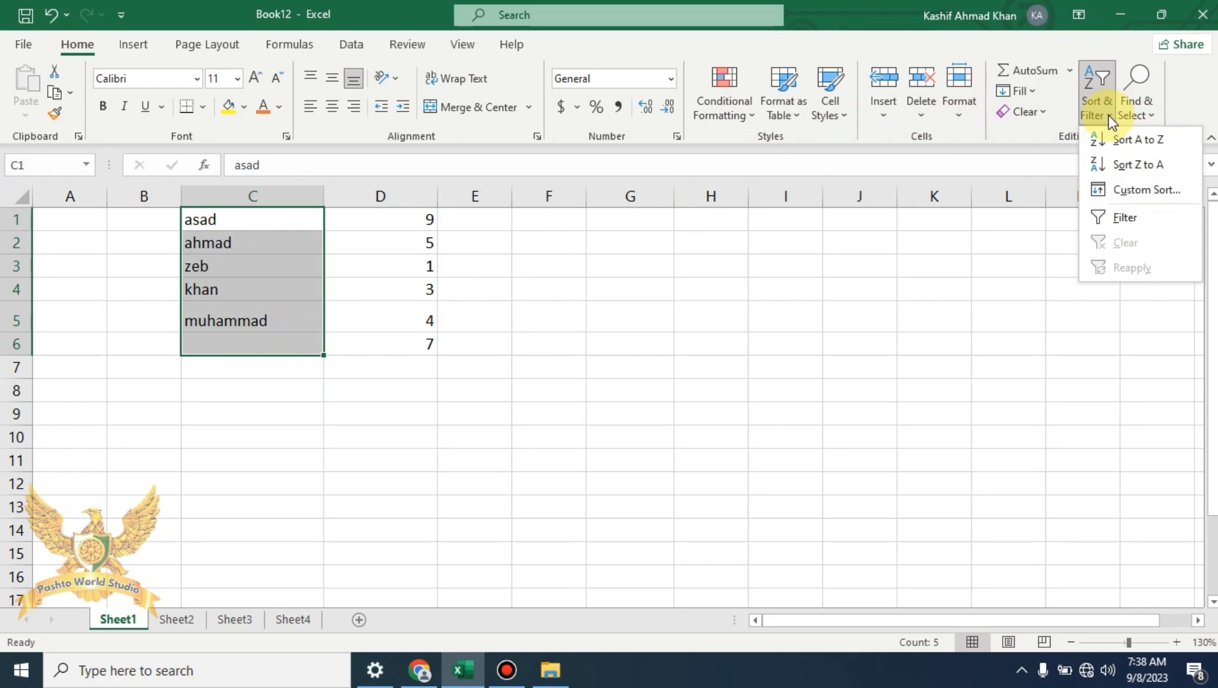
click(1150, 148)
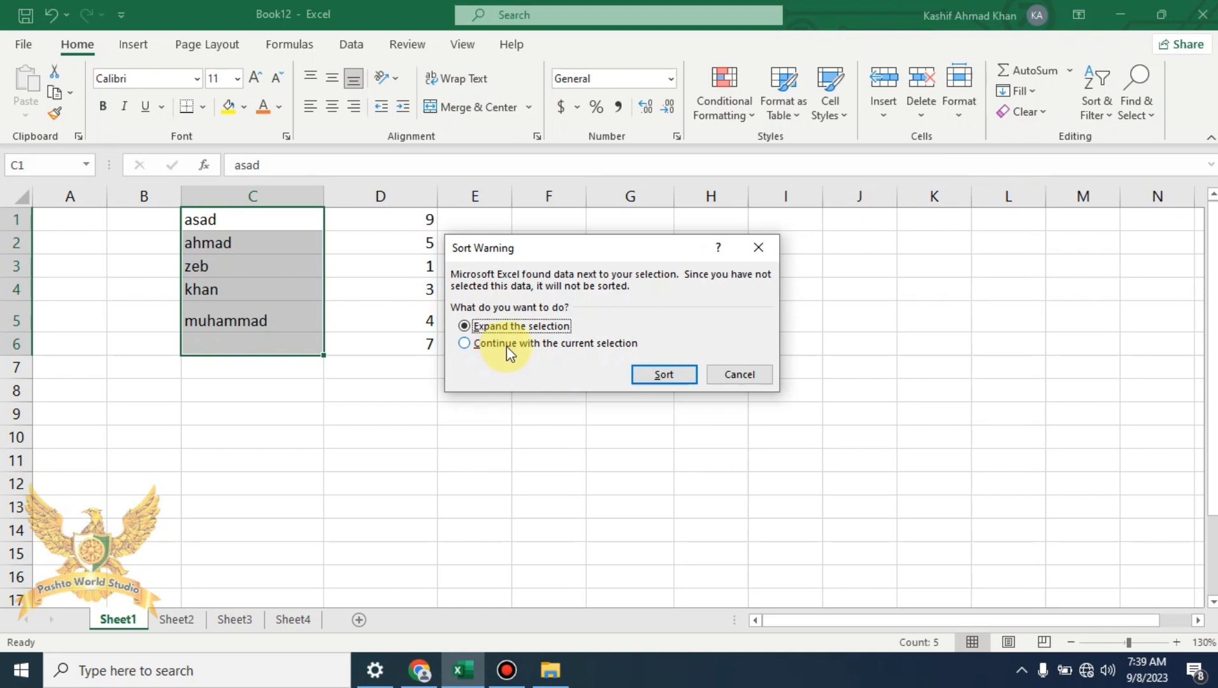
click(519, 347)
click(662, 375)
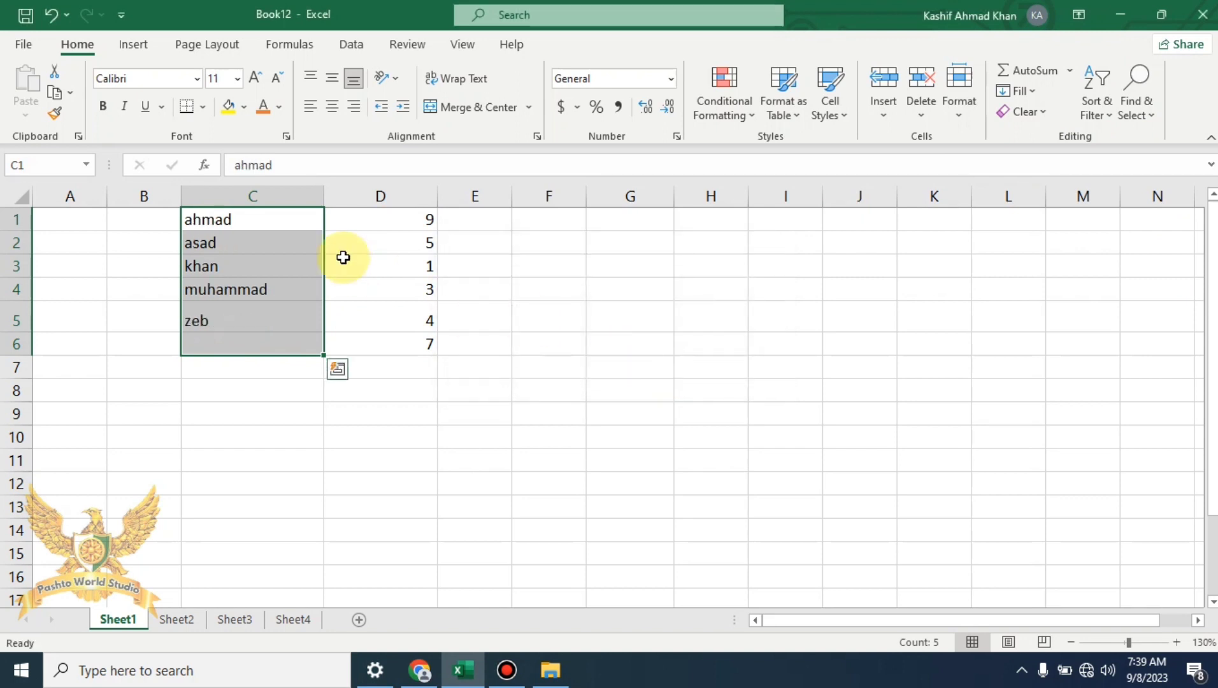
Deselect the sorted names and select cell F1 for a new list
click(250, 261)
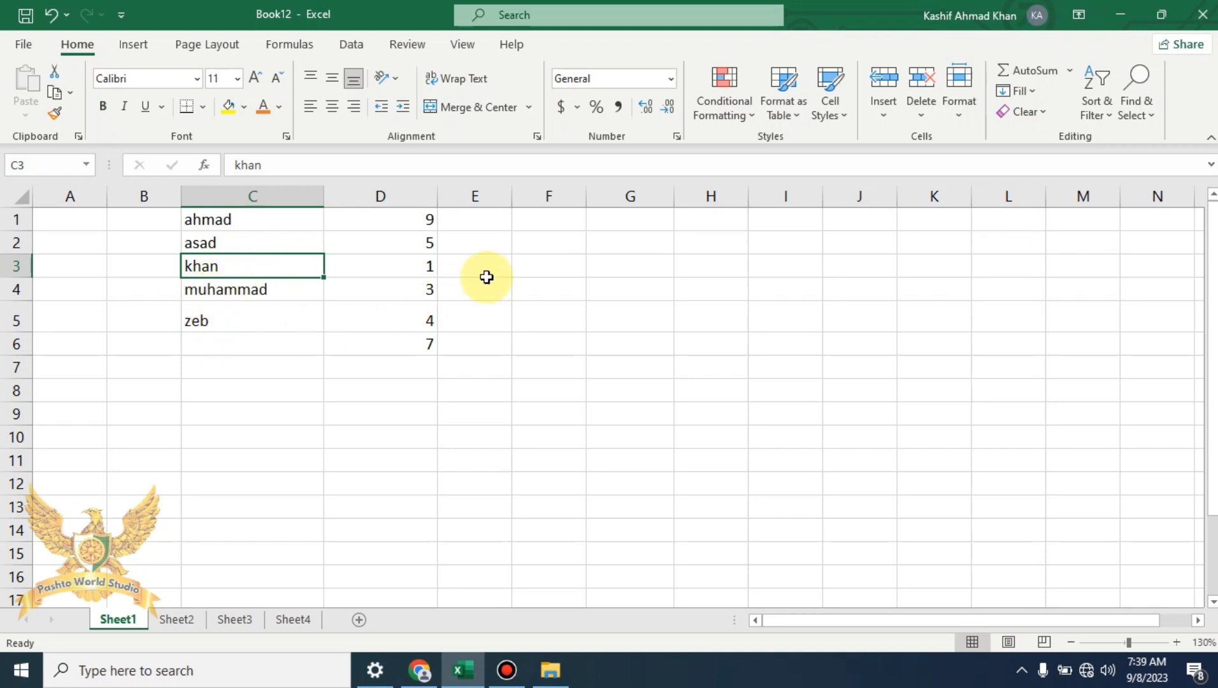
click(573, 243)
click(555, 223)
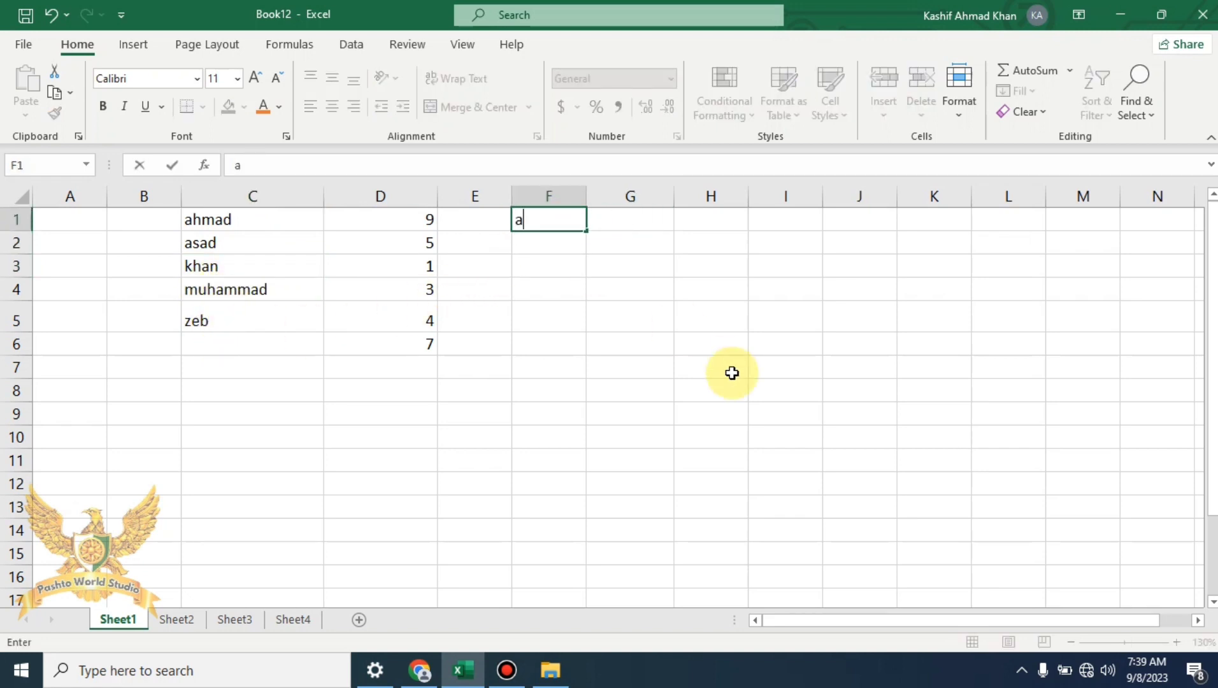
Enter the letters g, d, h, s, a, b, c into F1:F7 and select the list
key(Return)
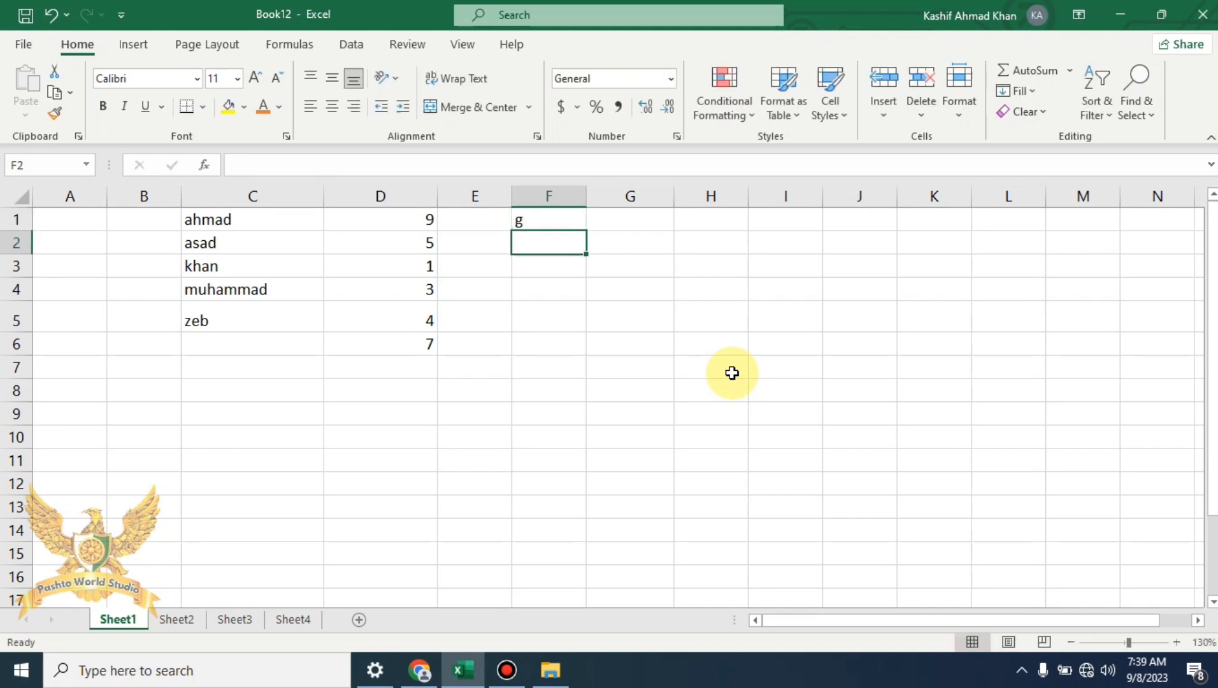
key(Return)
text(h)
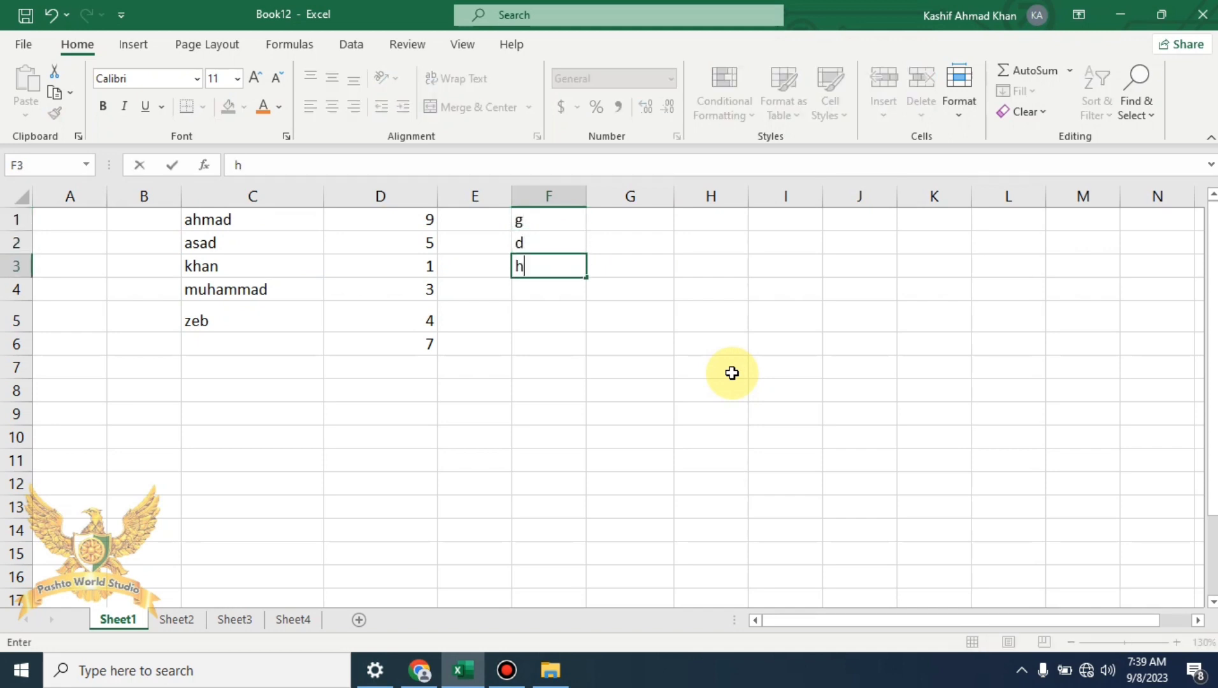
key(Return)
text(s)
key(Return)
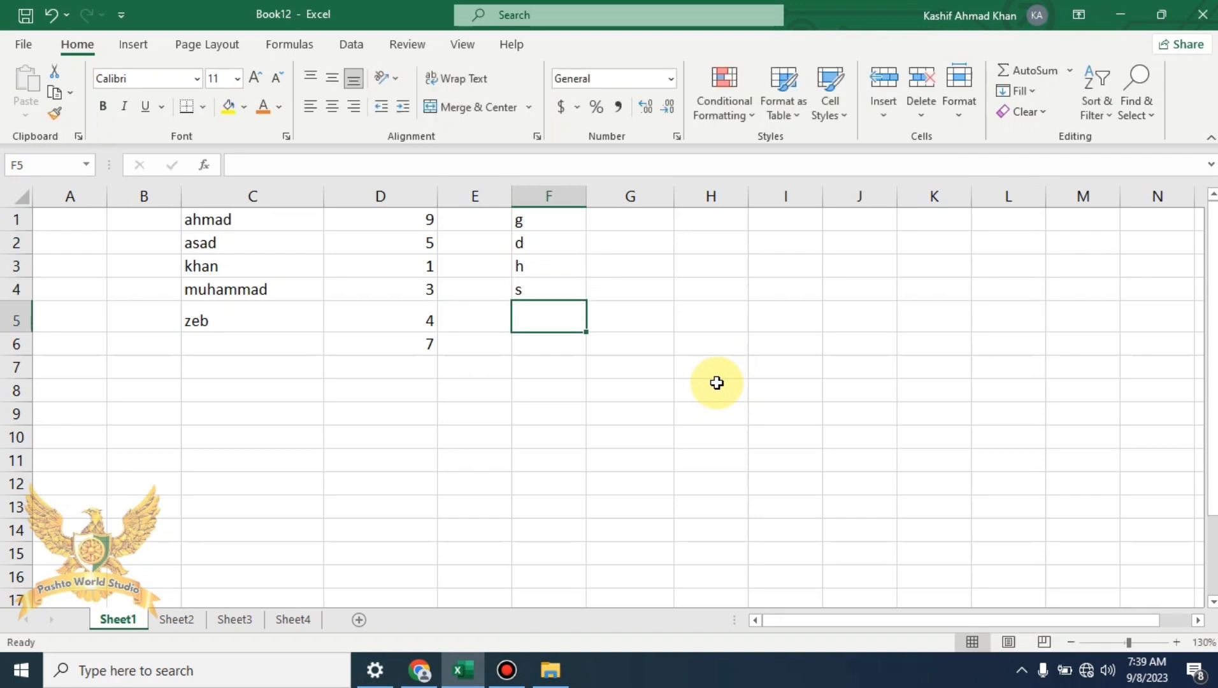
text(a)
key(Return)
text(b)
key(Return)
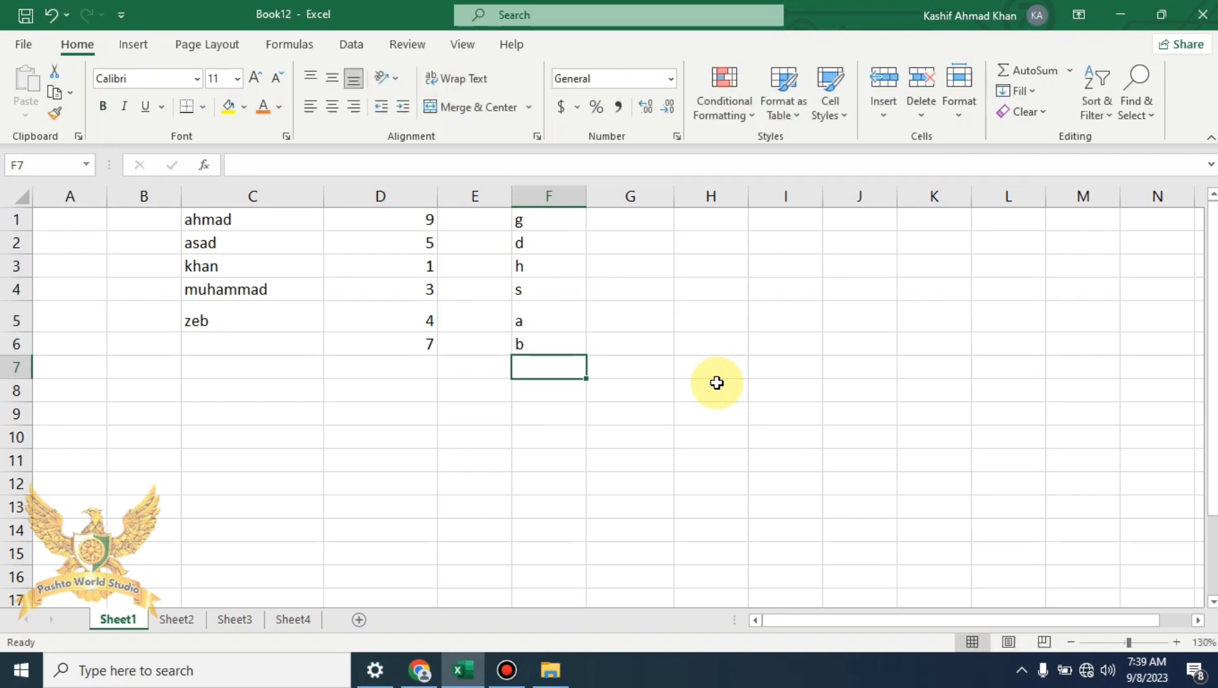
click(784, 366)
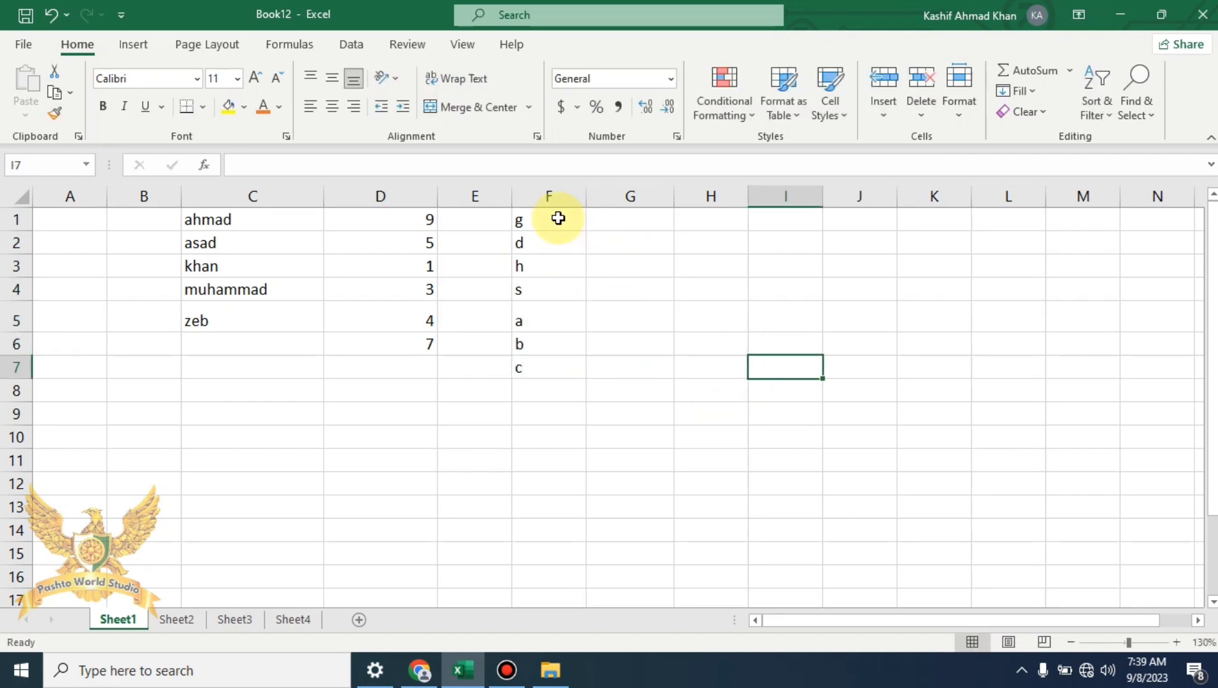
drag(557, 217, 586, 371)
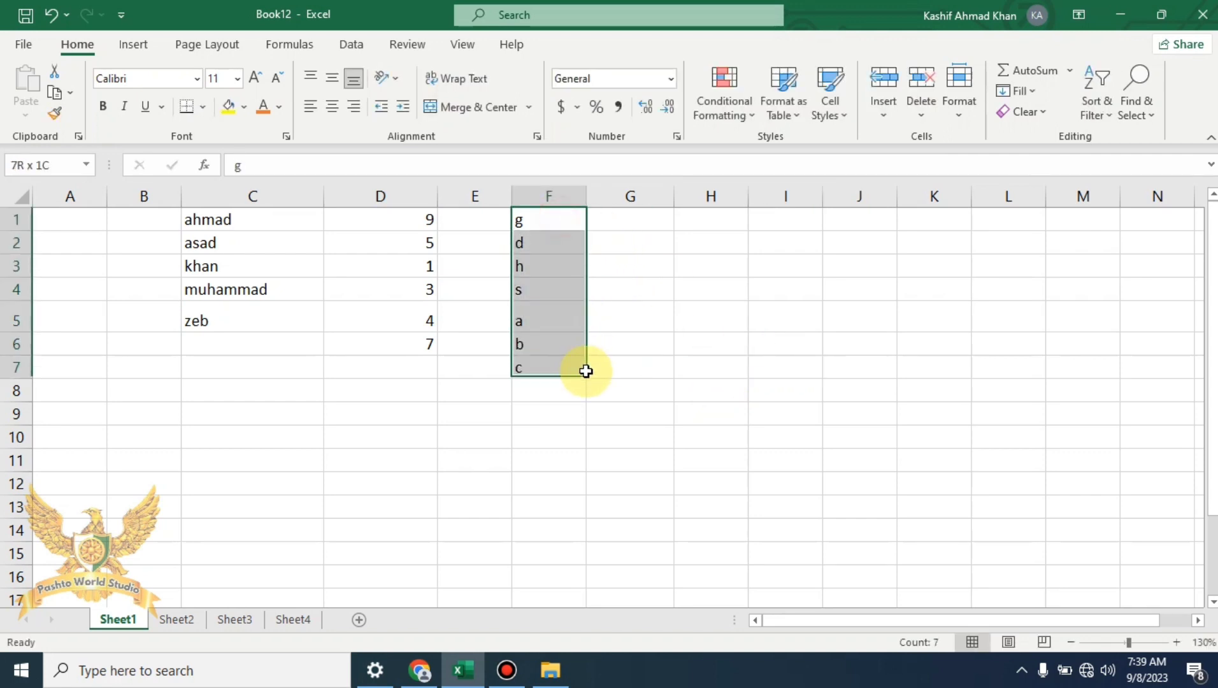
Sort the letters in F1:F7 A to Z
click(1110, 109)
click(1139, 137)
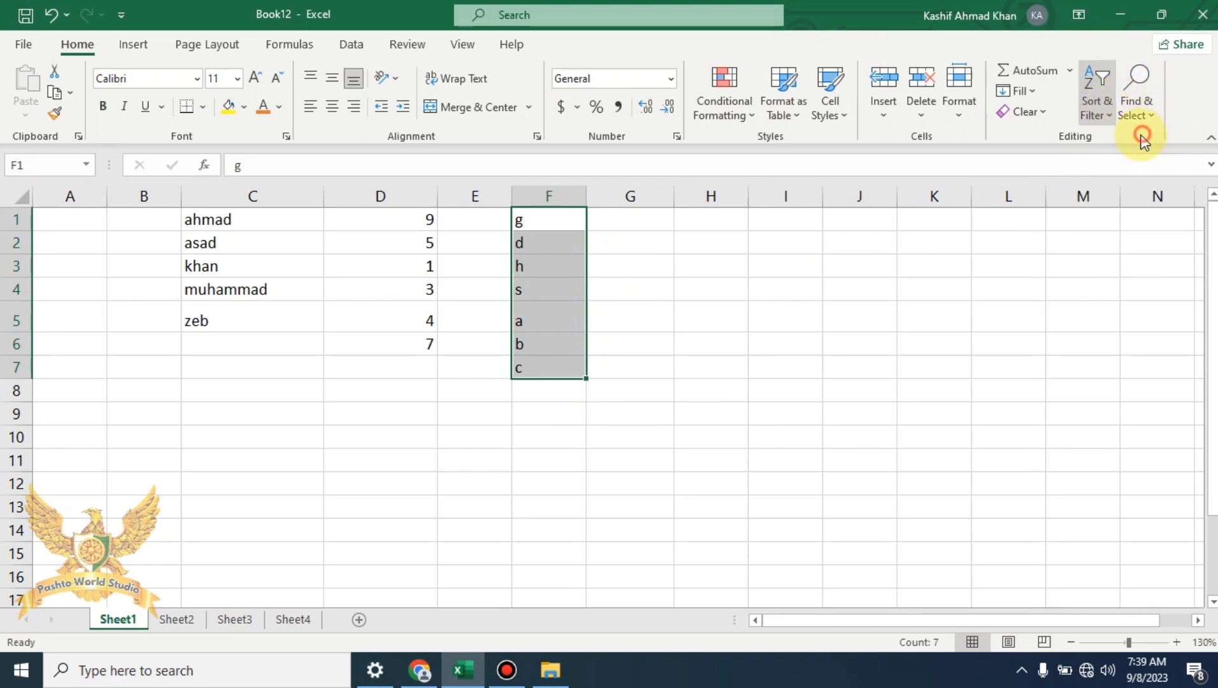
click(702, 365)
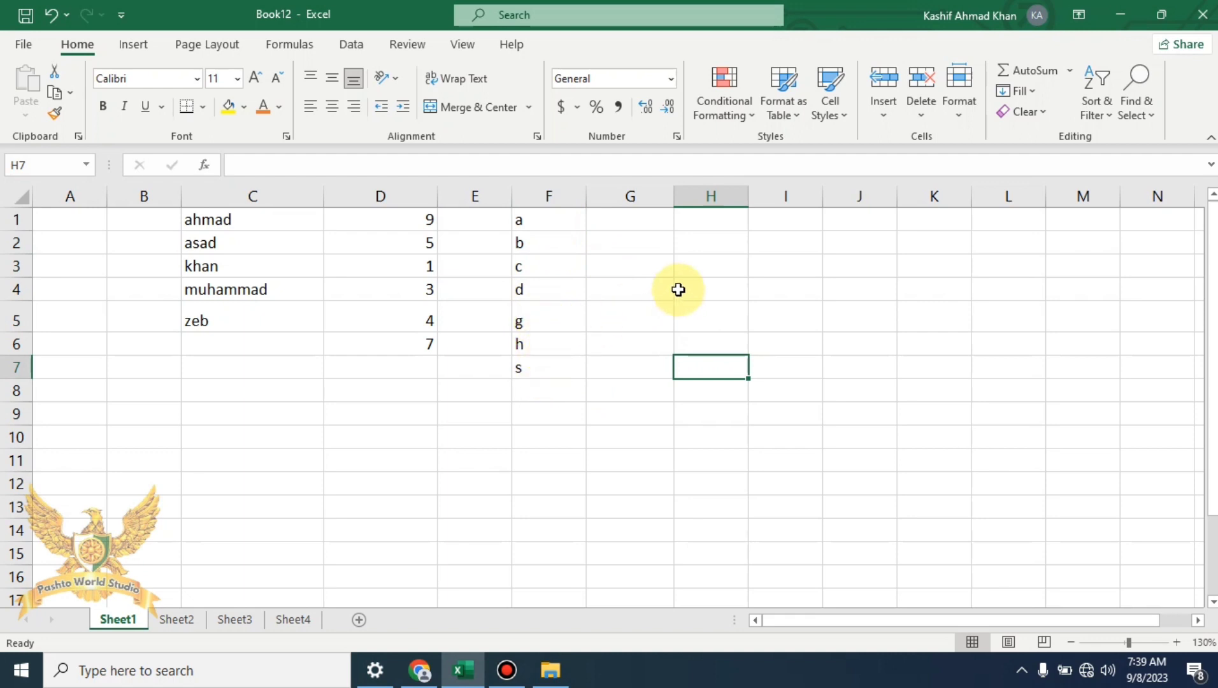
Re-sort the letters Z to A so they read s, h, g, d, c, b, a
drag(543, 222, 557, 366)
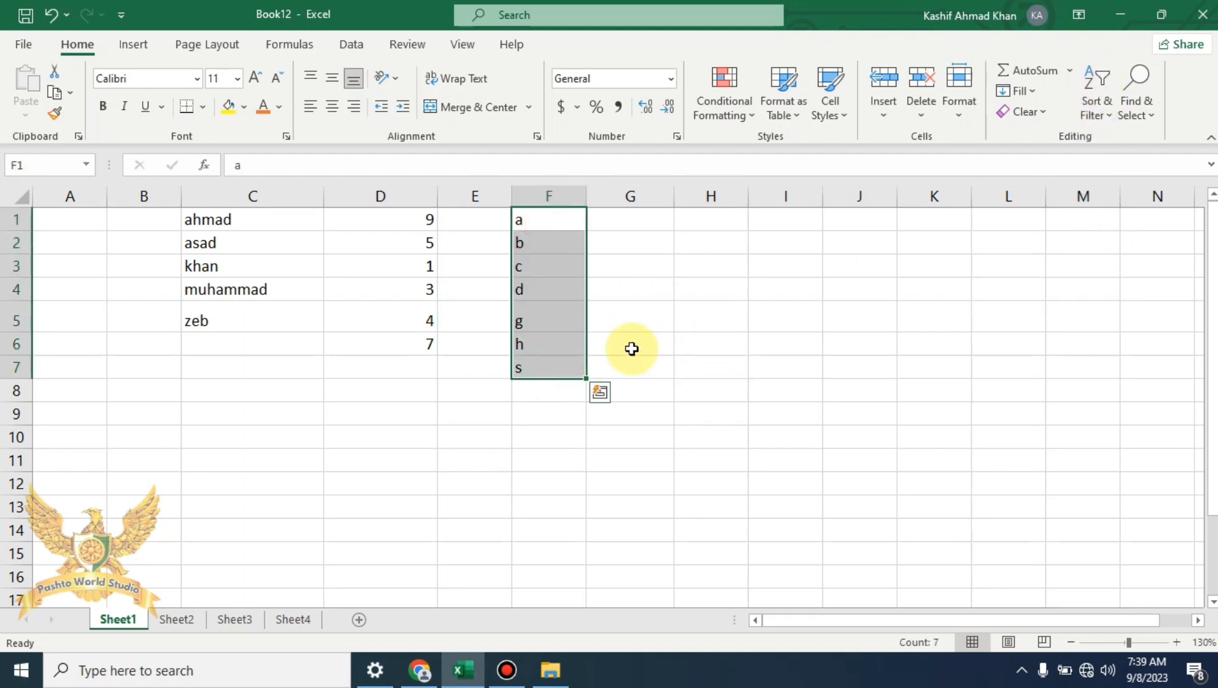
click(1094, 102)
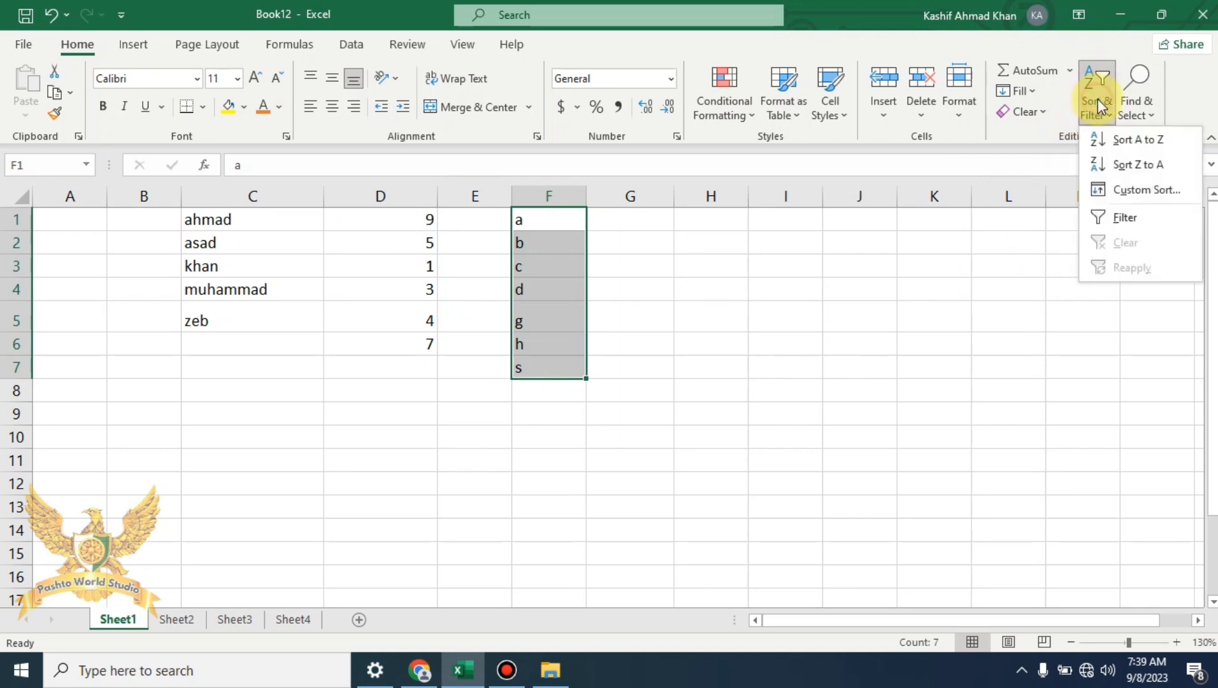
click(1140, 165)
click(685, 343)
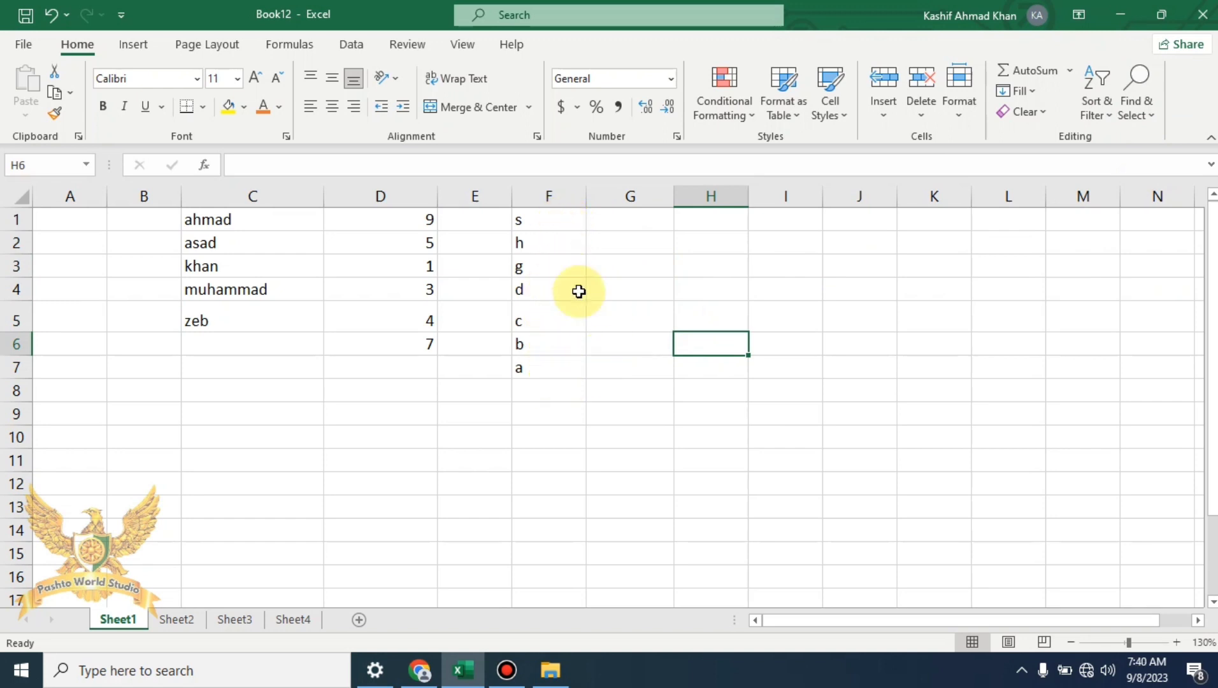
drag(544, 223, 568, 370)
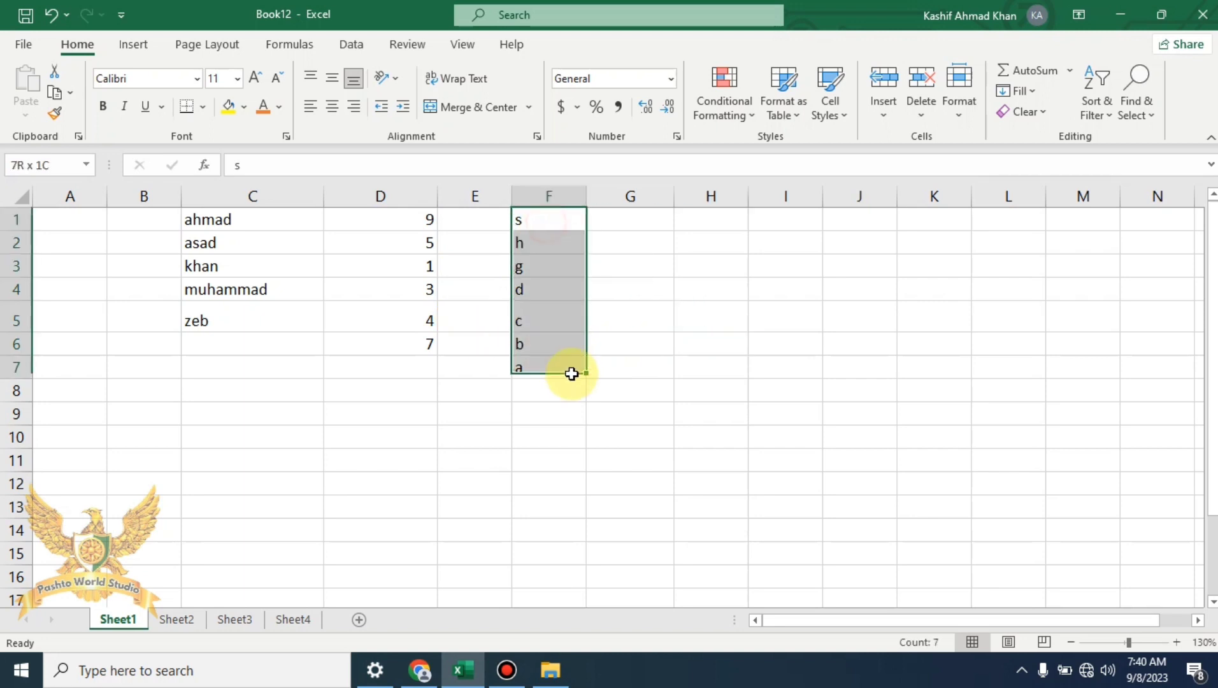
click(680, 454)
Sort only column D's numbers smallest to largest, giving 1, 3, 4, 5, 7, 9
drag(434, 221, 426, 391)
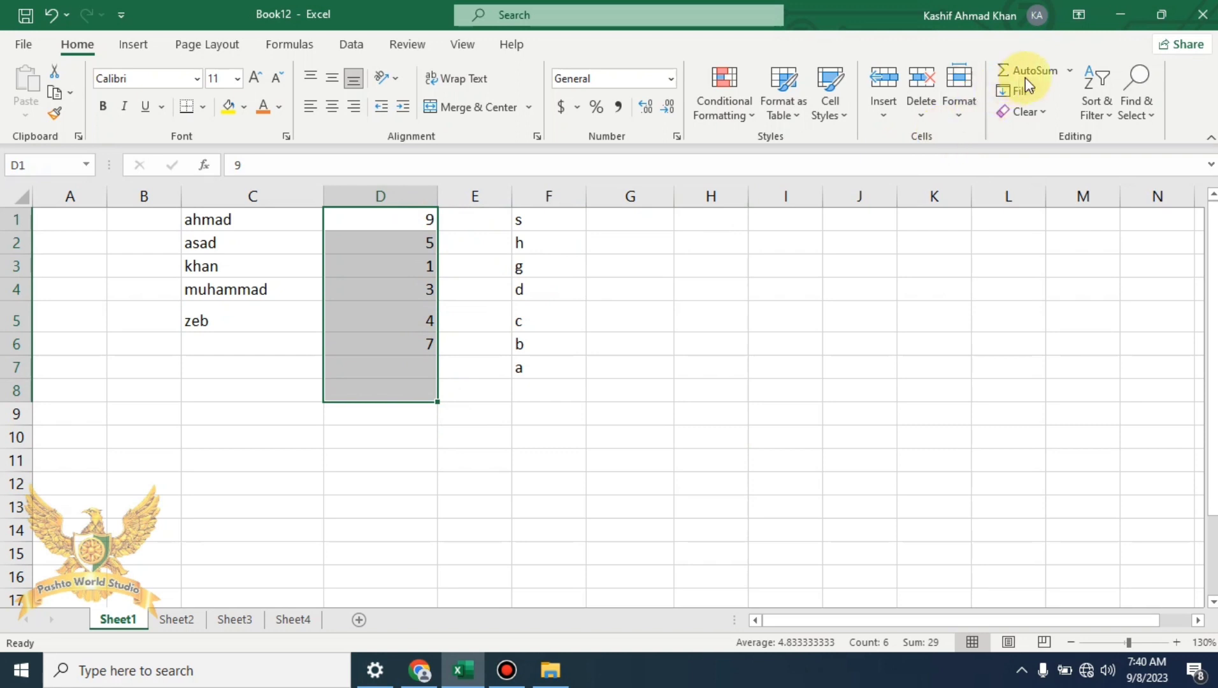
click(1108, 119)
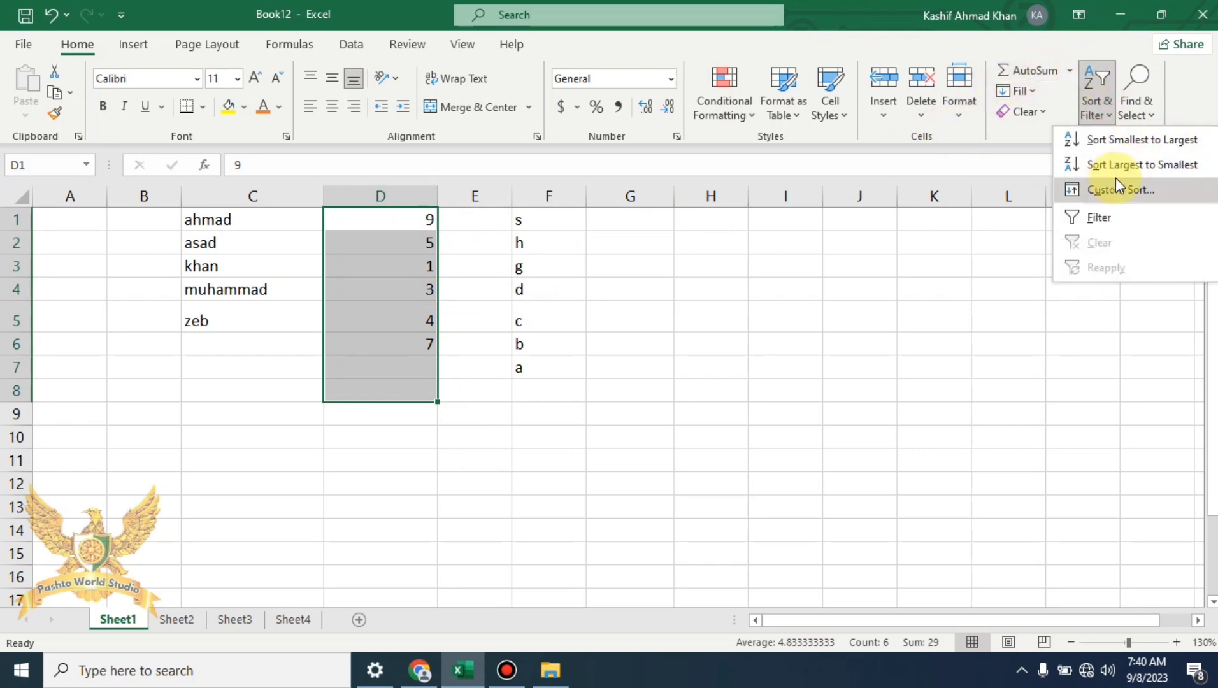
click(1174, 141)
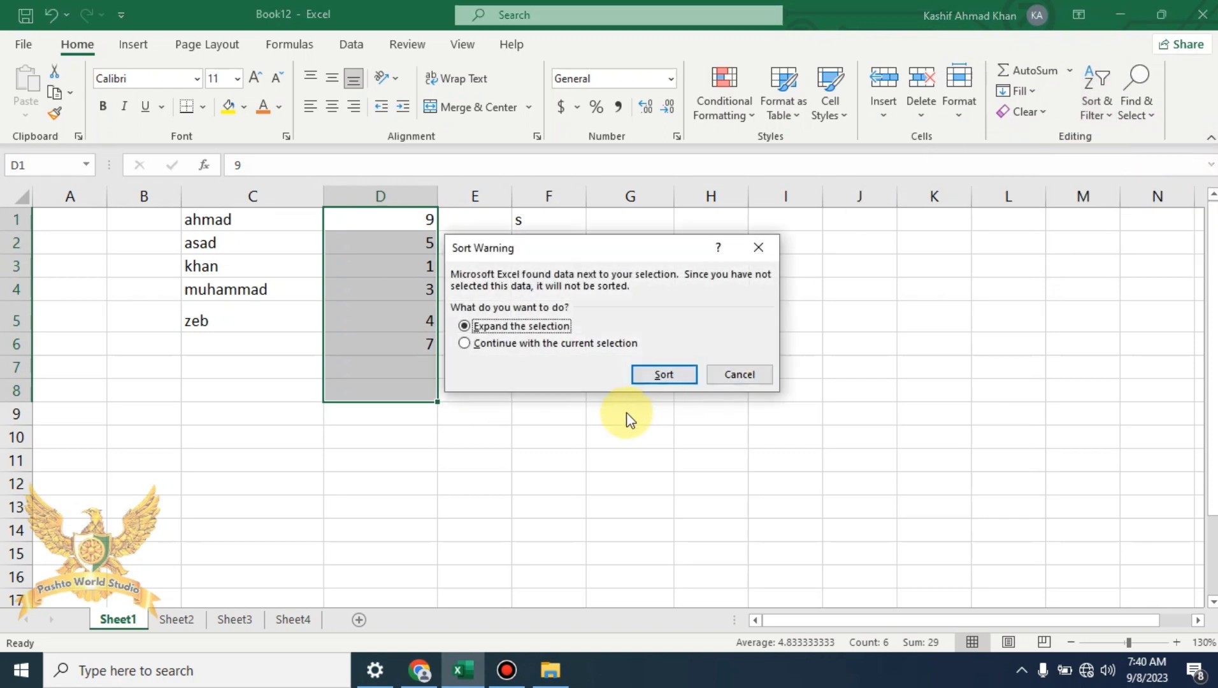
click(556, 343)
click(663, 374)
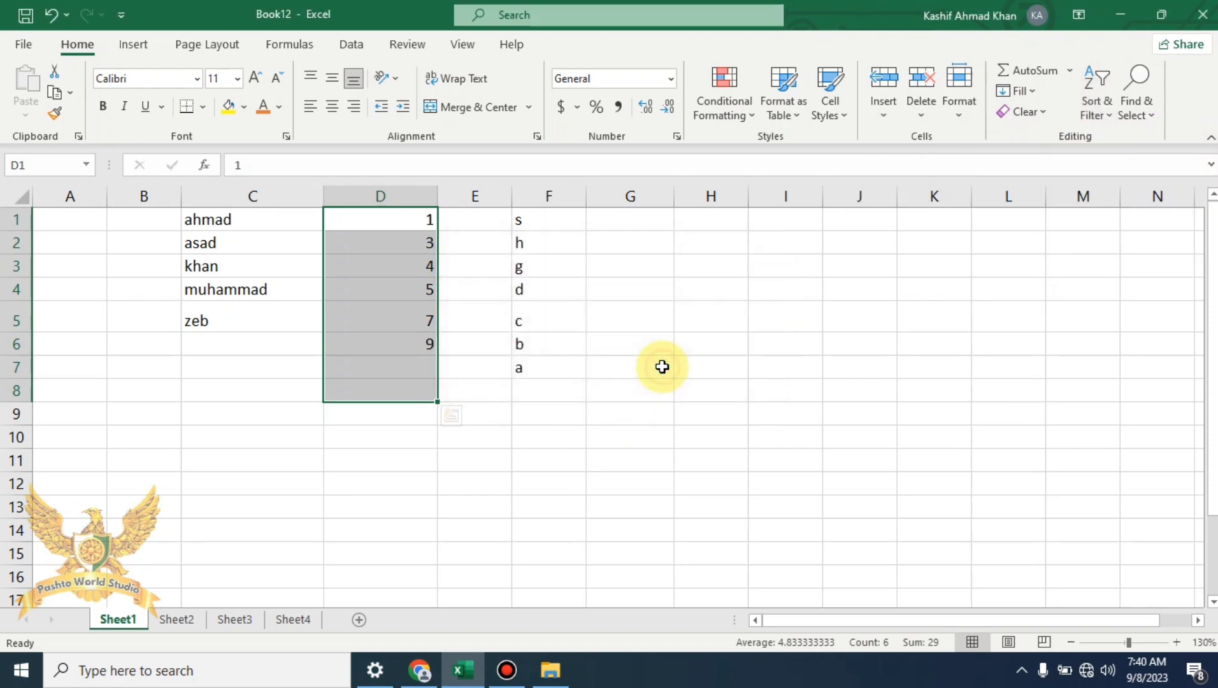
click(617, 261)
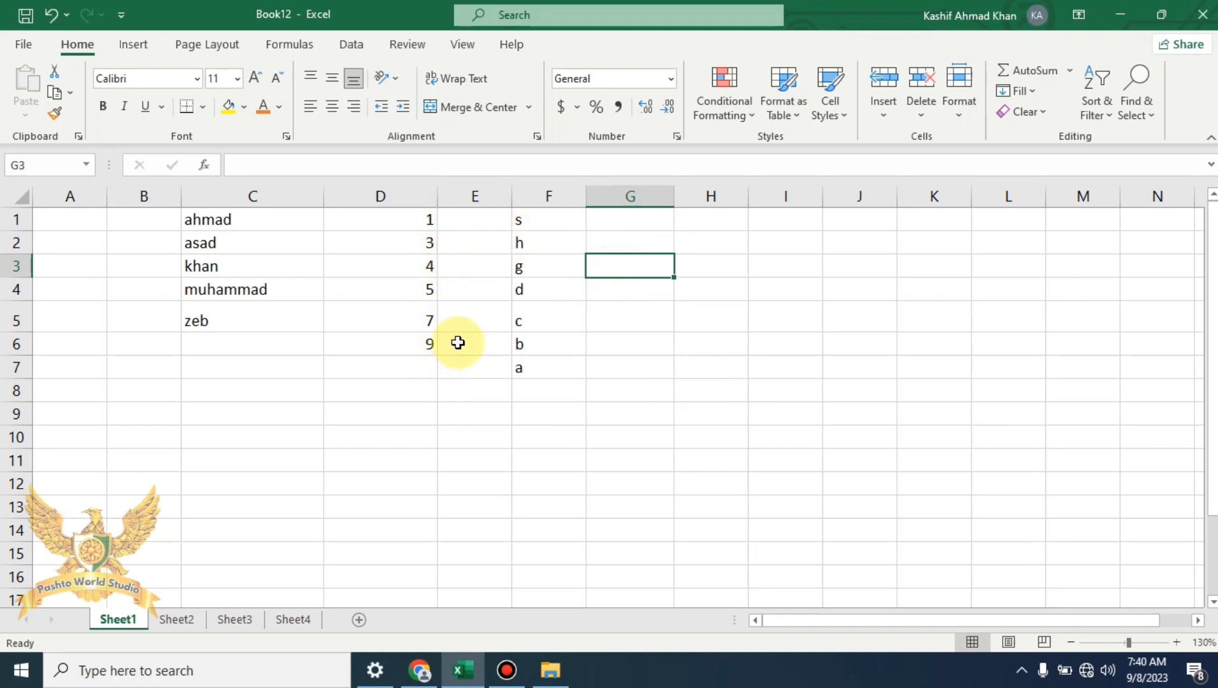
Give cells C3 and C5 in column C a yellow fill
click(1097, 110)
click(1097, 109)
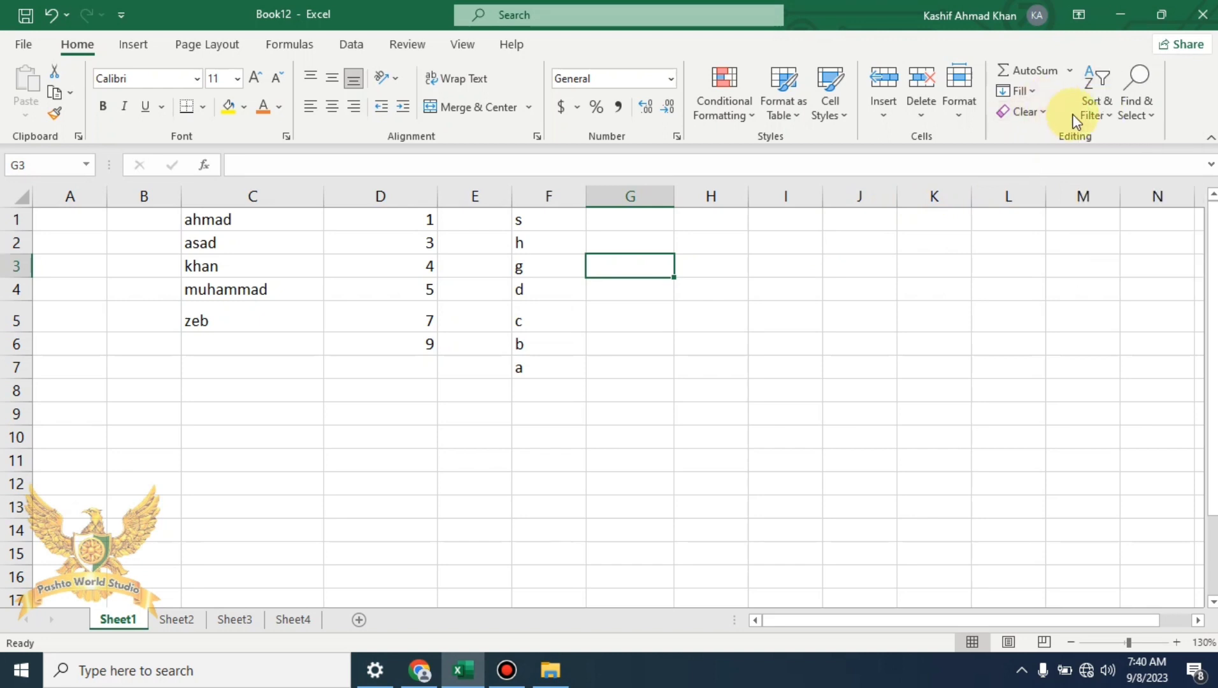
click(1097, 110)
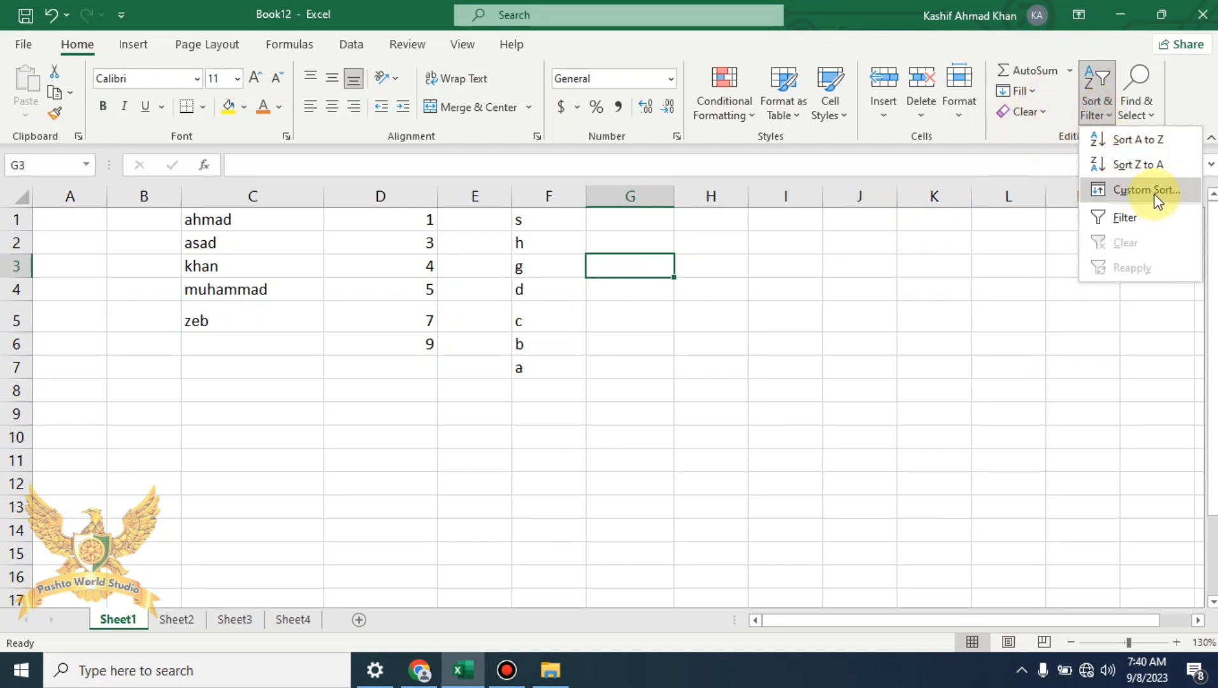
click(876, 437)
drag(234, 219, 248, 240)
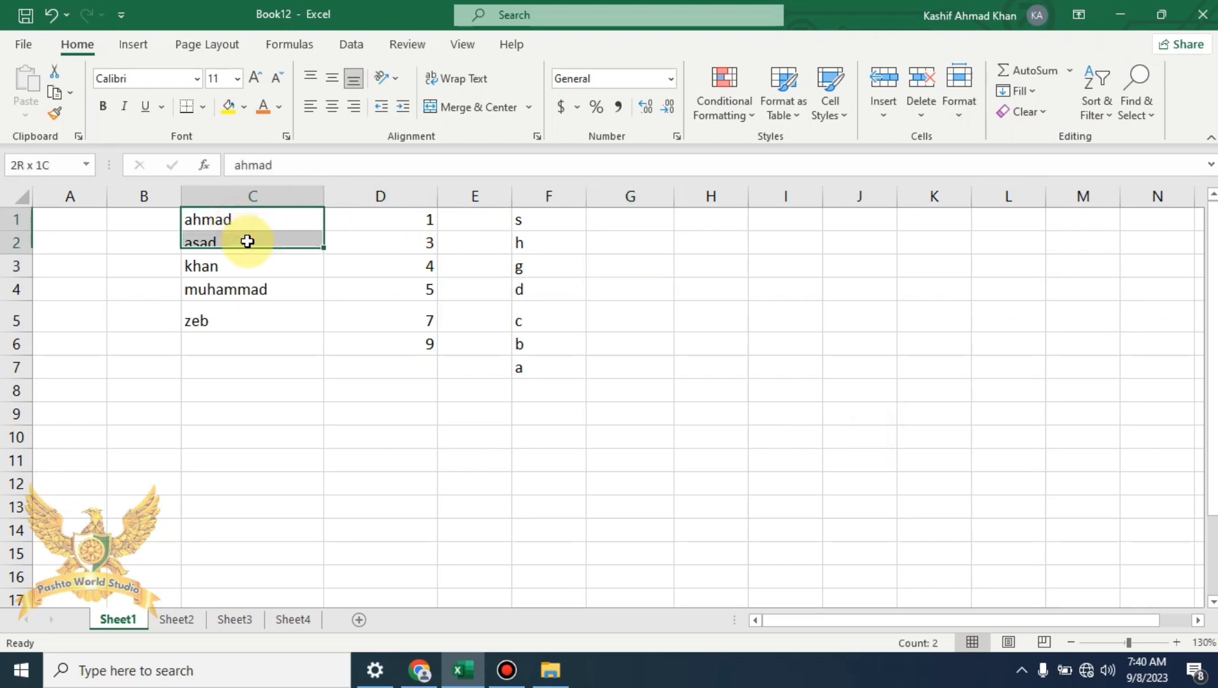
click(258, 313)
click(228, 265)
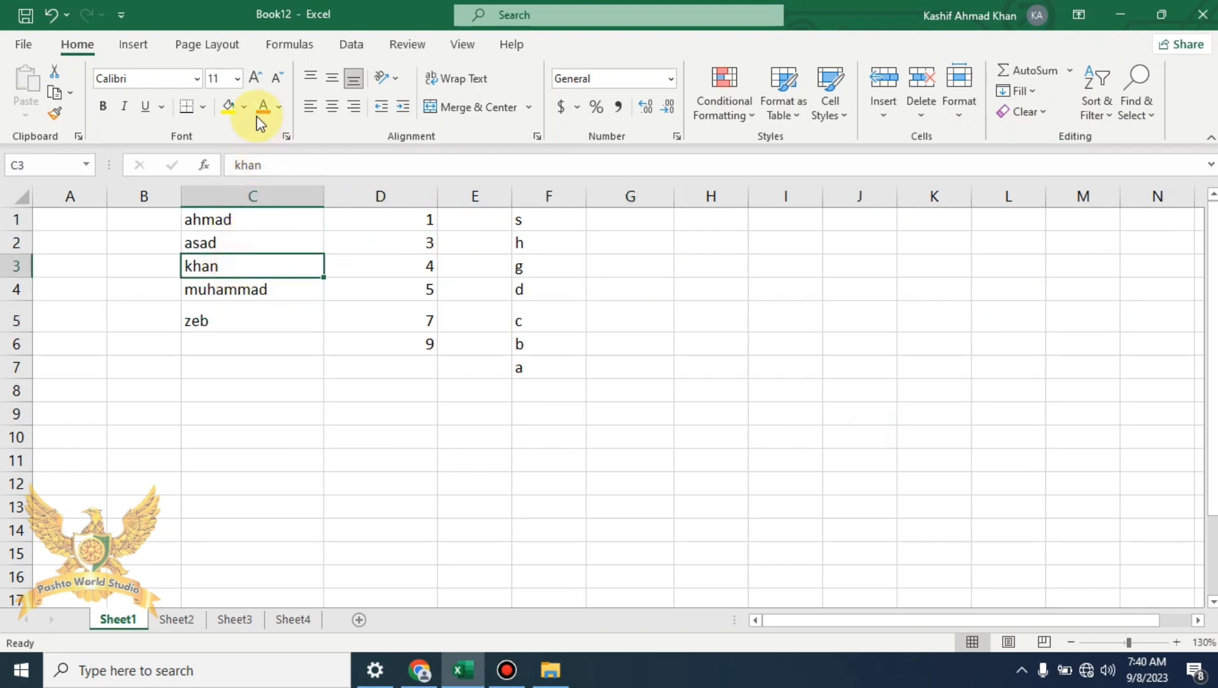
click(230, 114)
click(223, 317)
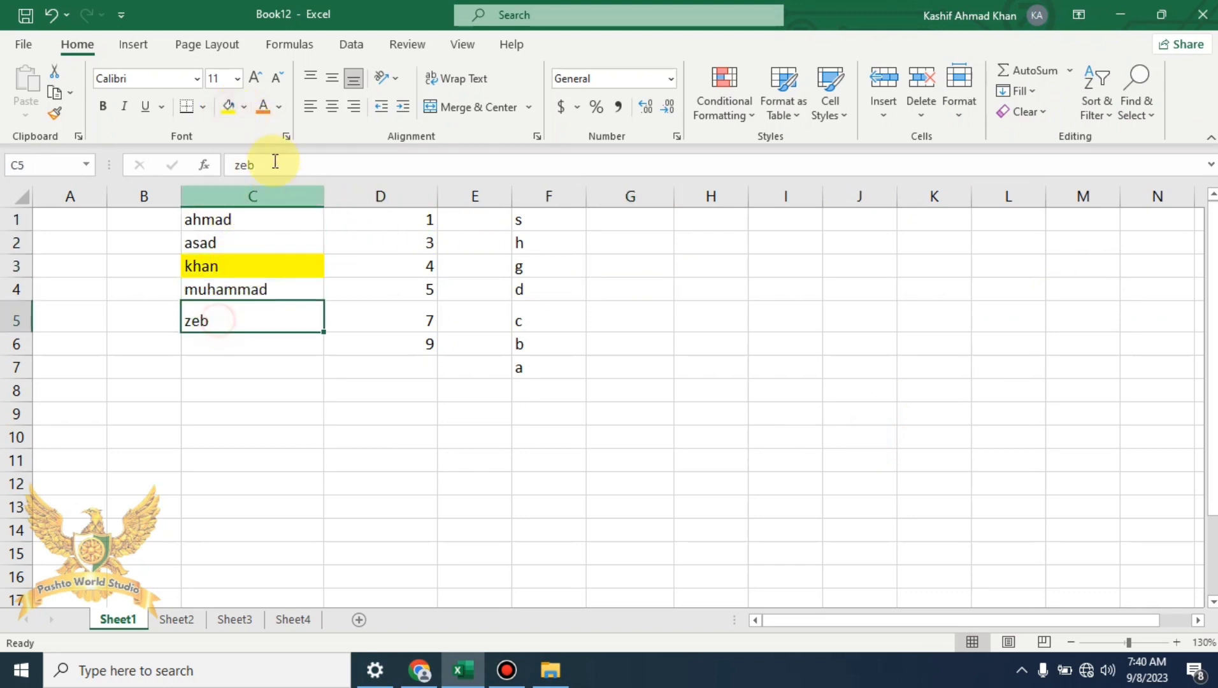
click(230, 109)
click(609, 487)
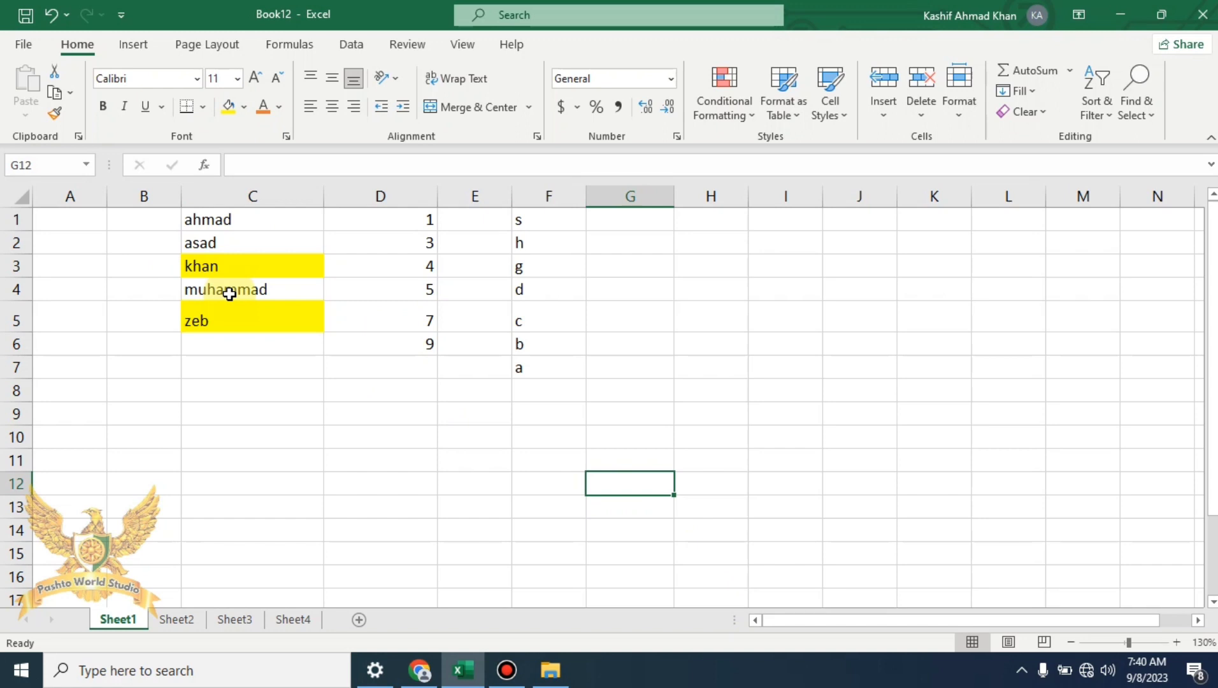
Start a Custom Sort on C1:C5 using only the current selection
drag(211, 220, 255, 320)
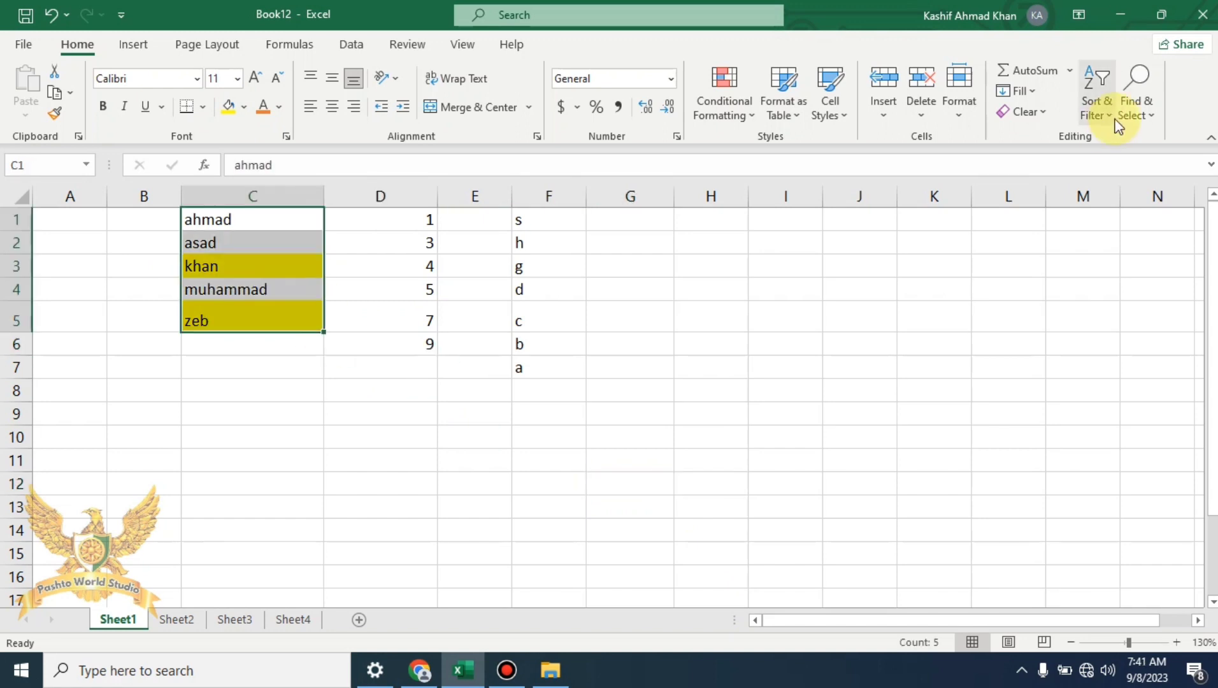
click(1101, 118)
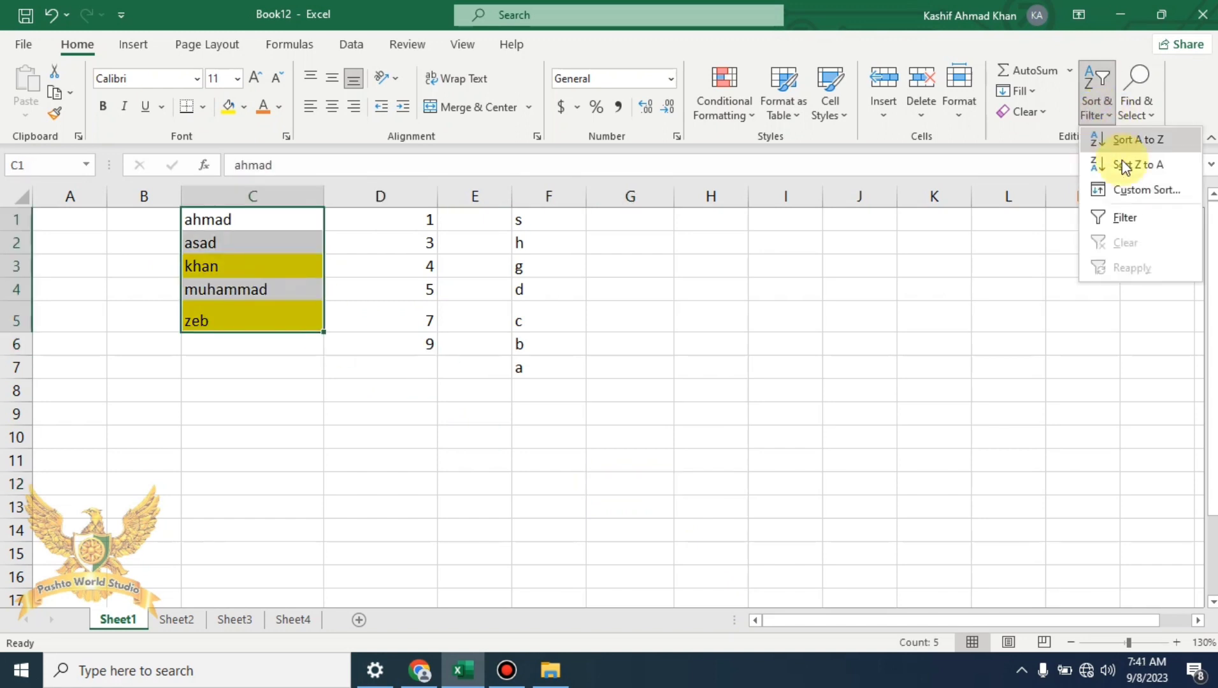
click(1140, 190)
click(752, 442)
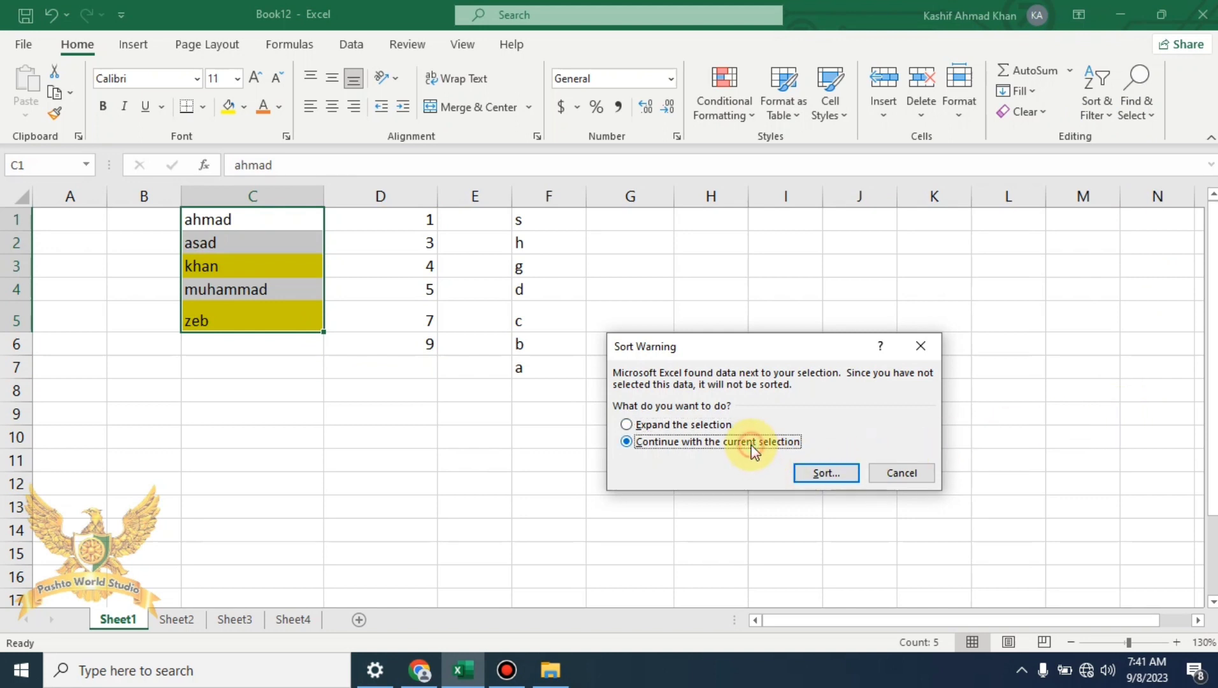
click(826, 473)
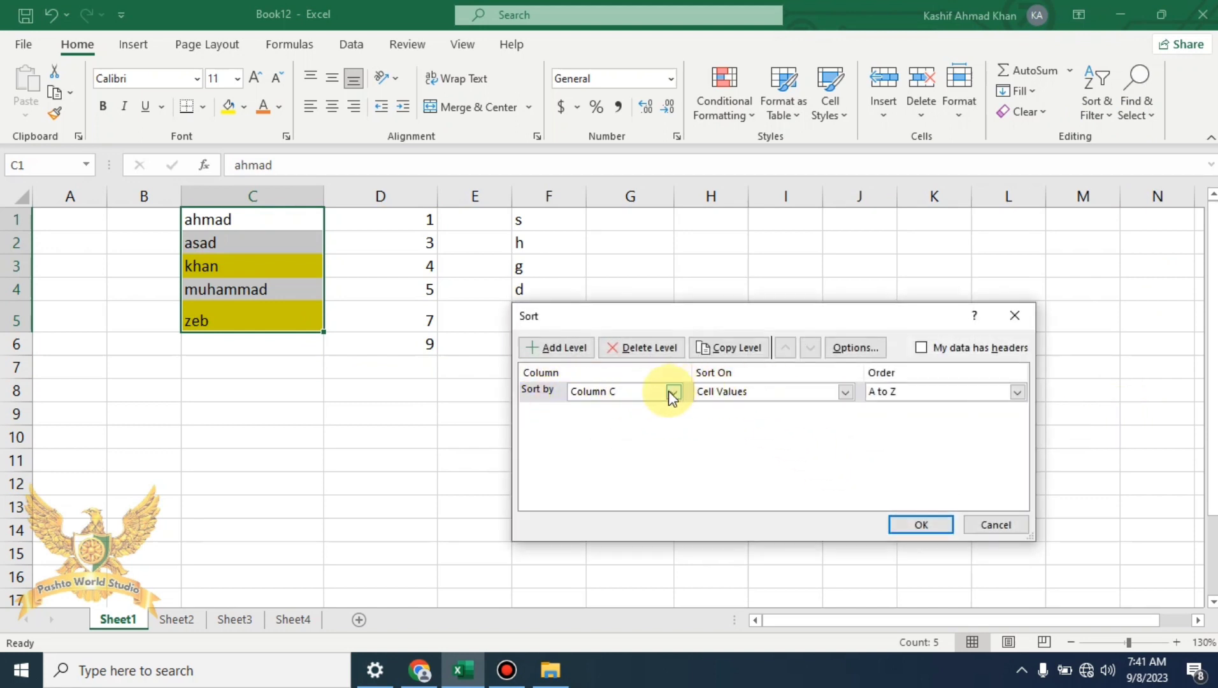
Sort on Cell Color with yellow On Top, moving the two yellow names first
click(810, 396)
click(761, 421)
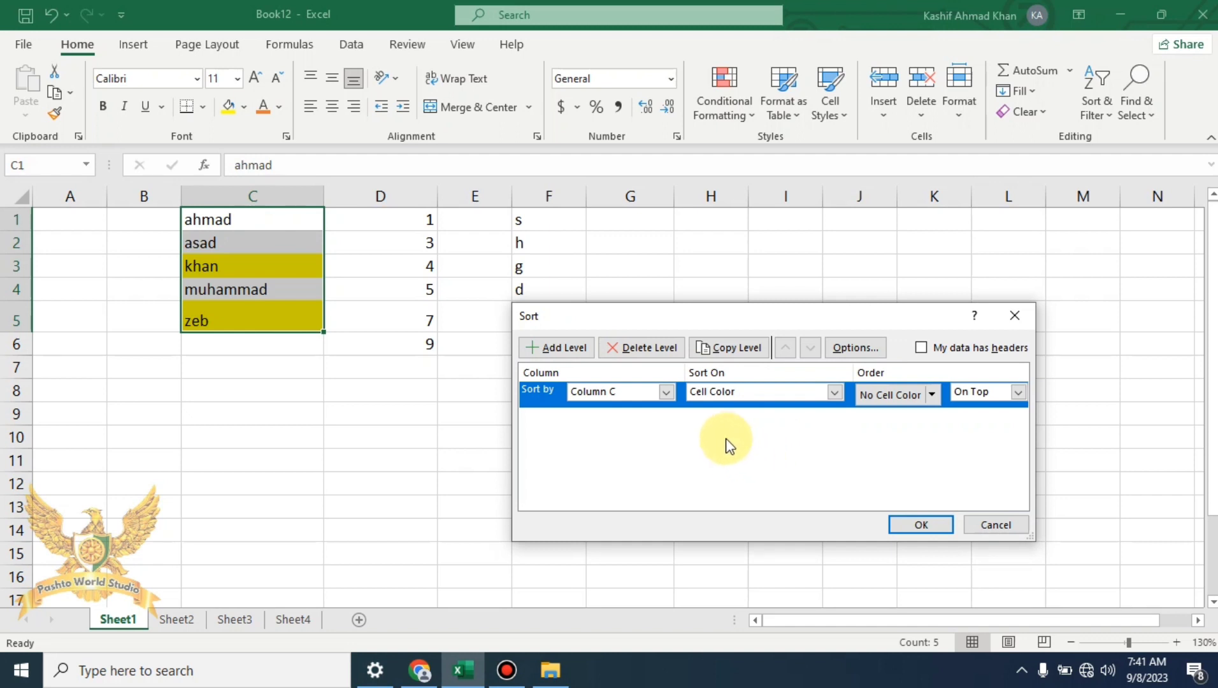
click(931, 394)
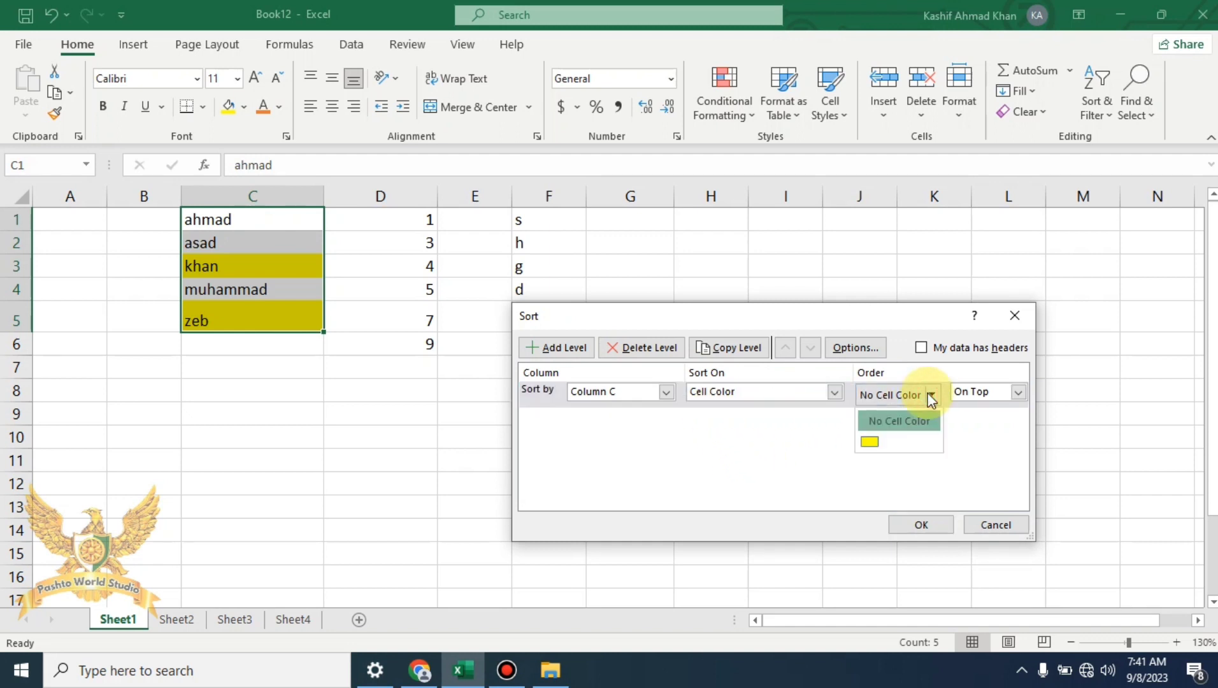
click(875, 442)
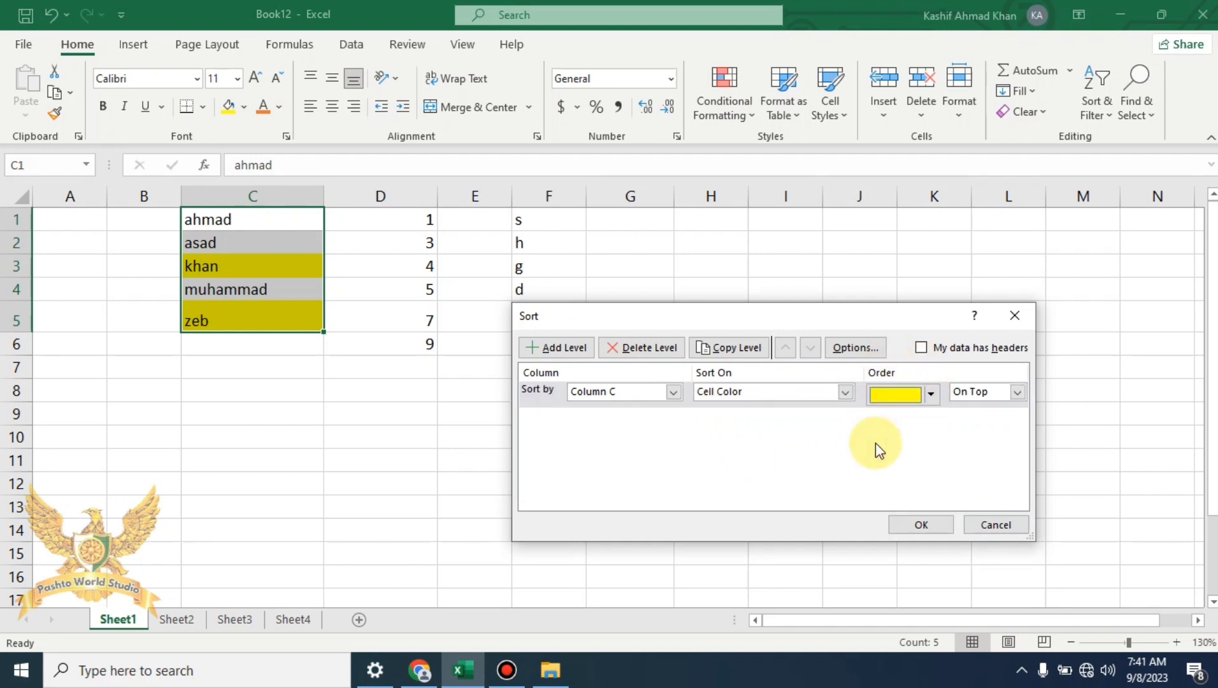
click(1000, 395)
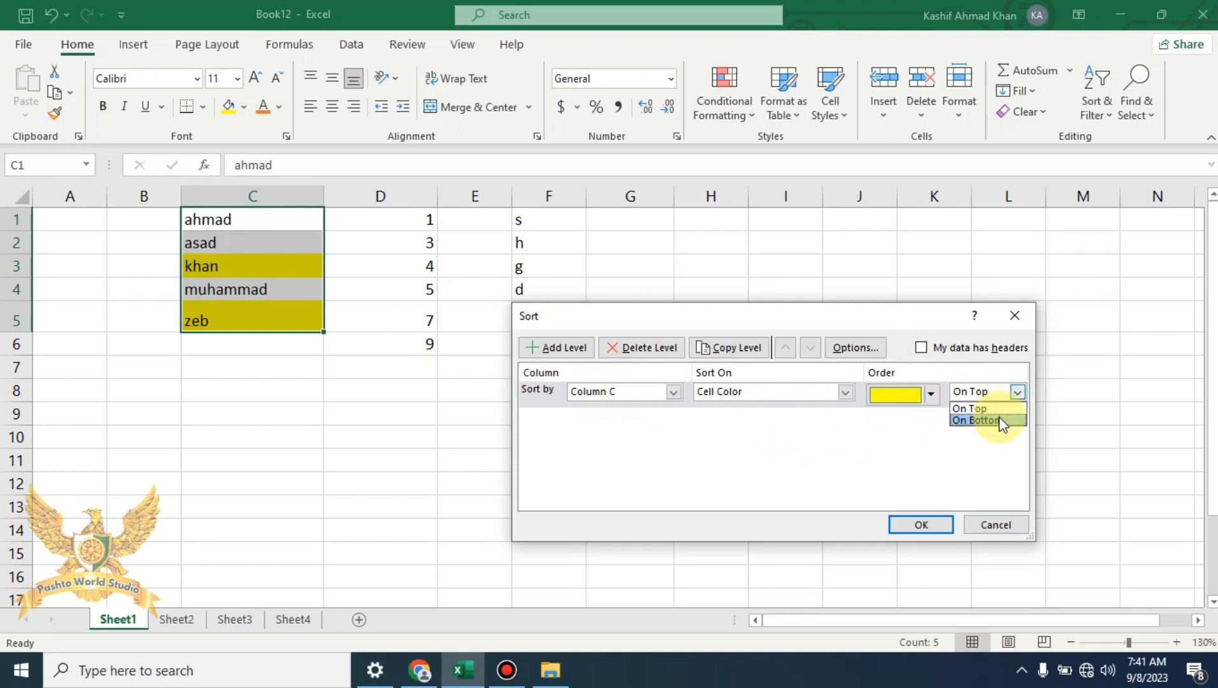
click(997, 408)
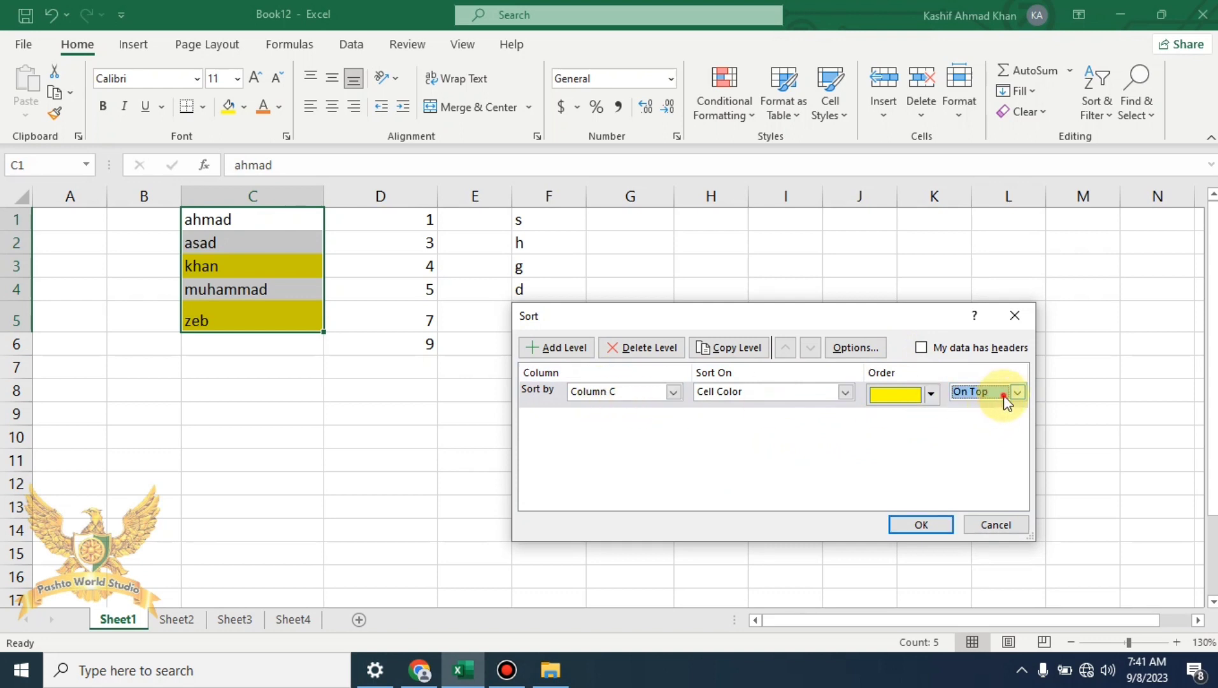
click(1004, 395)
click(995, 425)
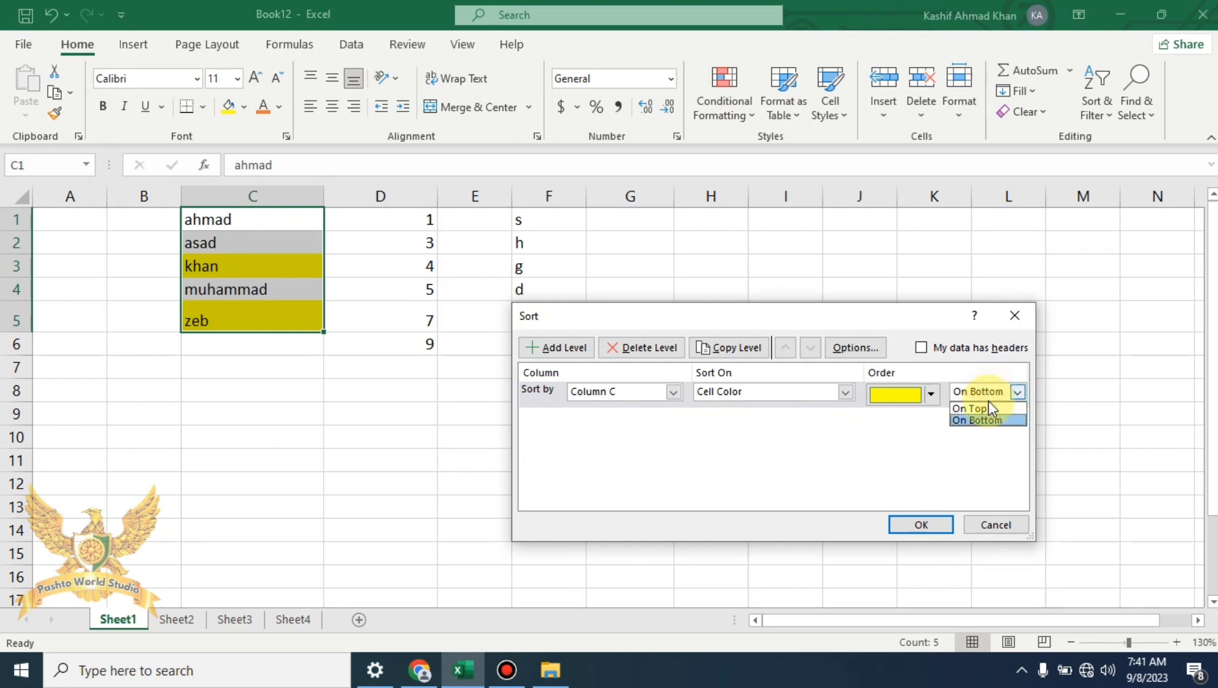
click(996, 407)
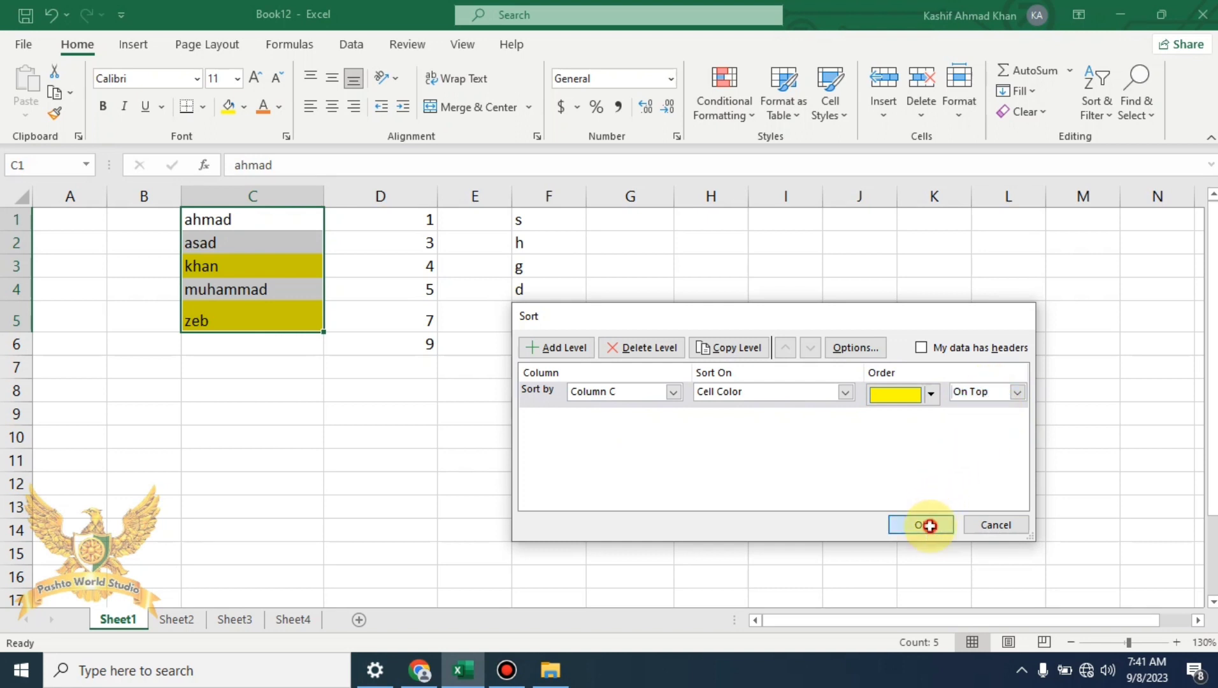
click(922, 523)
click(383, 387)
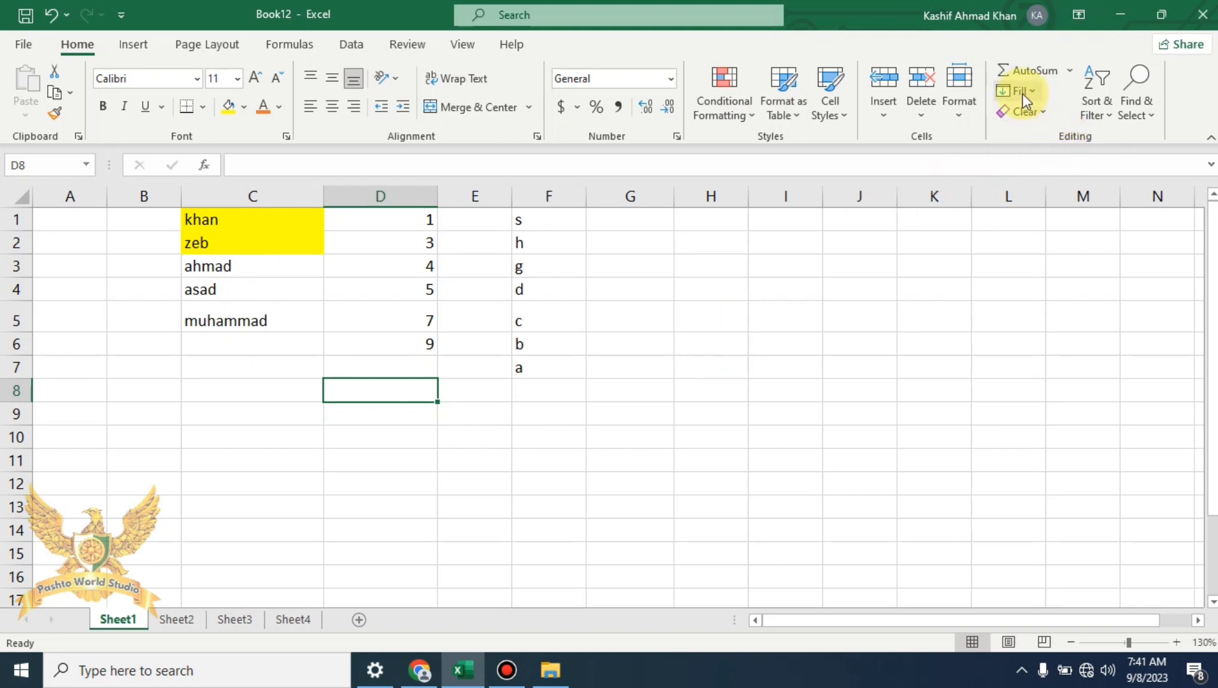
Check the Sort & Filter menu, select and deselect C1:H13, then show the Find & Select list
click(1096, 102)
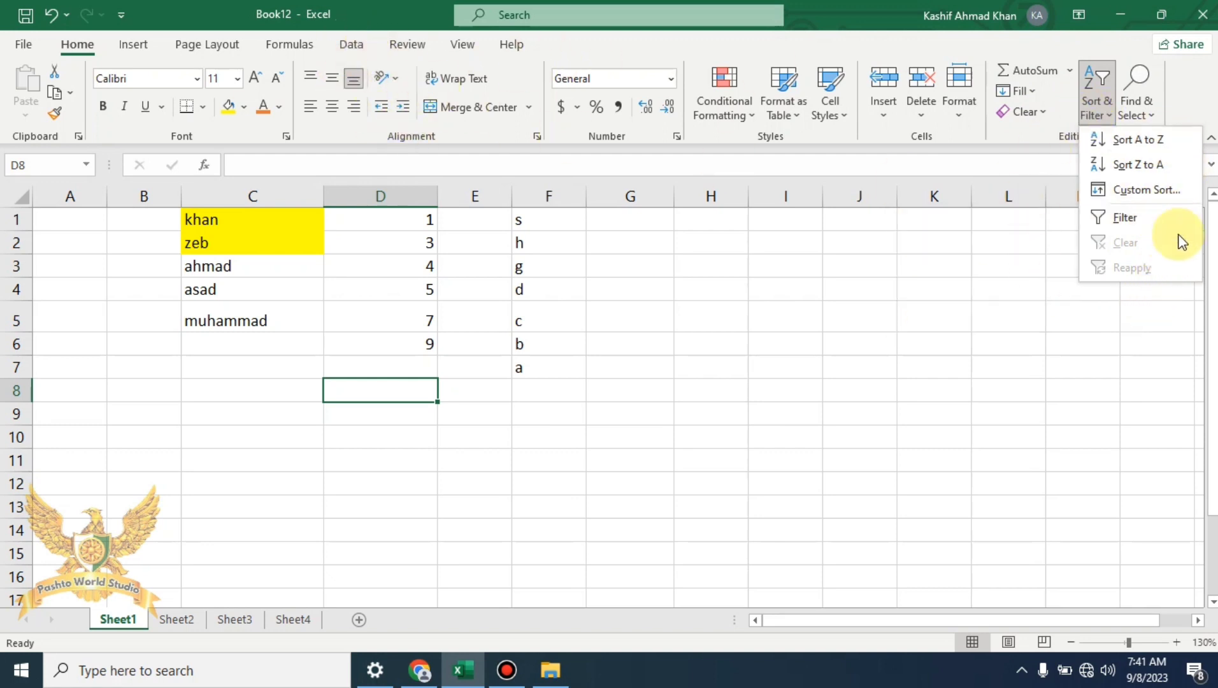
click(1033, 312)
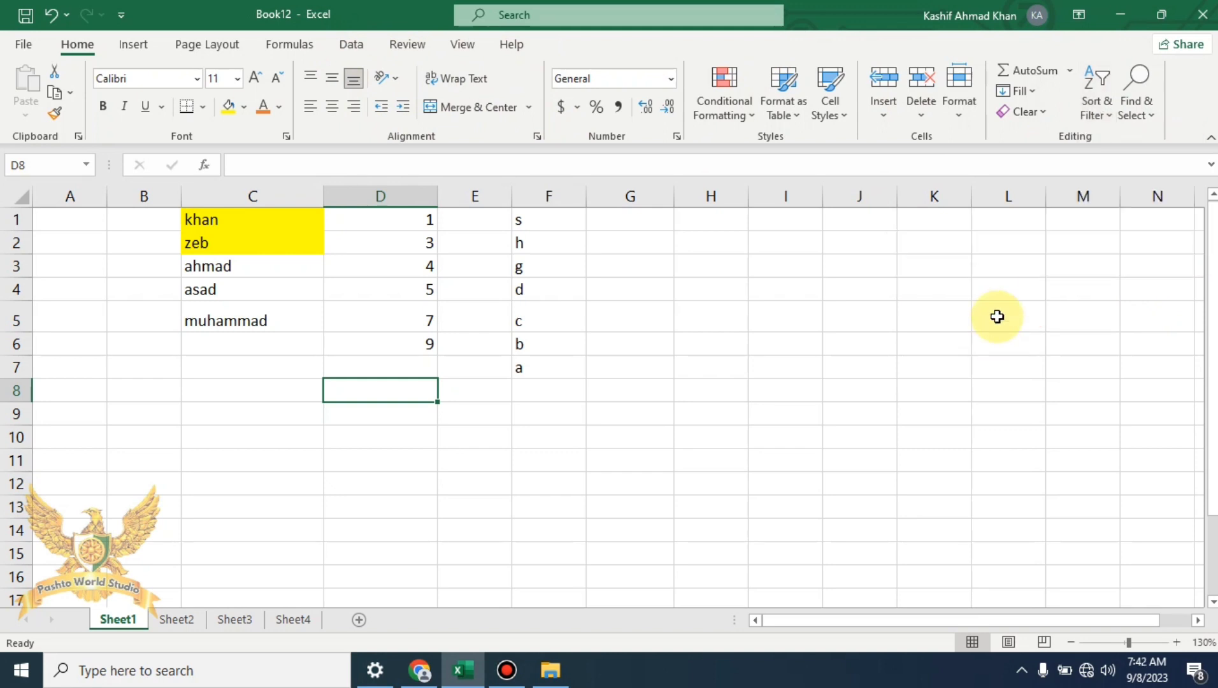
click(1146, 114)
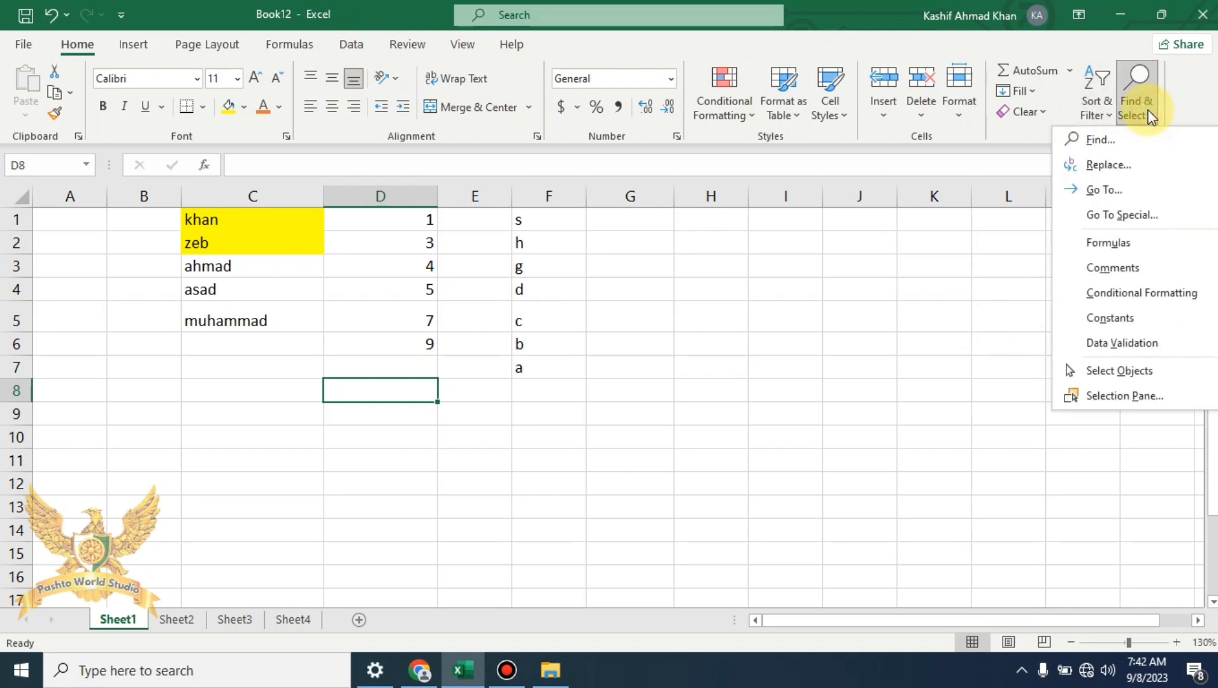
click(710, 511)
drag(710, 507, 210, 220)
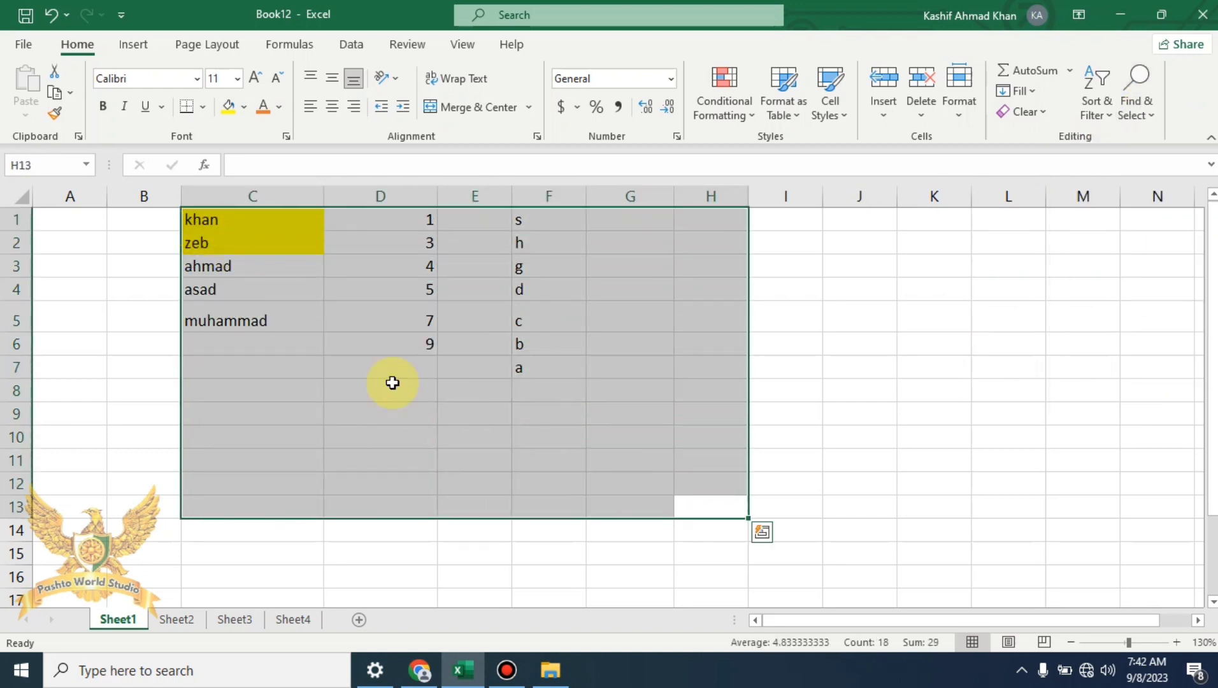
click(630, 459)
click(1137, 86)
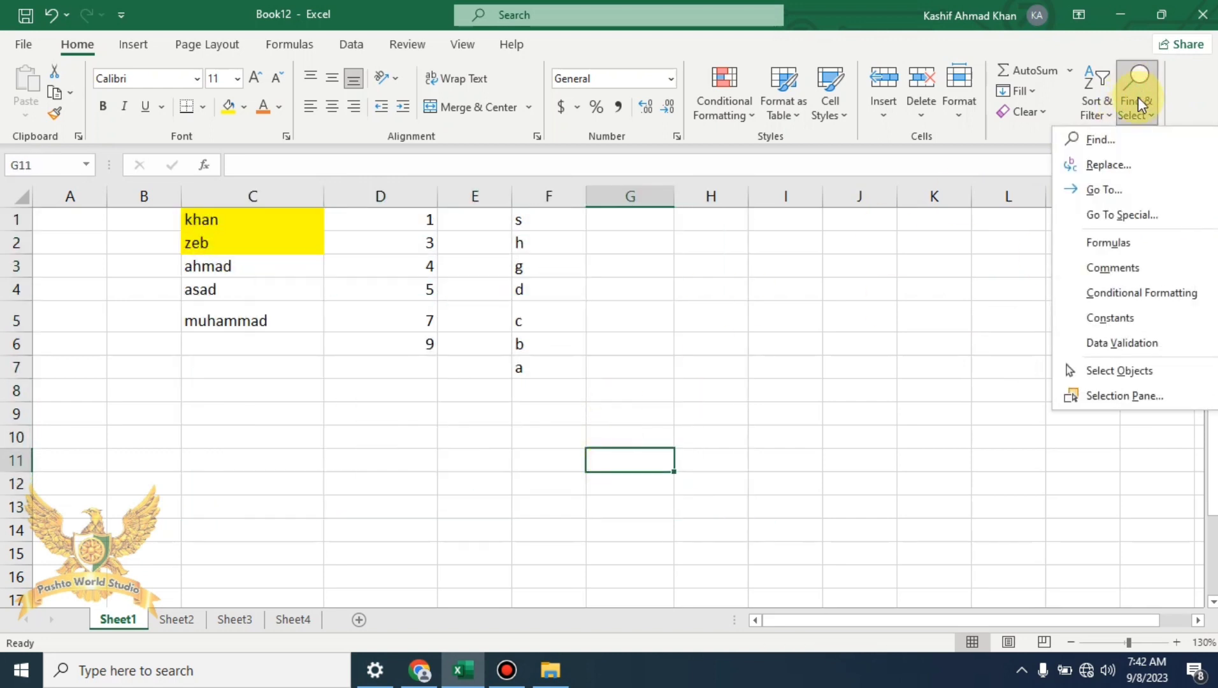
Use Find with the yellow name as search term to locate it in C2
click(1140, 139)
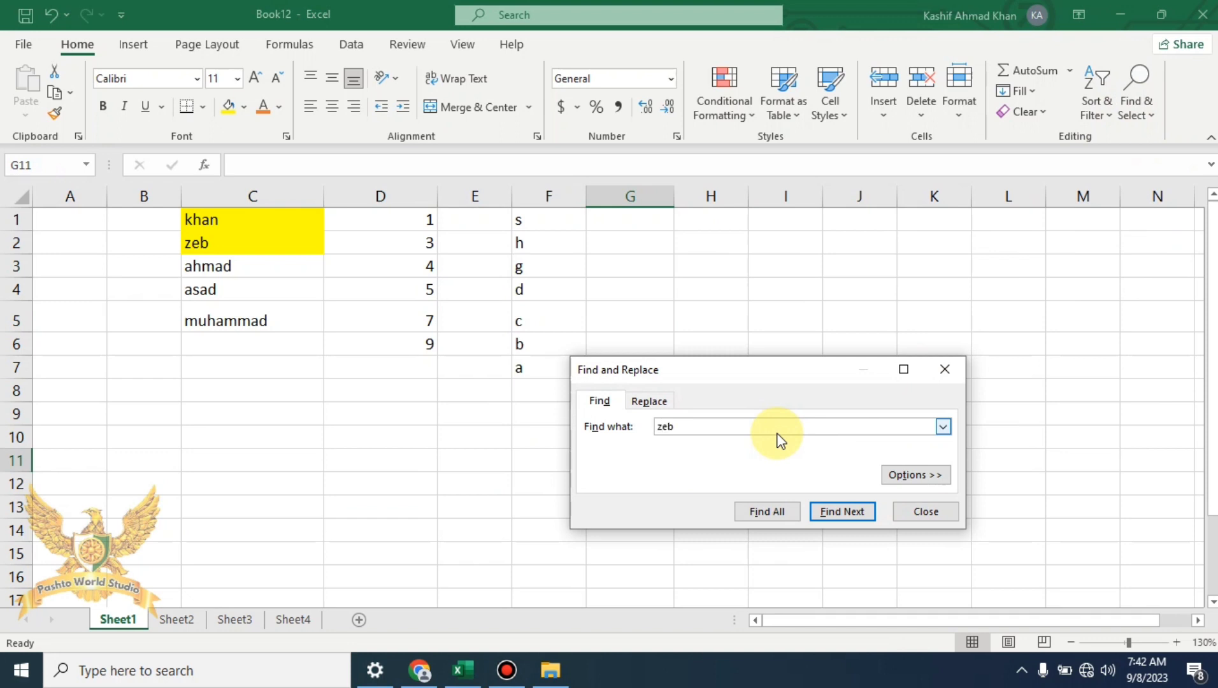
click(838, 511)
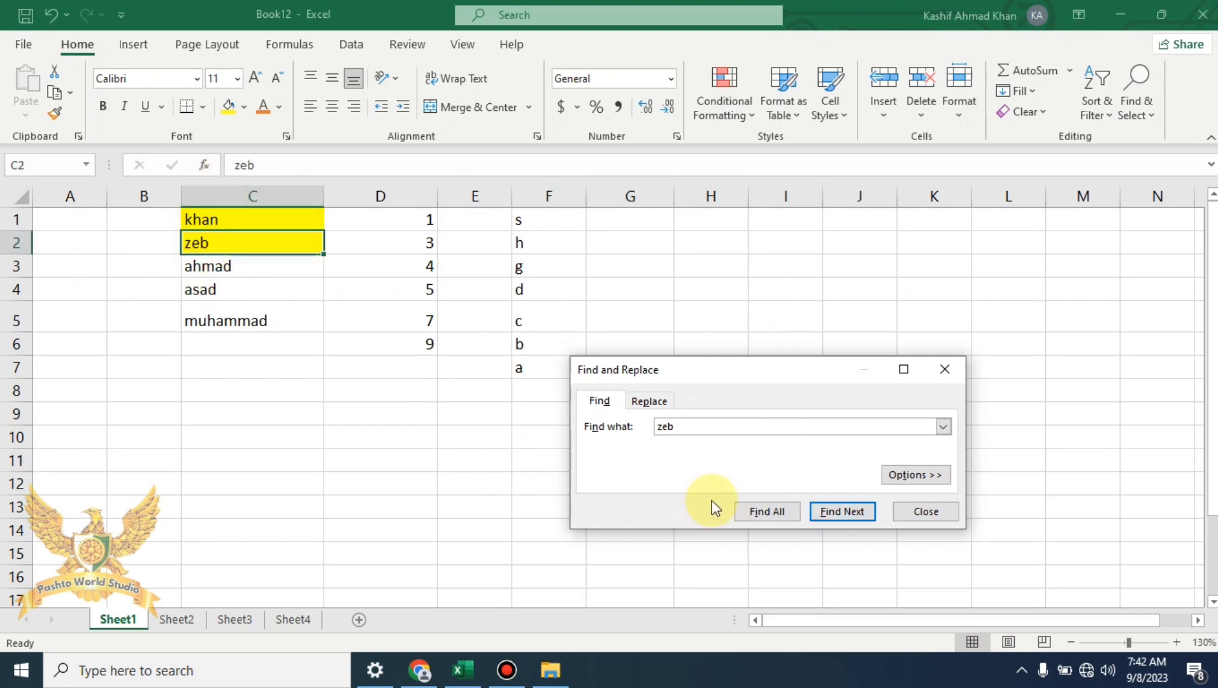
click(856, 511)
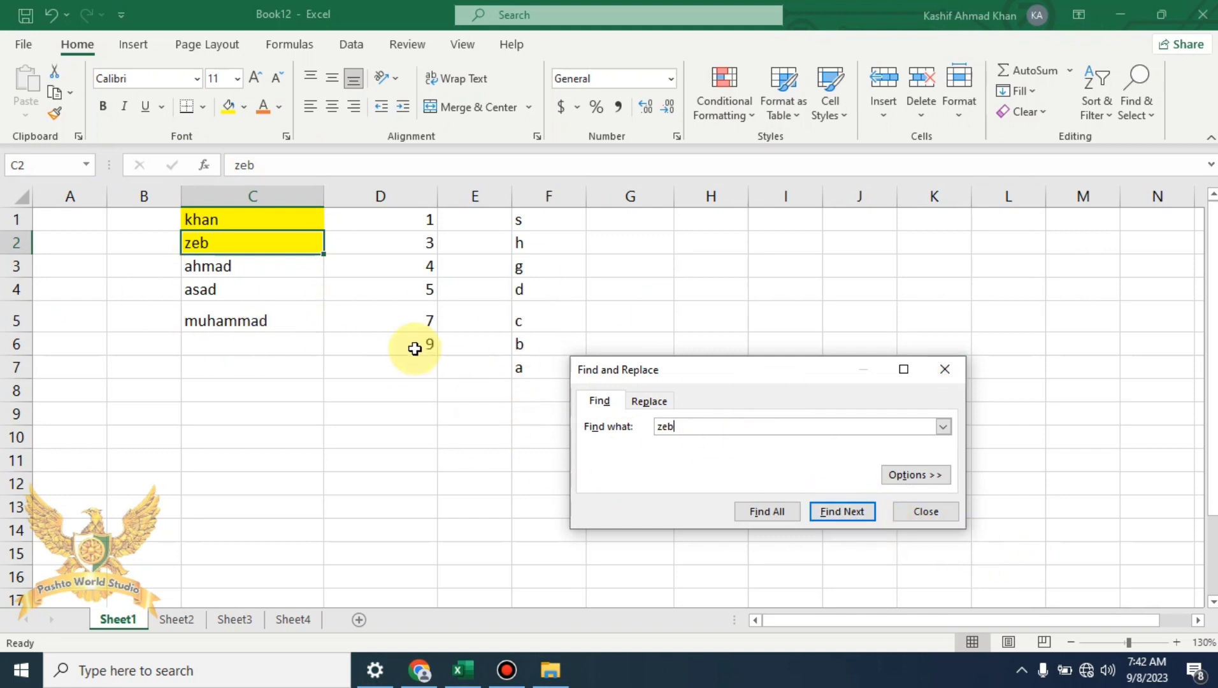
click(265, 244)
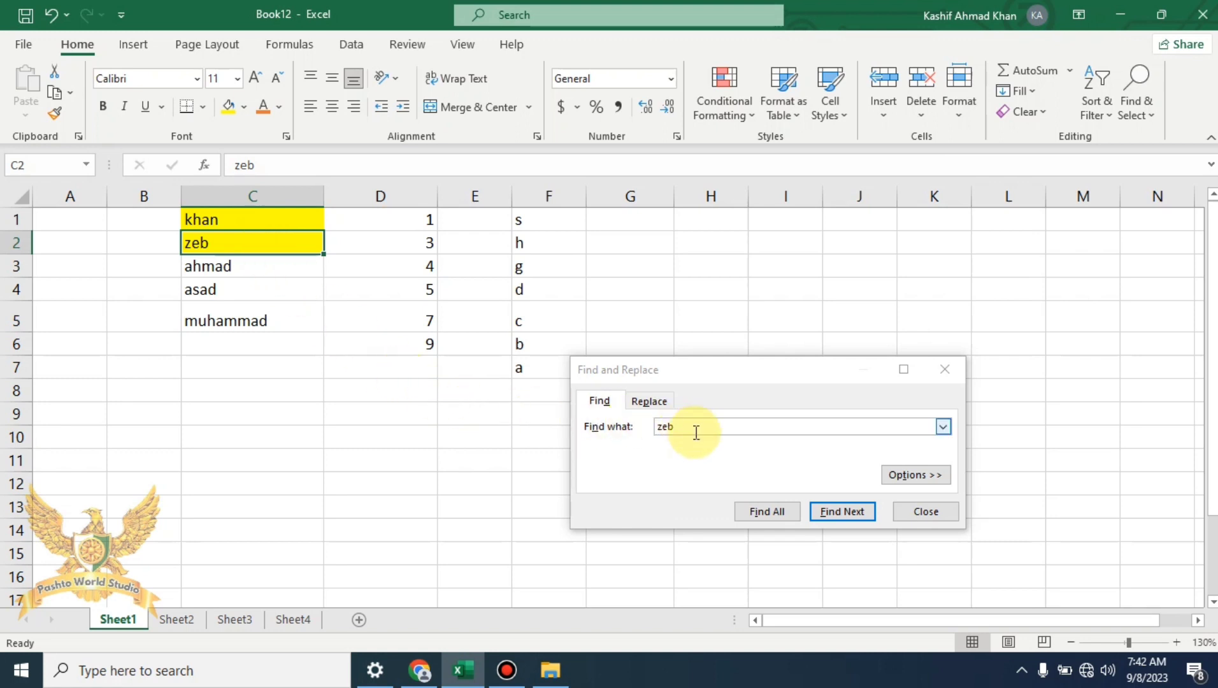
Replace the name in C2 with a two-word full name, then close Find and Replace
click(666, 406)
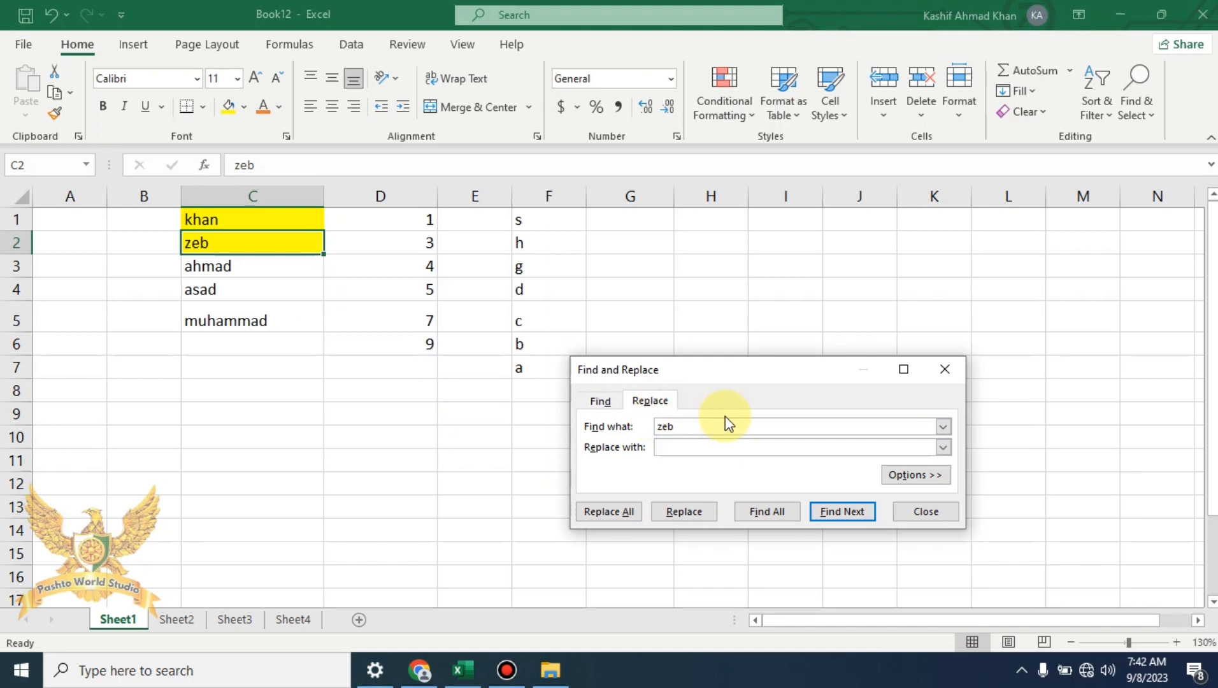
click(692, 447)
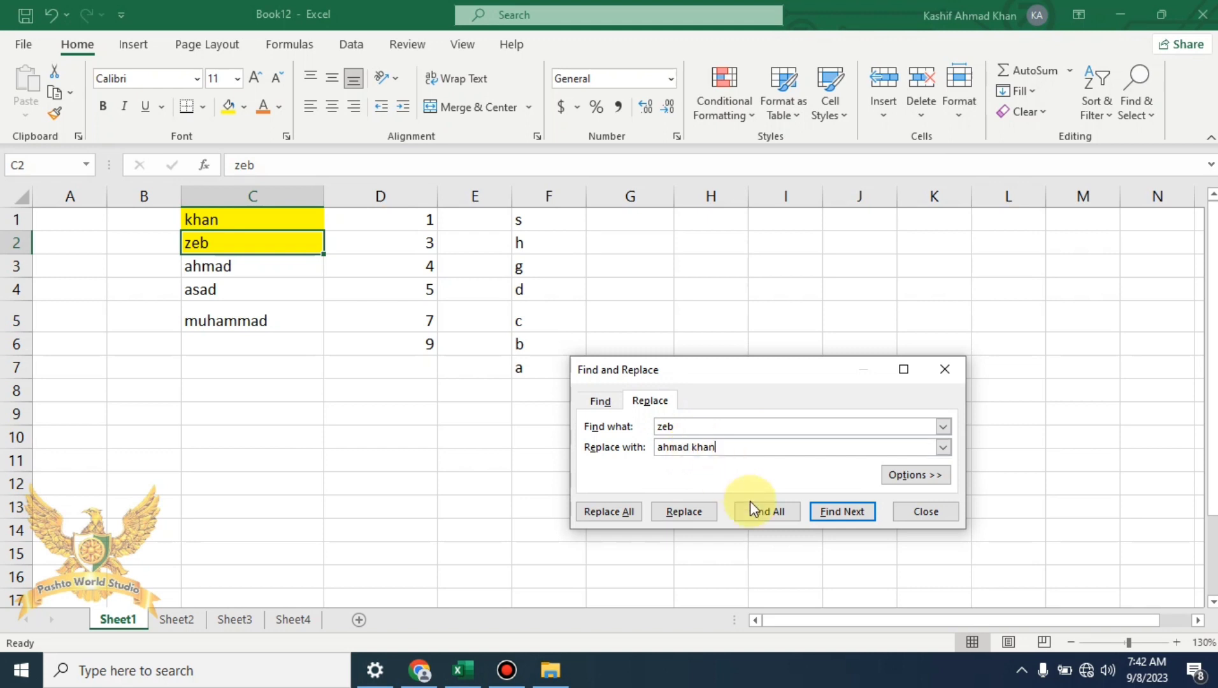
click(700, 521)
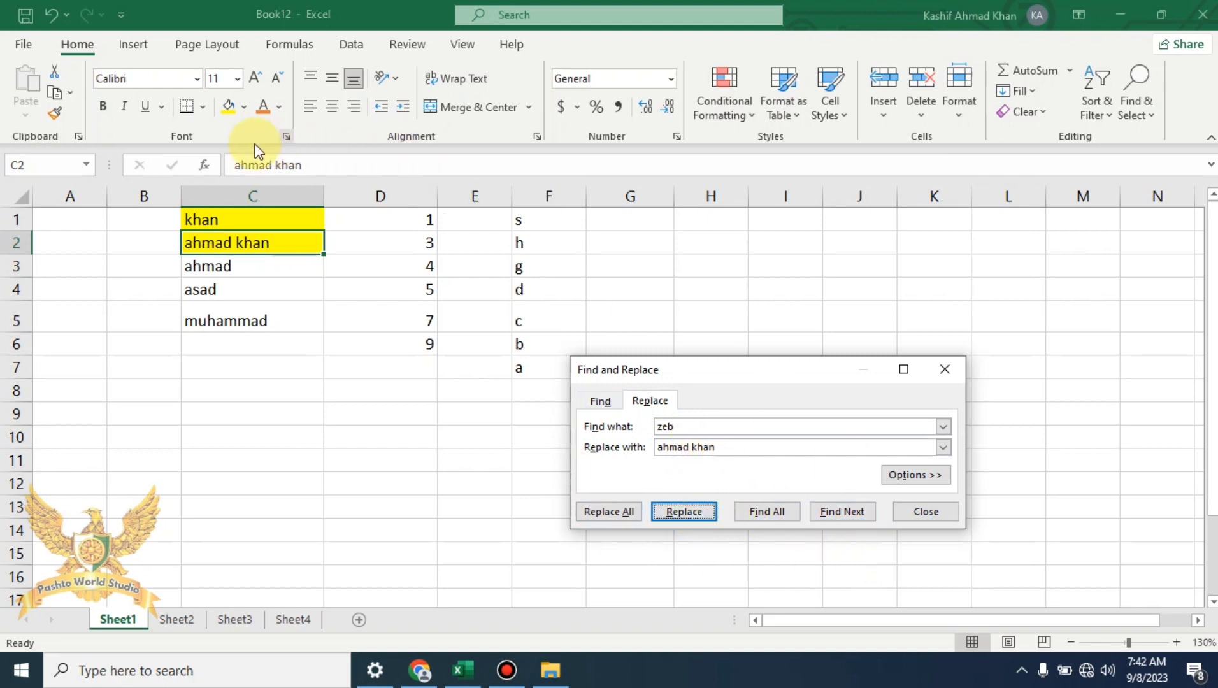
click(198, 244)
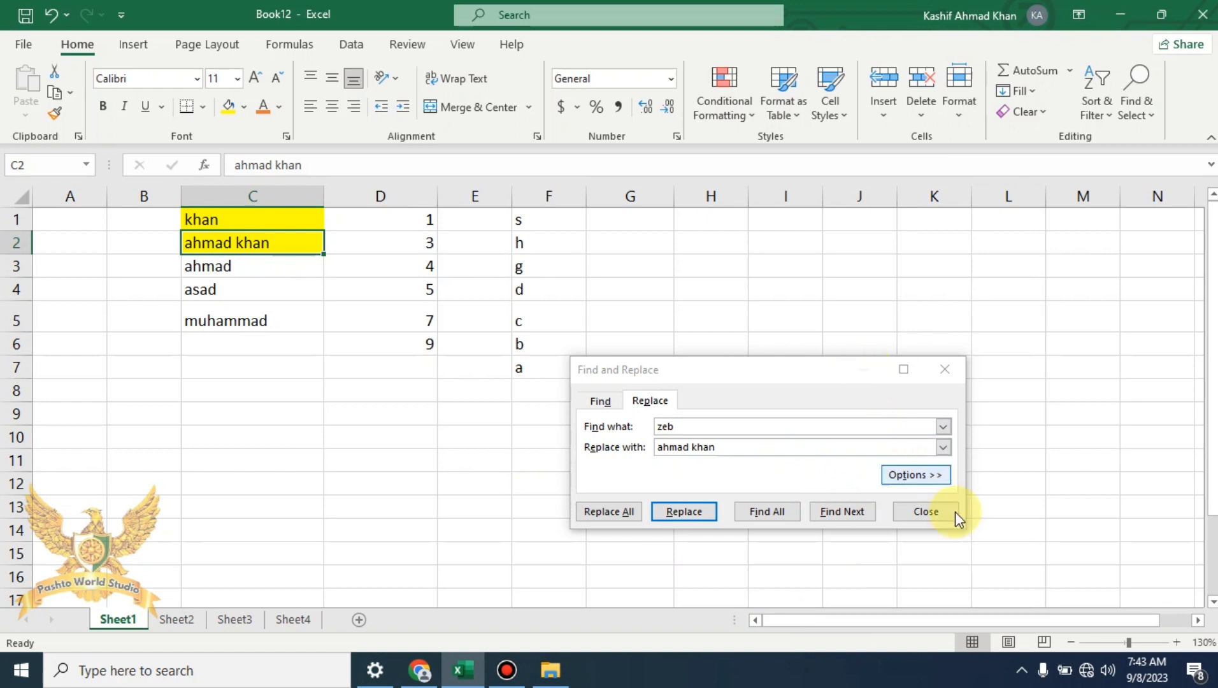
click(930, 512)
Open and dismiss the Find & Select menu, leaving the edited sheet visible
click(1135, 105)
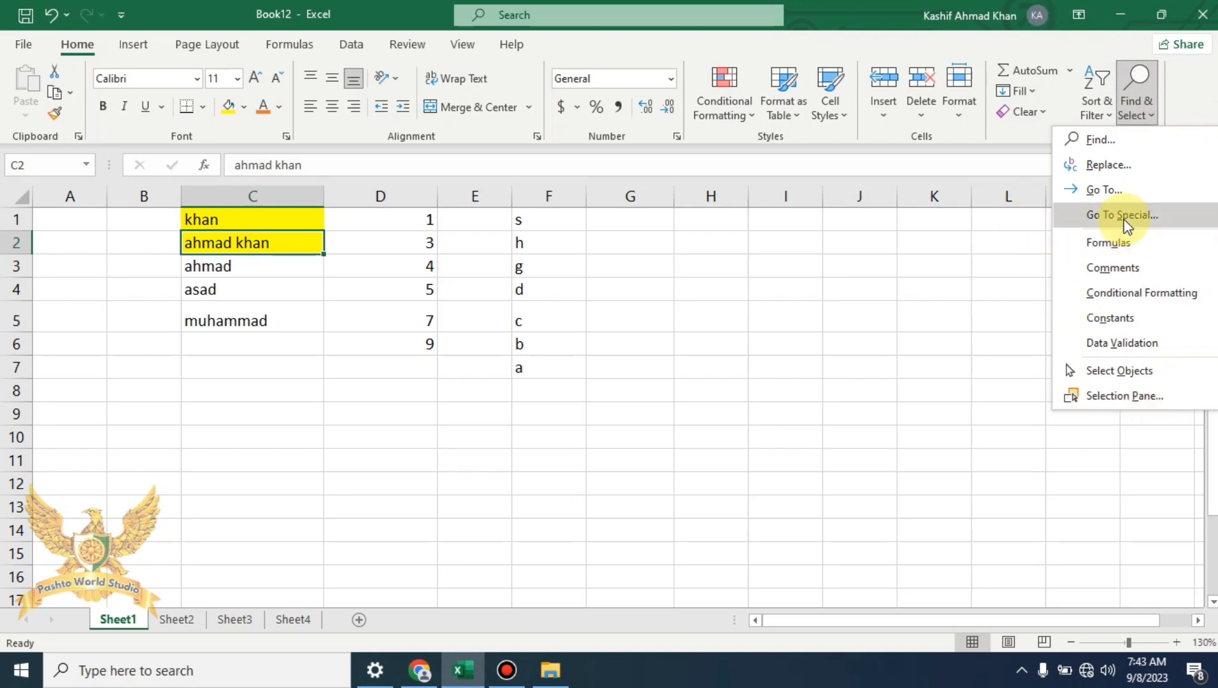
click(1191, 78)
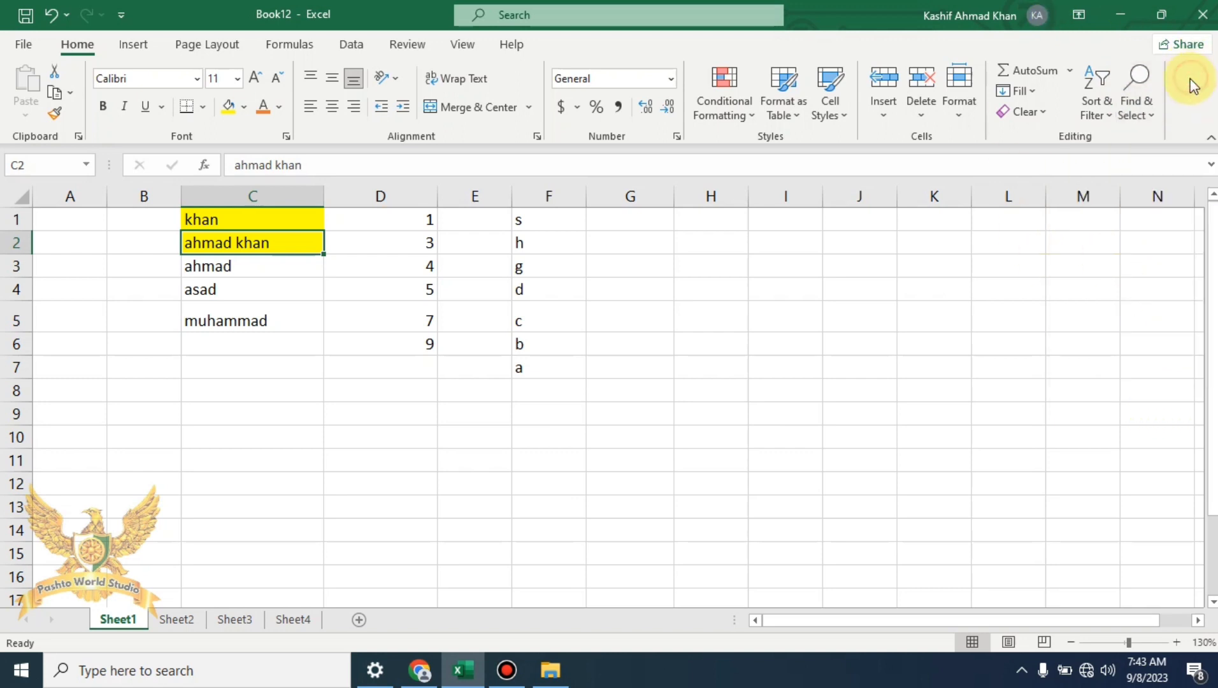